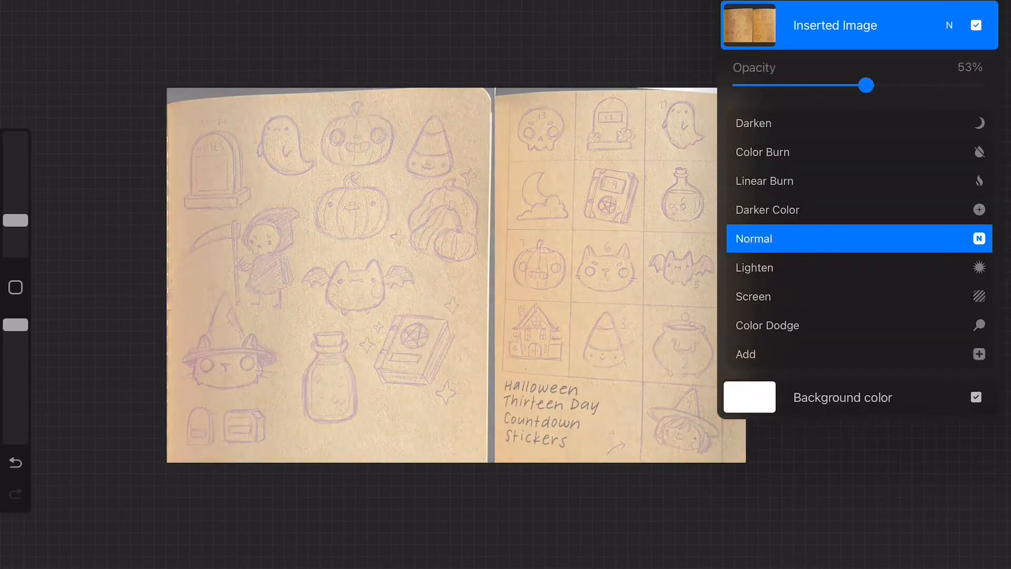
# - Choose the Studio Pen from the Inking brush set
pyautogui.click(986, 1)
pyautogui.click(808, 1)
pyautogui.click(847, 368)
pyautogui.click(847, 427)
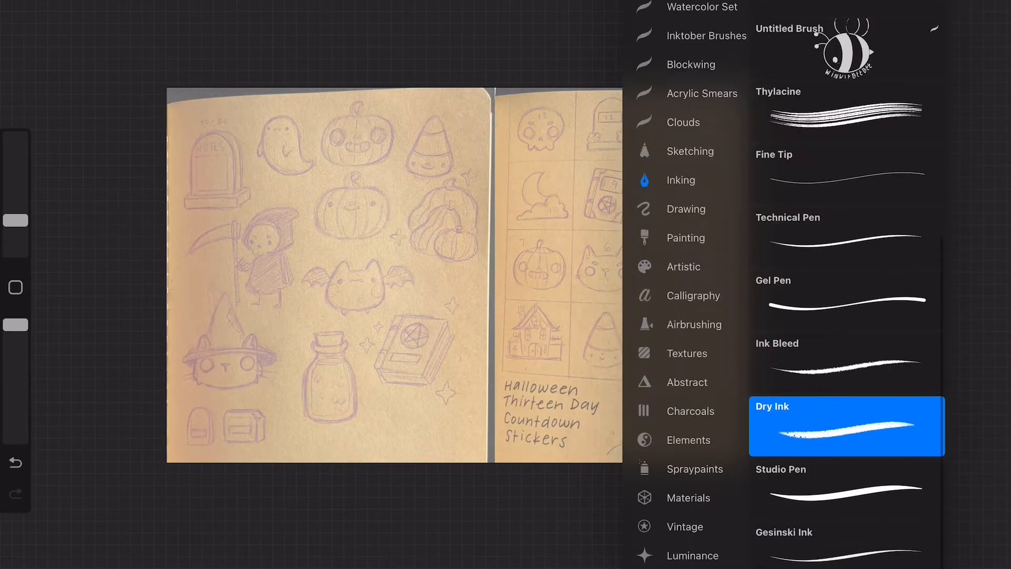
pyautogui.click(847, 490)
# - Try a stroke over the sketch, undo it, and slightly increase the brush size
pyautogui.scroll(5, 410, 277)
pyautogui.moveTo(310, 364); pyautogui.dragTo(416, 330)
pyautogui.hotkey('ctrl', 'z')
pyautogui.hotkey('ctrl', 'z')
pyautogui.moveTo(16, 219); pyautogui.dragTo(15, 215)
# - Turn on the Drawing Guide grid for the canvas and open its editing settings
pyautogui.scroll(-3, 505, 285)
pyautogui.click(97, 1)
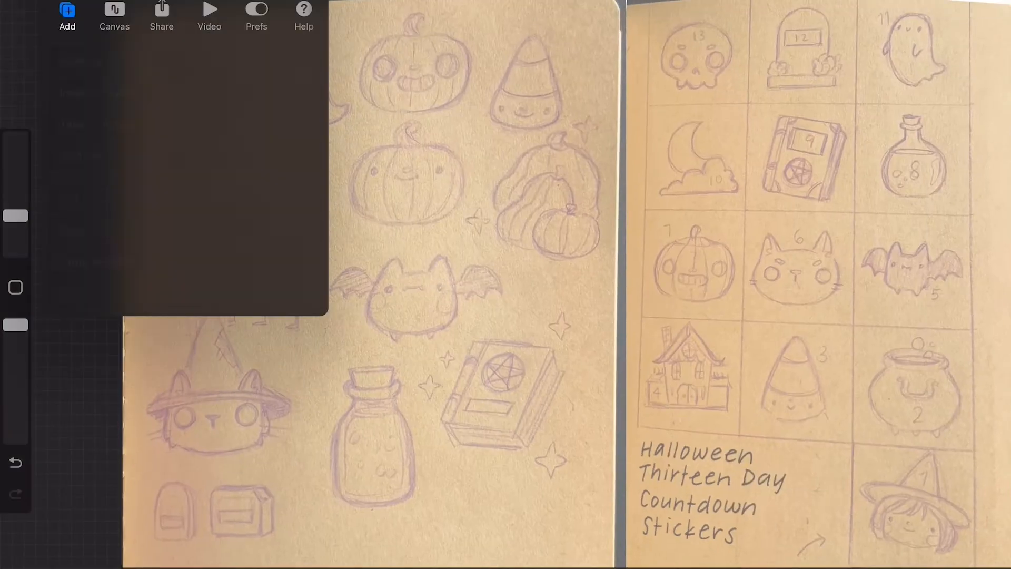
pyautogui.click(114, 16)
pyautogui.click(292, 168)
pyautogui.click(113, 199)
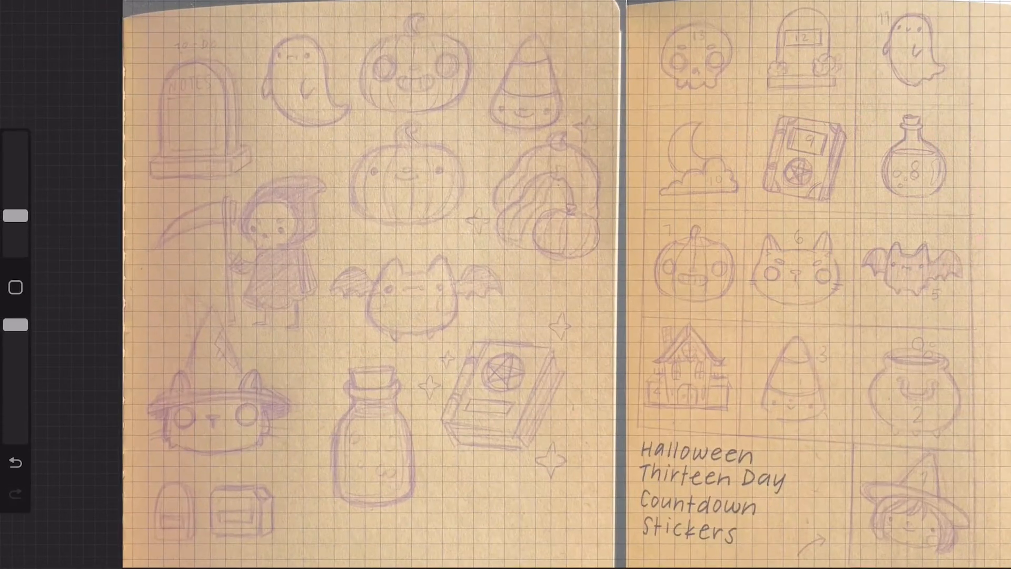
pyautogui.scroll(5, 506, 284)
pyautogui.click(97, 2)
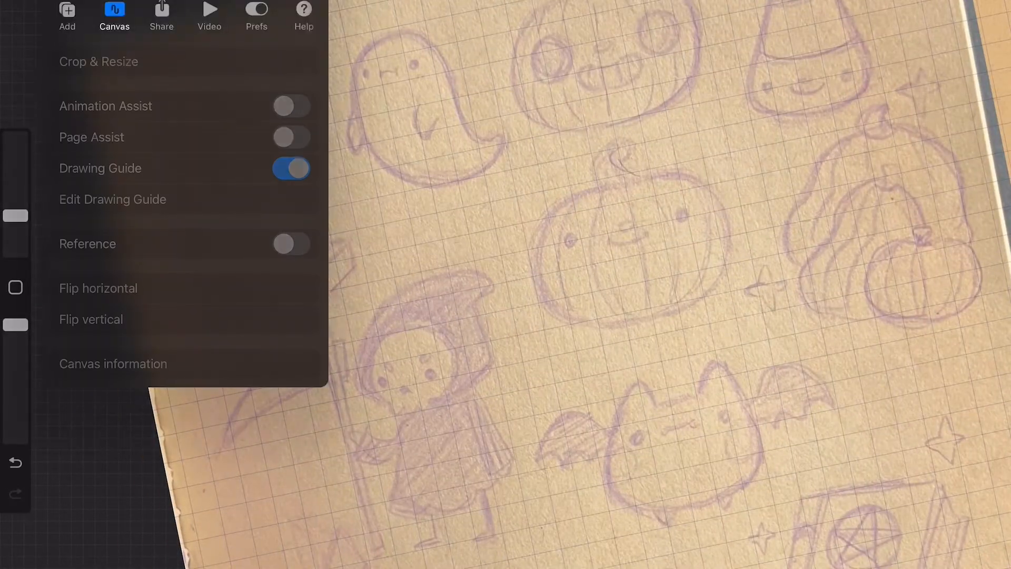
pyautogui.click(121, 198)
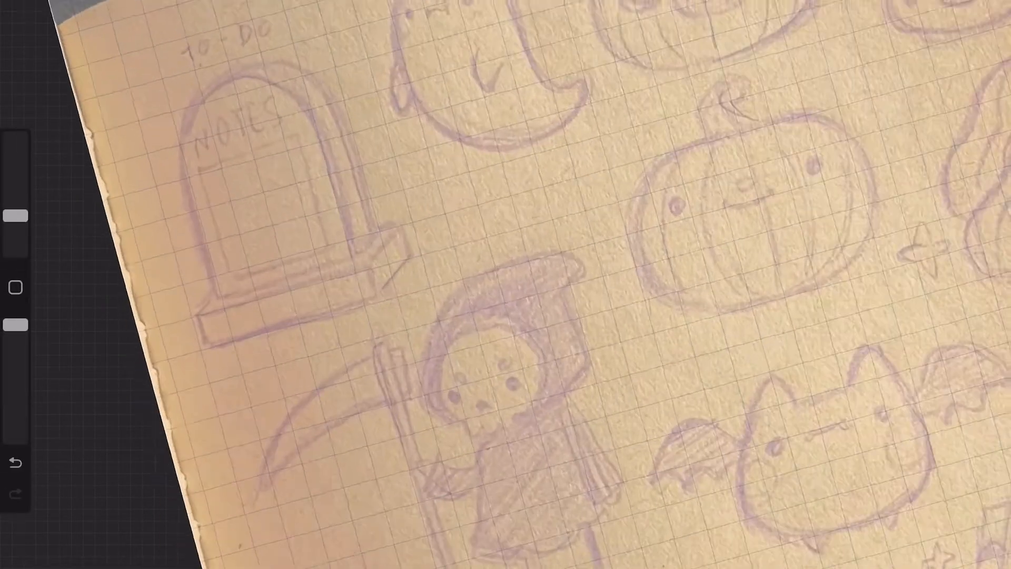
# - Ink the base of the NOTES tombstone sketch as a block with a front and a side face
pyautogui.moveTo(207, 316); pyautogui.dragTo(214, 346)
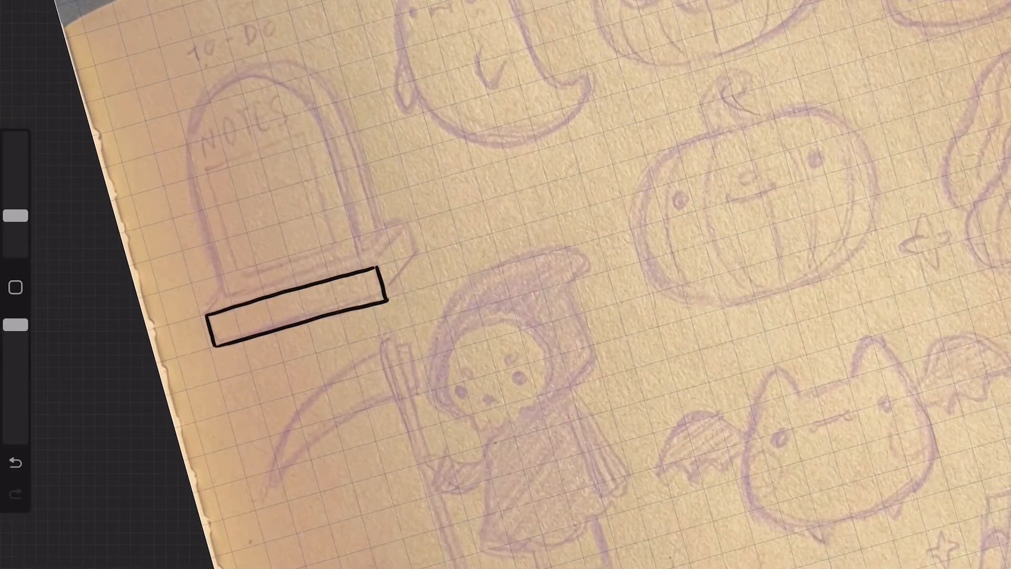
pyautogui.moveTo(364, 307); pyautogui.dragTo(386, 299)
pyautogui.moveTo(313, 263); pyautogui.dragTo(393, 199)
pyautogui.moveTo(527, 179); pyautogui.dragTo(532, 229)
pyautogui.moveTo(476, 293); pyautogui.dragTo(532, 229)
# - Ink the tombstone's arched slab with straight sides, a rounded top and a side thickness, redoing uneven strokes
pyautogui.moveTo(68, 262); pyautogui.dragTo(329, 289)
pyautogui.moveTo(330, 289); pyautogui.dragTo(388, 260)
pyautogui.hotkey('ctrl', 'z')
pyautogui.moveTo(174, 372); pyautogui.dragTo(173, 163)
pyautogui.moveTo(416, 369); pyautogui.dragTo(414, 161)
pyautogui.moveTo(173, 164)
pyautogui.mouseDown()
pyautogui.moveTo(429, 153)
pyautogui.moveTo(416, 158)
pyautogui.mouseUp()
pyautogui.hotkey('ctrl', 'z')
pyautogui.hotkey('ctrl', 'z')
pyautogui.moveTo(153, 248); pyautogui.dragTo(375, 245)
pyautogui.hotkey('ctrl', 'z')
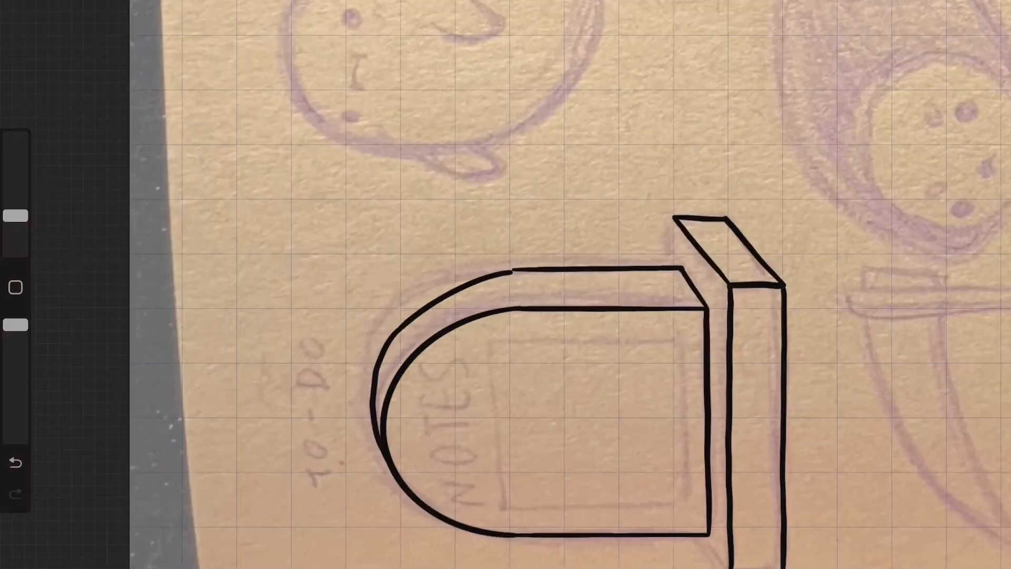
pyautogui.hotkey('ctrl', 'z')
pyautogui.moveTo(514, 276); pyautogui.dragTo(379, 427)
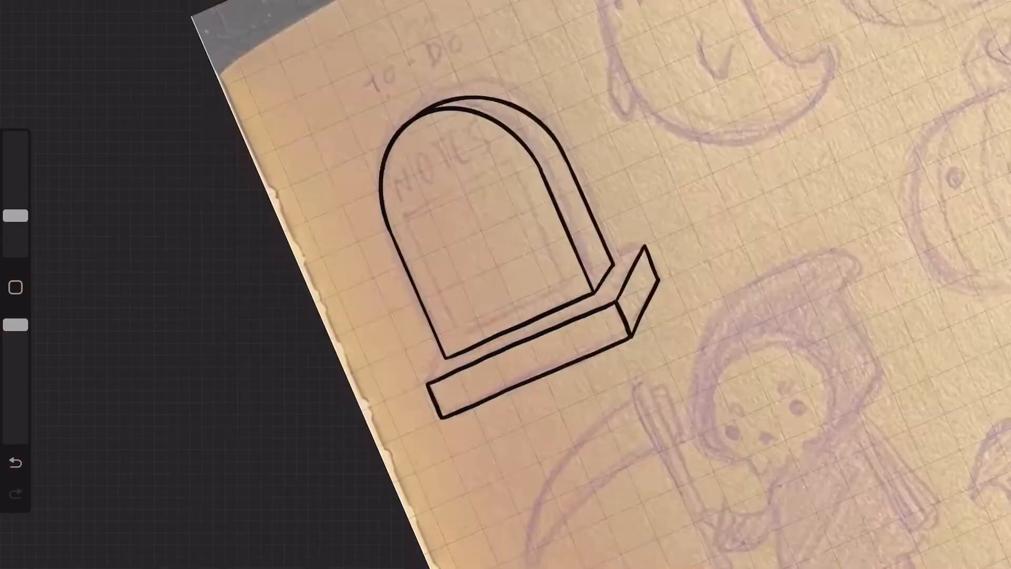
pyautogui.hotkey('ctrl', 'z')
# - Reduce the brush size, join the slab to the base, and add small dashes and dots to the base
pyautogui.moveTo(15, 215); pyautogui.dragTo(15, 224)
pyautogui.moveTo(329, 176); pyautogui.dragTo(248, 2)
pyautogui.moveTo(140, 316); pyautogui.dragTo(203, 170)
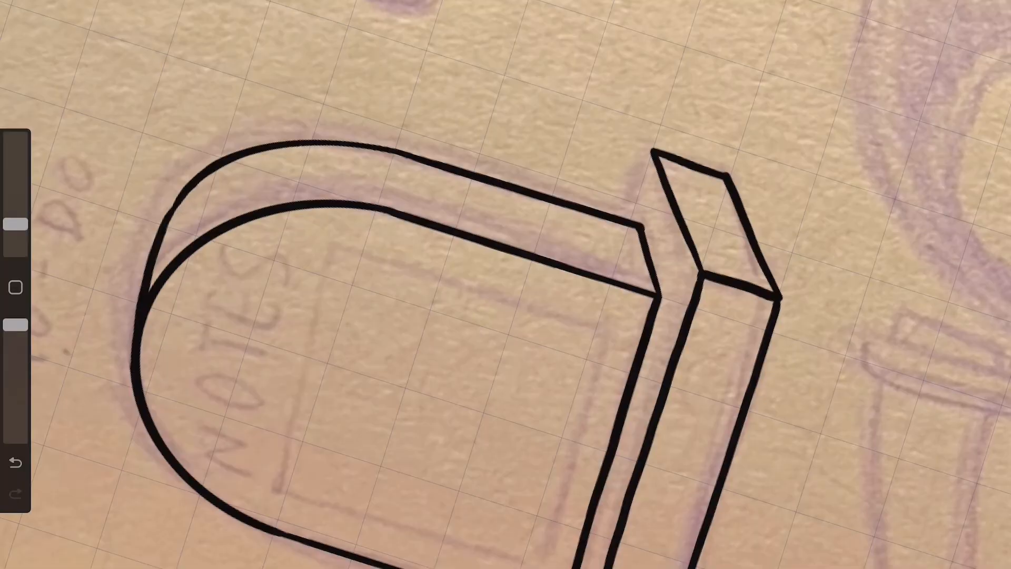
pyautogui.moveTo(472, 309); pyautogui.dragTo(524, 302)
pyautogui.moveTo(207, 373); pyautogui.dragTo(176, 406)
pyautogui.moveTo(204, 330); pyautogui.dragTo(210, 380)
pyautogui.moveTo(250, 346); pyautogui.dragTo(248, 353)
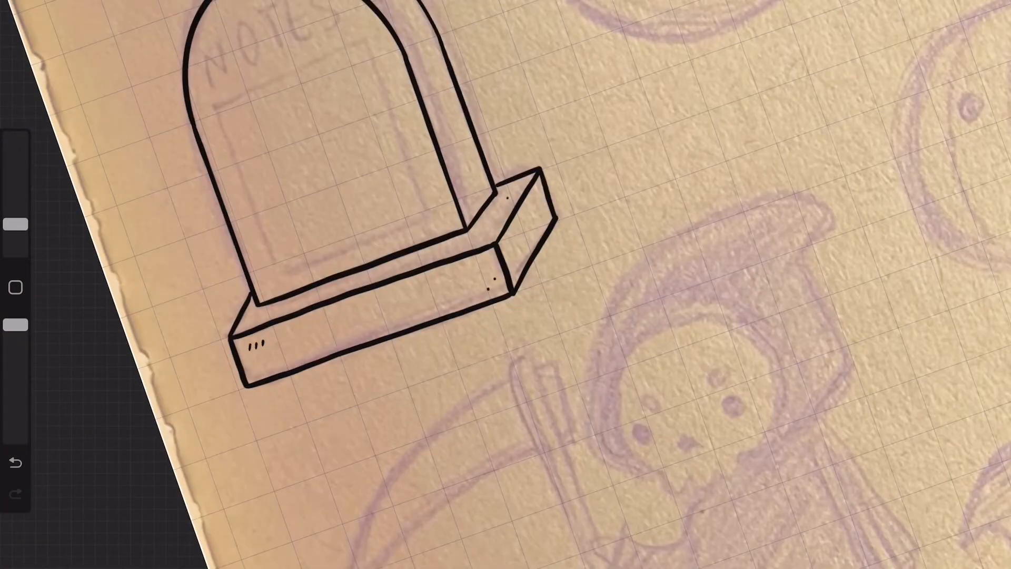
# - Draw a thin rectangular panel on the tombstone's face and place a copy of the tombstone beside it
pyautogui.moveTo(236, 310); pyautogui.dragTo(188, 144)
pyautogui.moveTo(363, 96); pyautogui.dragTo(409, 262)
pyautogui.moveTo(485, 172); pyautogui.dragTo(486, 442)
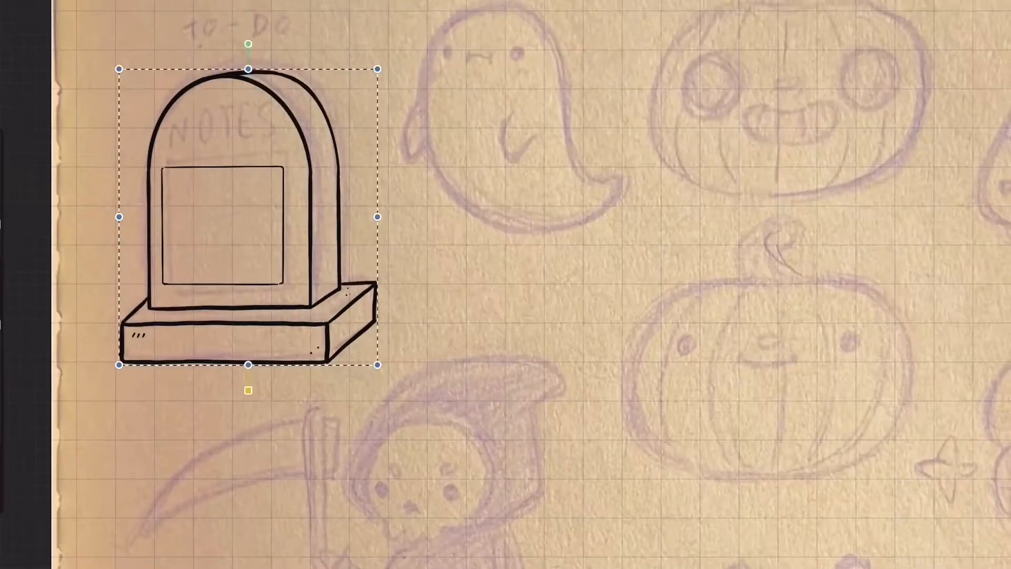
pyautogui.moveTo(239, 217); pyautogui.dragTo(536, 221)
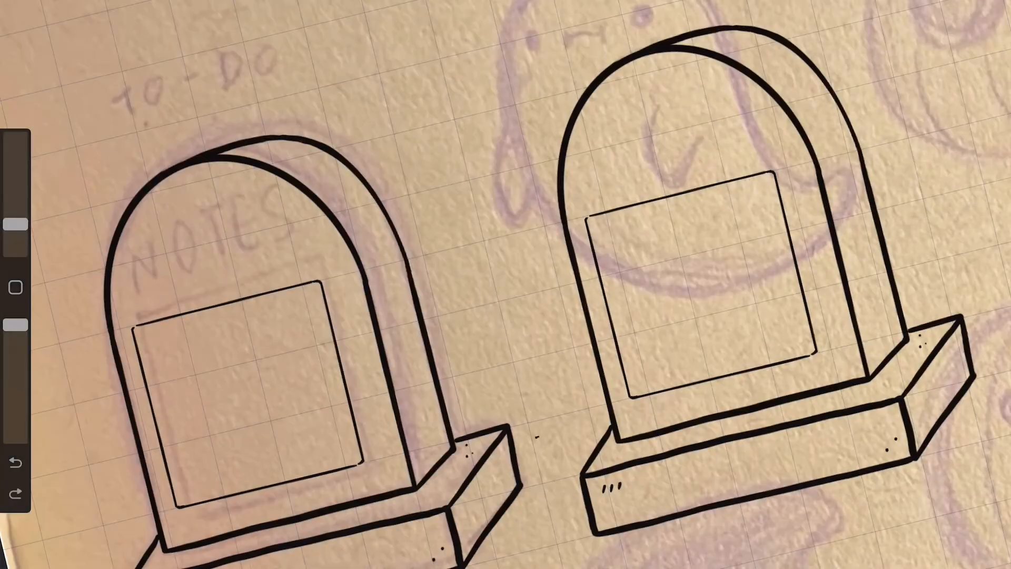
# - Enlarge the brush and hand-letter NOTES in bold capitals above the first tombstone's panel
pyautogui.moveTo(15, 224); pyautogui.dragTo(15, 214)
pyautogui.moveTo(126, 259); pyautogui.dragTo(140, 309)
pyautogui.moveTo(128, 259); pyautogui.dragTo(164, 303)
pyautogui.moveTo(151, 246); pyautogui.dragTo(158, 276)
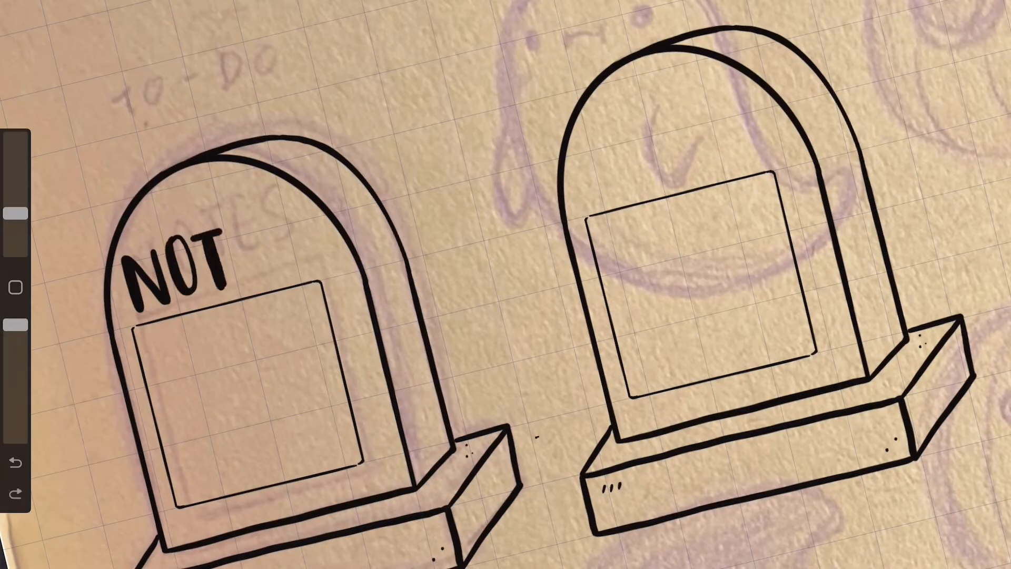
pyautogui.moveTo(242, 225); pyautogui.dragTo(250, 284)
pyautogui.moveTo(291, 144)
pyautogui.mouseDown()
pyautogui.moveTo(253, 249)
pyautogui.moveTo(274, 239)
pyautogui.mouseUp()
pyautogui.moveTo(198, 234); pyautogui.dragTo(225, 280)
pyautogui.moveTo(189, 235); pyautogui.dragTo(201, 285)
pyautogui.hotkey('ctrl', 'z')
pyautogui.moveTo(190, 231); pyautogui.dragTo(226, 278)
pyautogui.moveTo(214, 220); pyautogui.dragTo(226, 276)
pyautogui.moveTo(306, 219); pyautogui.dragTo(343, 214)
# - Reduce the brush size and hand-letter TO DO above the second tombstone's panel
pyautogui.moveTo(15, 213); pyautogui.dragTo(15, 218)
pyautogui.moveTo(427, 185); pyautogui.dragTo(451, 247)
pyautogui.moveTo(405, 194); pyautogui.dragTo(446, 177)
pyautogui.moveTo(471, 164); pyautogui.dragTo(476, 159)
pyautogui.moveTo(564, 135); pyautogui.dragTo(585, 198)
pyautogui.moveTo(565, 132)
pyautogui.mouseDown()
pyautogui.moveTo(587, 198)
pyautogui.moveTo(560, 191)
pyautogui.mouseUp()
# - Move the TO DO tombstone onto the handwritten title at the bottom of the sketchbook's right page
pyautogui.scroll(-10, 505, 284)
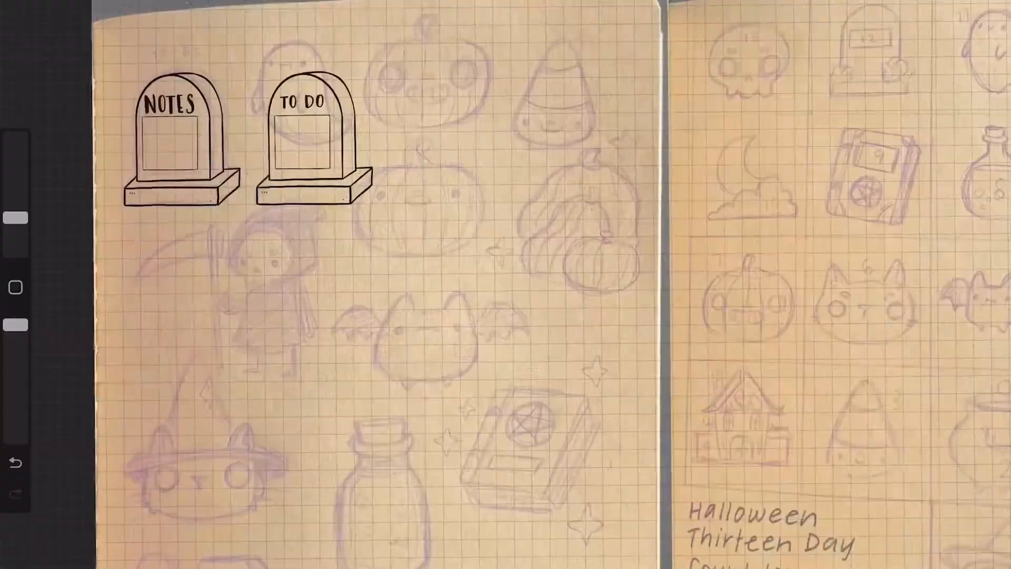
pyautogui.press('v')
pyautogui.moveTo(375, 111)
pyautogui.mouseDown()
pyautogui.moveTo(260, 243)
pyautogui.moveTo(744, 463)
pyautogui.mouseUp()
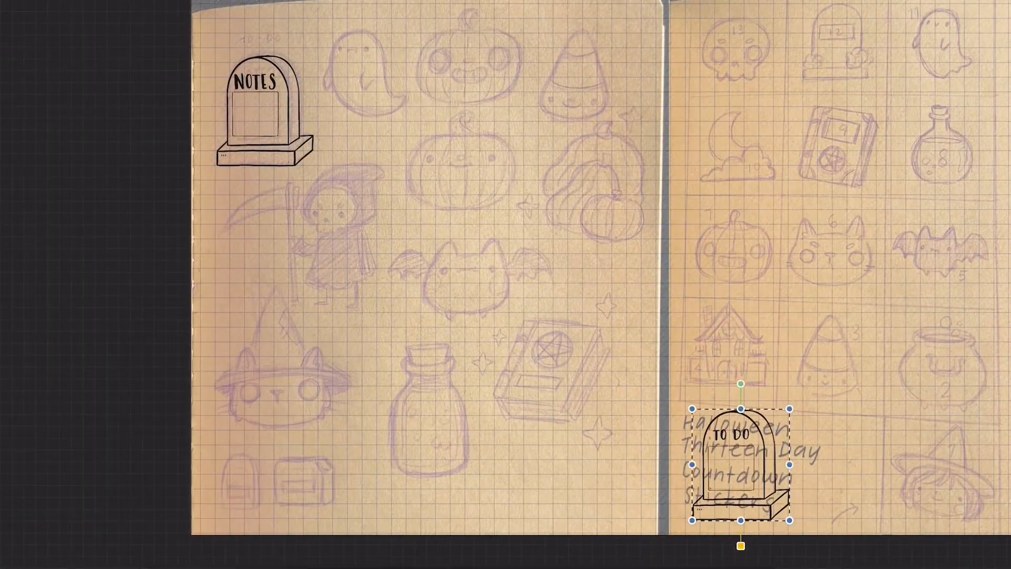
# - Ink the ghost's rounded body and curved tail over the sketch, redoing the first stroke
pyautogui.scroll(10, 506, 285)
pyautogui.moveTo(325, 400)
pyautogui.mouseDown()
pyautogui.moveTo(568, 522)
pyautogui.moveTo(515, 369)
pyautogui.mouseUp()
pyautogui.hotkey('ctrl', 'z')
pyautogui.moveTo(490, 202); pyautogui.dragTo(362, 323)
pyautogui.moveTo(480, 397); pyautogui.dragTo(581, 371)
# - Reduce the brush size and ink the ghost's front arm, mouth, eyes and small cheek marks
pyautogui.moveTo(16, 217); pyautogui.dragTo(16, 225)
pyautogui.moveTo(446, 327); pyautogui.dragTo(483, 356)
pyautogui.moveTo(353, 254); pyautogui.dragTo(390, 253)
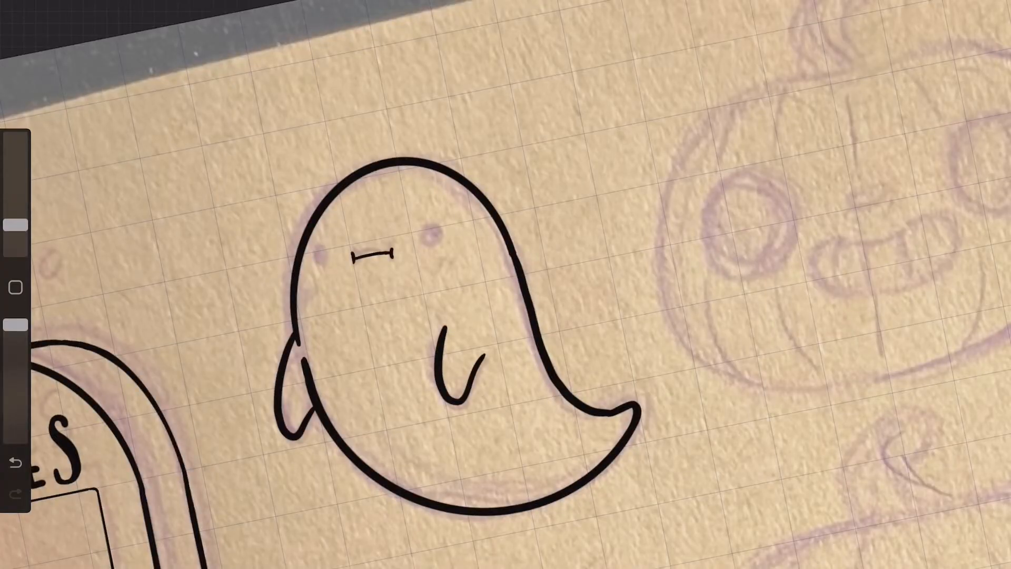
pyautogui.moveTo(309, 275); pyautogui.dragTo(320, 280)
pyautogui.moveTo(453, 248); pyautogui.dragTo(463, 254)
pyautogui.scroll(-5, 506, 285)
pyautogui.scroll(5, 505, 284)
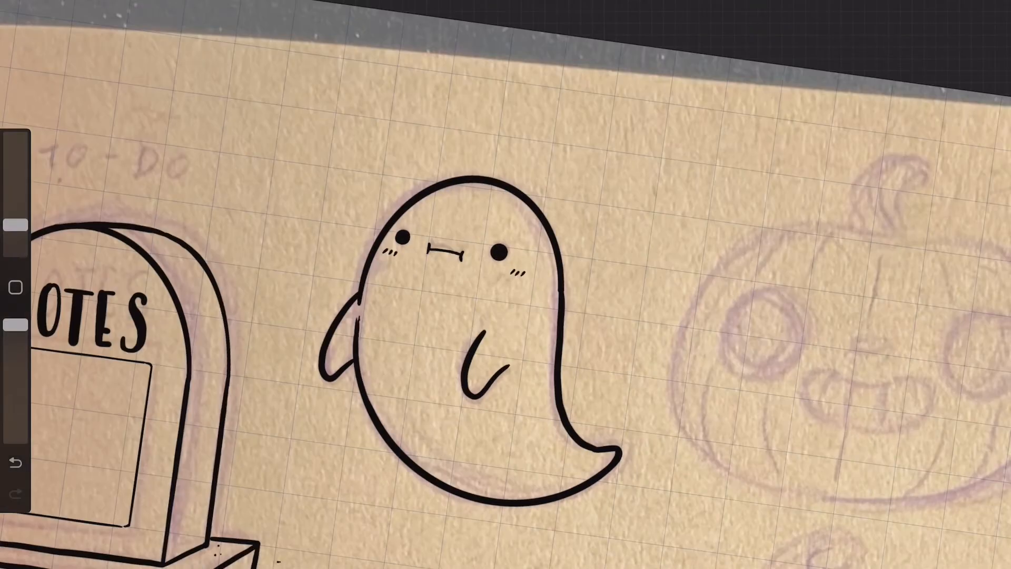
# - Ink the upper pumpkin's curved stem with inner lines, using a slightly larger brush
pyautogui.moveTo(485, 197); pyautogui.dragTo(531, 202)
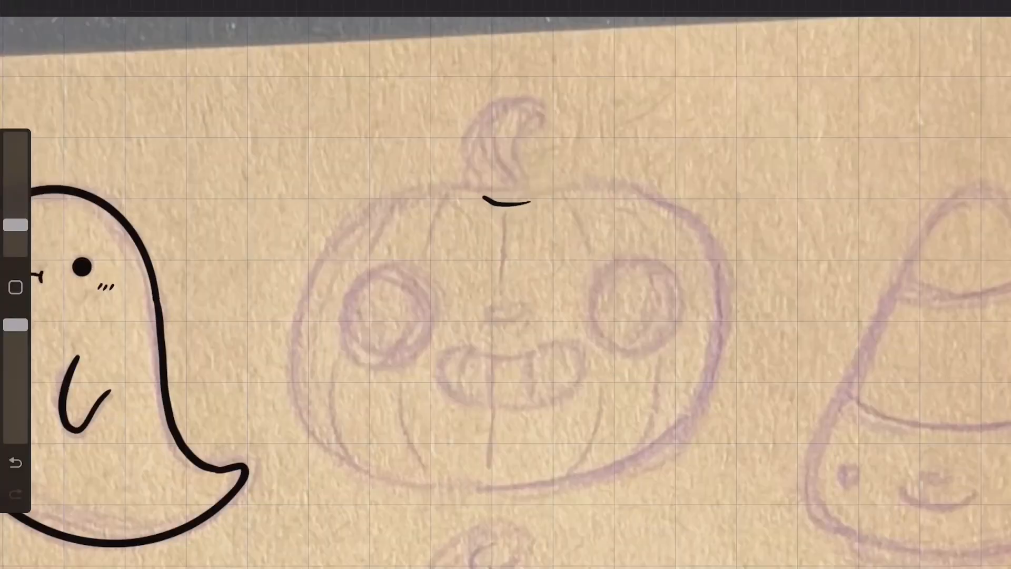
pyautogui.moveTo(16, 224); pyautogui.dragTo(15, 221)
pyautogui.hotkey('ctrl', 'z')
pyautogui.moveTo(487, 183); pyautogui.dragTo(519, 108)
pyautogui.moveTo(518, 110)
pyautogui.mouseDown()
pyautogui.moveTo(488, 182)
pyautogui.moveTo(517, 170)
pyautogui.mouseUp()
pyautogui.moveTo(499, 138); pyautogui.dragTo(516, 170)
# - Ink the upper pumpkin's rounded body outline all the way around from the stem
pyautogui.moveTo(473, 242); pyautogui.dragTo(257, 414)
pyautogui.moveTo(354, 16); pyautogui.dragTo(264, 240)
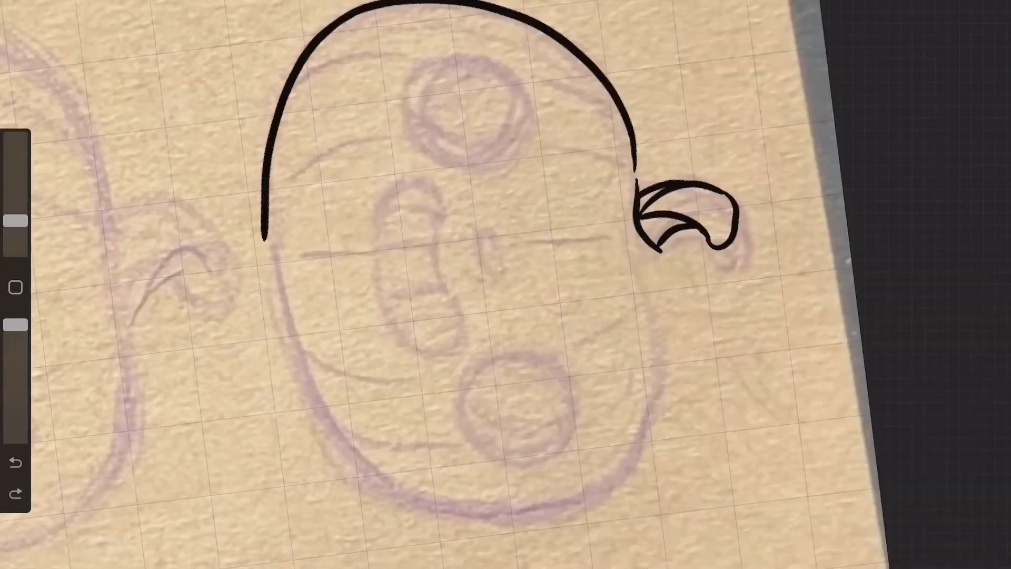
pyautogui.moveTo(135, 429); pyautogui.dragTo(505, 430)
pyautogui.moveTo(274, 215); pyautogui.dragTo(263, 257)
pyautogui.moveTo(296, 564); pyautogui.dragTo(282, 445)
pyautogui.moveTo(457, 67); pyautogui.dragTo(574, 203)
pyautogui.moveTo(575, 198); pyautogui.dragTo(536, 342)
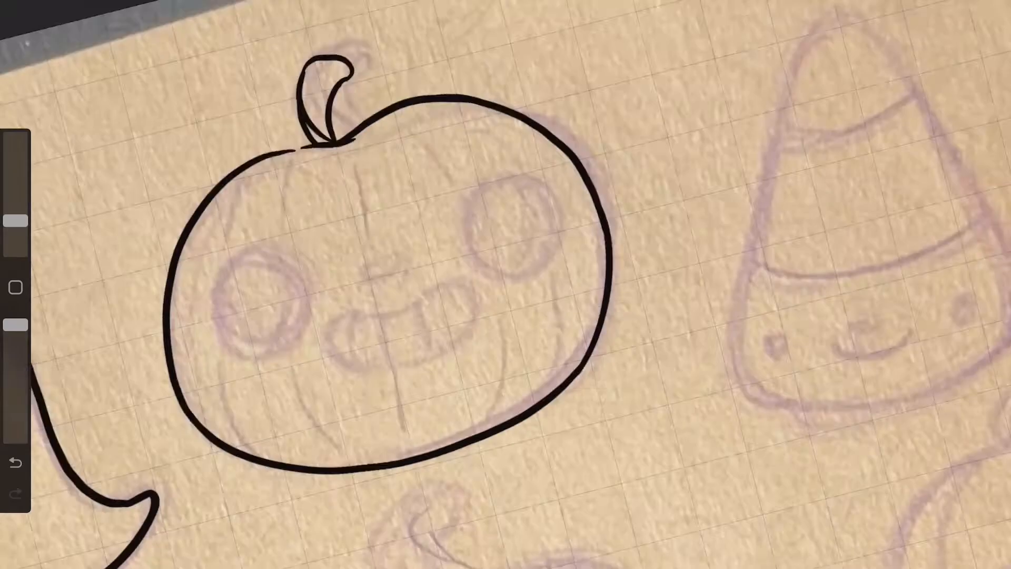
# - Ink the lower pumpkin's rounded body outline and ridged stem, redoing uneven strokes
pyautogui.moveTo(403, 253); pyautogui.dragTo(248, 543)
pyautogui.moveTo(165, 336); pyautogui.dragTo(422, 150)
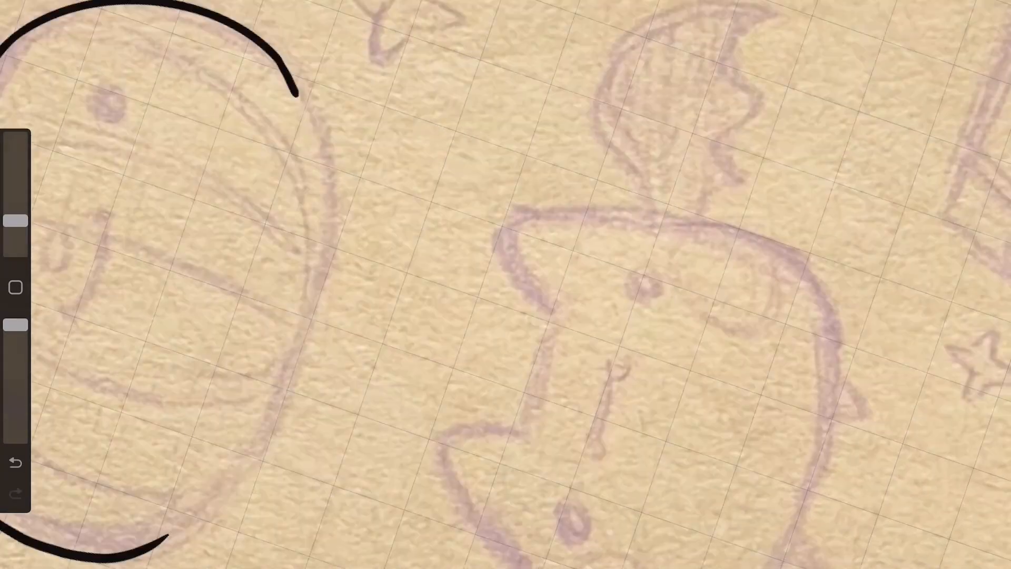
pyautogui.moveTo(291, 78); pyautogui.dragTo(279, 398)
pyautogui.hotkey('ctrl', 'z')
pyautogui.moveTo(322, 32); pyautogui.dragTo(272, 172)
pyautogui.moveTo(216, 295); pyautogui.dragTo(380, 40)
pyautogui.hotkey('ctrl', 'z')
pyautogui.moveTo(505, 285); pyautogui.dragTo(401, 369)
pyautogui.hotkey('ctrl', 'z')
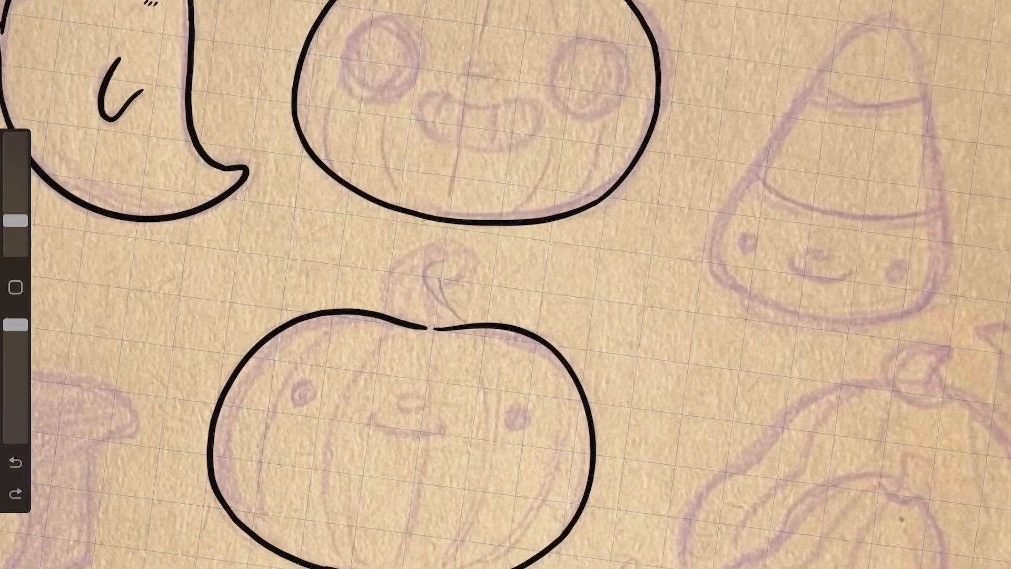
pyautogui.moveTo(482, 124); pyautogui.dragTo(443, 377)
# - Reduce the brush size and ink the upper pumpkin's large round eyes with inner curves and its small nose
pyautogui.moveTo(15, 221); pyautogui.dragTo(15, 228)
pyautogui.moveTo(282, 244)
pyautogui.mouseDown()
pyautogui.moveTo(248, 343)
pyautogui.moveTo(287, 244)
pyautogui.mouseUp()
pyautogui.moveTo(593, 232); pyautogui.dragTo(598, 233)
pyautogui.click(946, 2)
pyautogui.moveTo(308, 247); pyautogui.dragTo(315, 353)
pyautogui.moveTo(614, 237); pyautogui.dragTo(607, 346)
pyautogui.moveTo(434, 298); pyautogui.dragTo(439, 300)
pyautogui.hotkey('ctrl', 'z')
# - Ink the upper pumpkin's wide curved mouth with teeth, redoing uneven strokes
pyautogui.moveTo(372, 343)
pyautogui.mouseDown()
pyautogui.moveTo(442, 354)
pyautogui.moveTo(502, 402)
pyautogui.mouseUp()
pyautogui.moveTo(494, 230); pyautogui.dragTo(506, 280)
pyautogui.moveTo(422, 389); pyautogui.dragTo(470, 402)
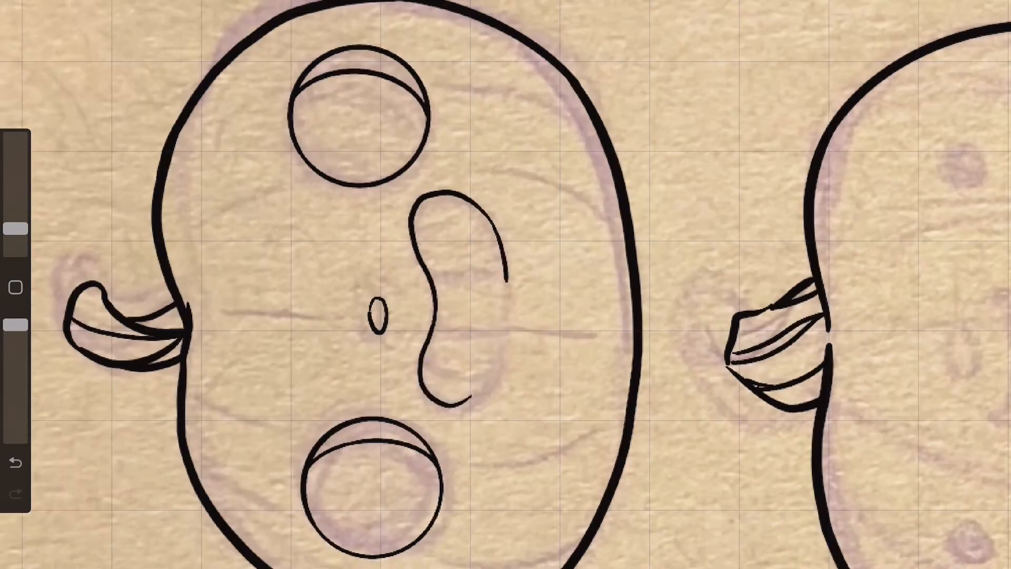
pyautogui.hotkey('ctrl', 'z')
pyautogui.hotkey('ctrl', 'z')
pyautogui.moveTo(340, 57); pyautogui.dragTo(303, 84)
pyautogui.moveTo(369, 216); pyautogui.dragTo(415, 341)
pyautogui.moveTo(505, 285)
pyautogui.mouseDown()
pyautogui.moveTo(400, 316)
pyautogui.moveTo(412, 333)
pyautogui.mouseUp()
# - Add cheek marks, eye accents and thin vertical rib lines to the upper pumpkin
pyautogui.scroll(-5, 506, 284)
pyautogui.click(189, 1)
pyautogui.click(190, 1)
pyautogui.moveTo(605, 274); pyautogui.dragTo(629, 283)
pyautogui.moveTo(680, 267); pyautogui.dragTo(678, 275)
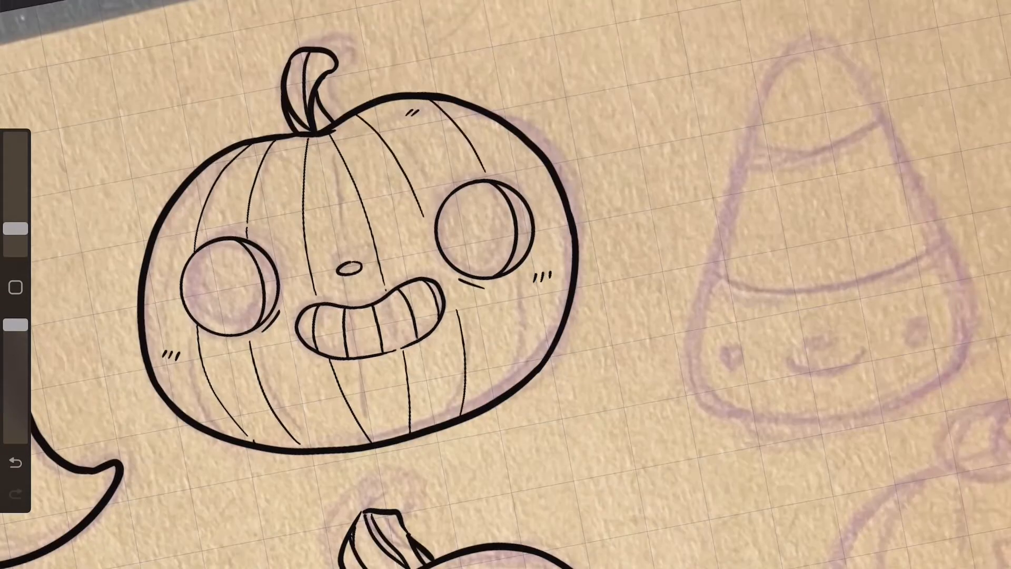
pyautogui.hotkey('ctrl', 'z')
pyautogui.moveTo(376, 112); pyautogui.dragTo(386, 123)
pyautogui.moveTo(396, 146); pyautogui.dragTo(418, 202)
pyautogui.scroll(5, 506, 284)
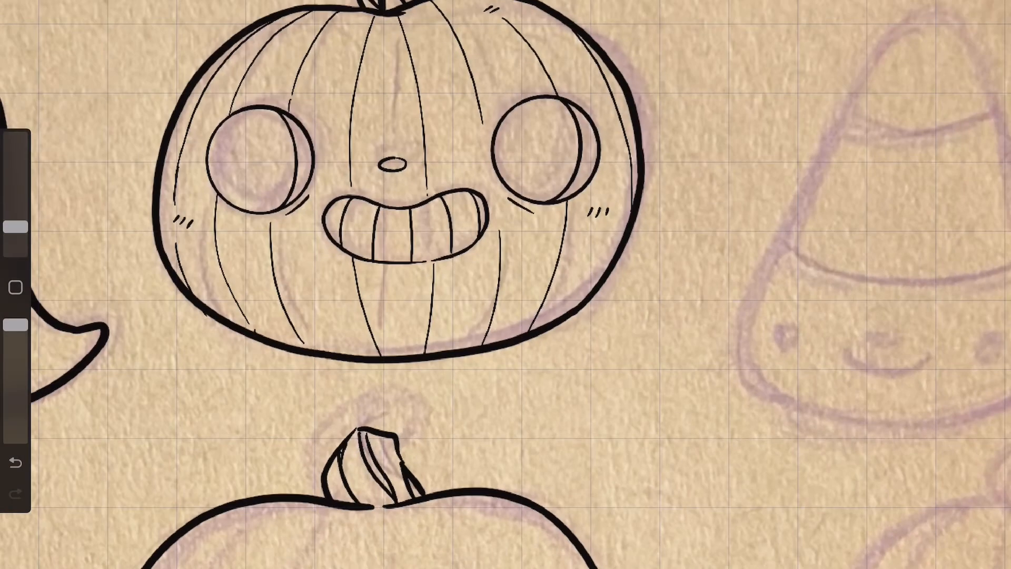
# - Ink the lower pumpkin's filled round eyes, nose and smile, and add its cheek marks, ribs and curly tendril
pyautogui.scroll(-2, 505, 285)
pyautogui.moveTo(131, 477); pyautogui.dragTo(200, 482)
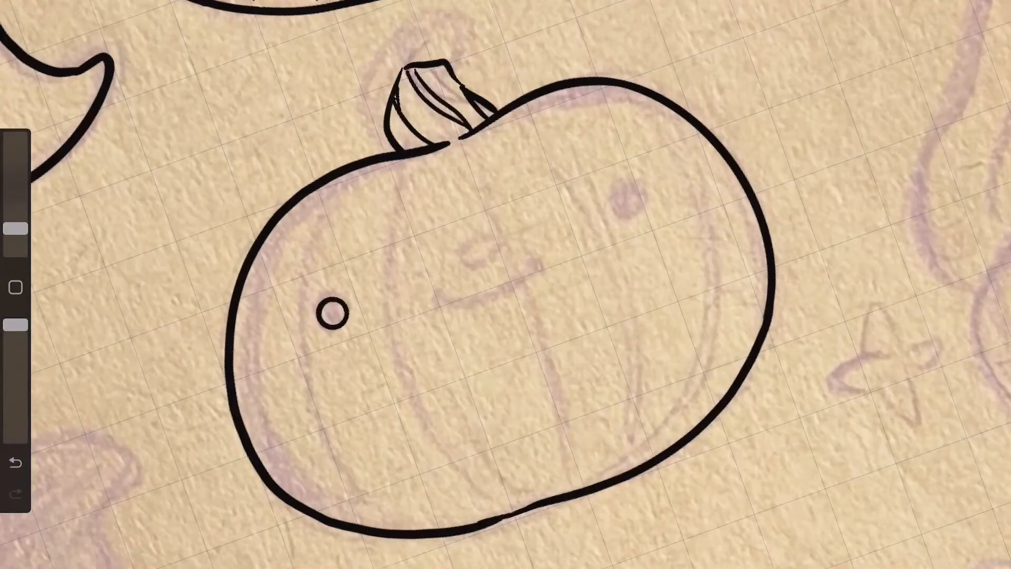
pyautogui.moveTo(322, 304); pyautogui.dragTo(325, 325)
pyautogui.scroll(3, 505, 284)
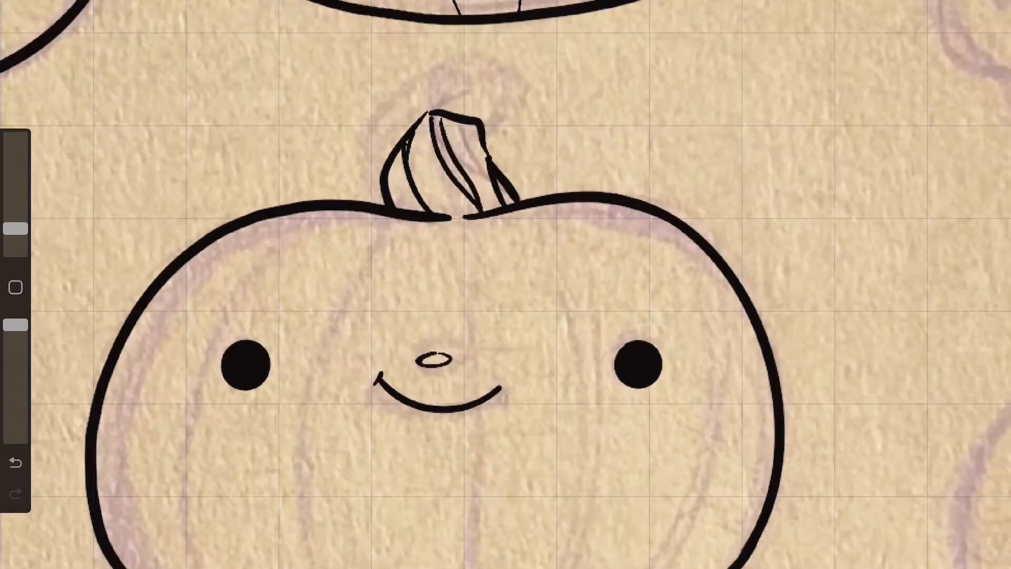
pyautogui.scroll(3, 506, 284)
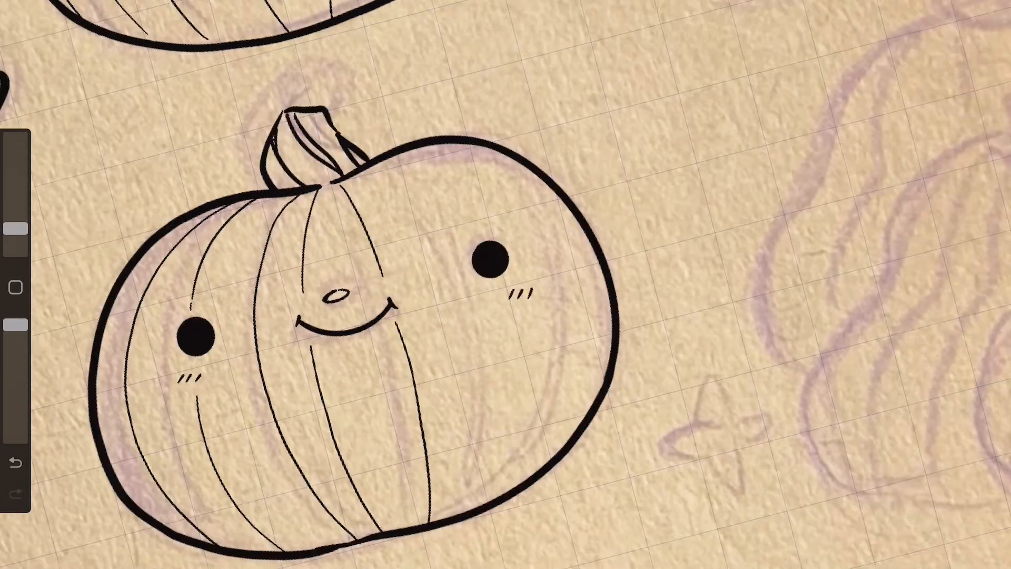
pyautogui.scroll(-5, 506, 284)
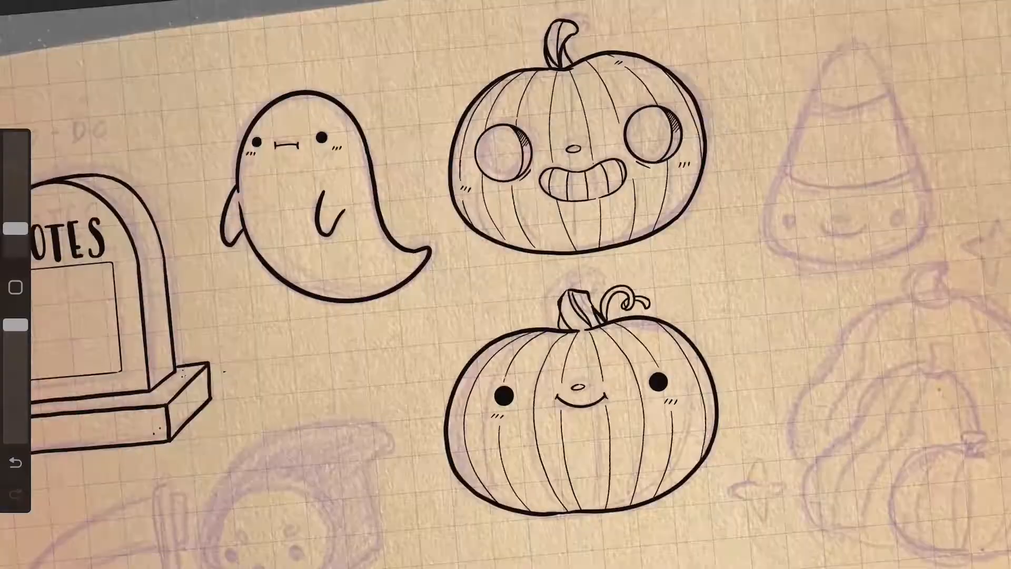
# - Enlarge the brush and ink the candy corn's rounded triangular outline
pyautogui.hscroll(5, 506, 284)
pyautogui.moveTo(15, 228); pyautogui.dragTo(15, 218)
pyautogui.moveTo(187, 318); pyautogui.dragTo(323, 72)
pyautogui.moveTo(321, 26); pyautogui.dragTo(363, 133)
pyautogui.moveTo(170, 416); pyautogui.dragTo(404, 419)
# - Reduce the brush size and ink the candy corn's two curved stripe lines and its small face
pyautogui.scroll(3, 505, 284)
pyautogui.moveTo(16, 218); pyautogui.dragTo(15, 225)
pyautogui.moveTo(276, 160); pyautogui.dragTo(388, 128)
pyautogui.moveTo(219, 242); pyautogui.dragTo(465, 163)
pyautogui.moveTo(253, 316); pyautogui.dragTo(261, 322)
pyautogui.moveTo(426, 209); pyautogui.dragTo(433, 215)
pyautogui.moveTo(315, 247); pyautogui.dragTo(381, 240)
pyautogui.scroll(-2, 506, 284)
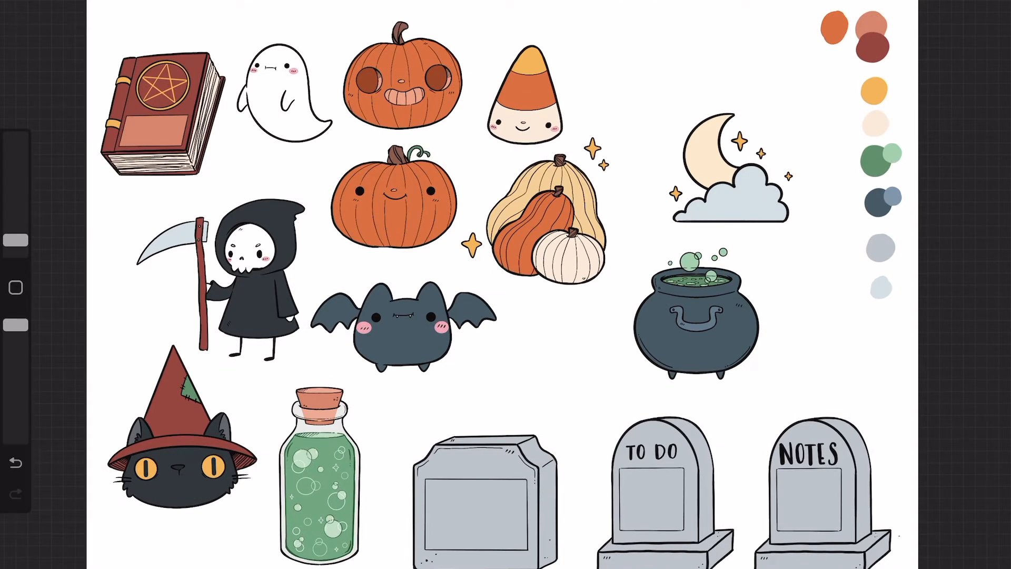
# - Hide the Background color layer behind the coloured illustrations
pyautogui.press('l')
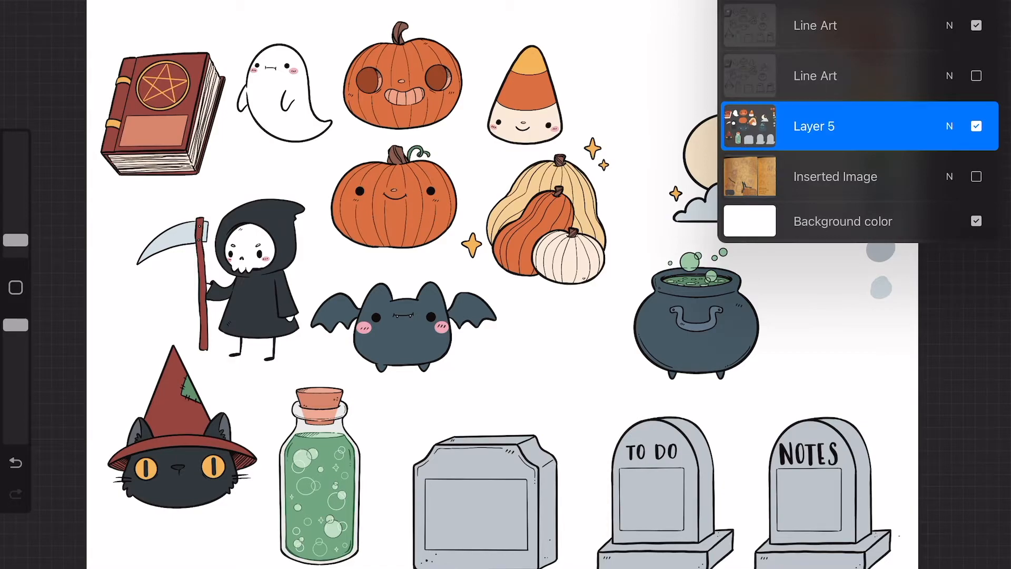
pyautogui.click(976, 221)
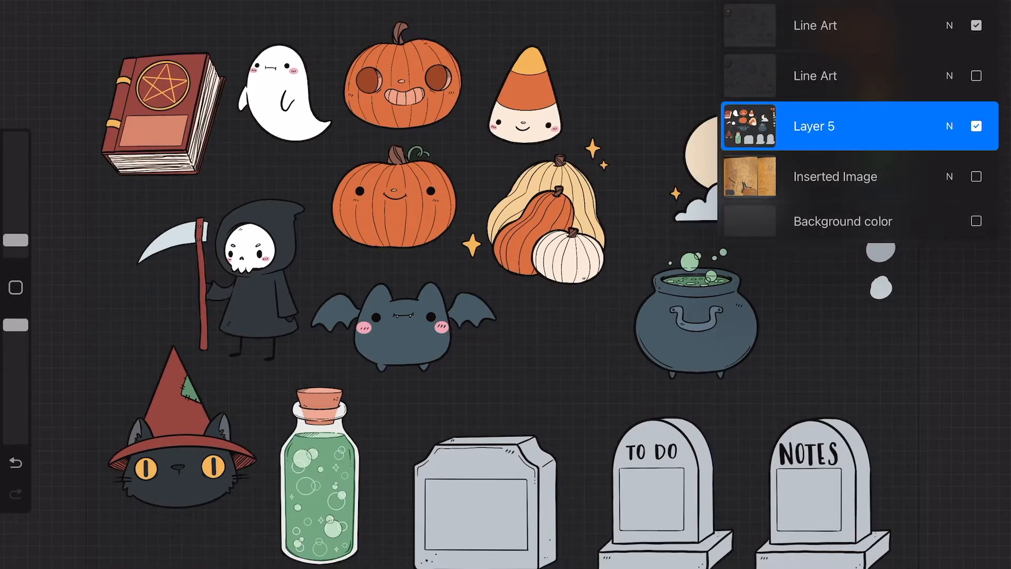
# - Examine the coloured Halloween illustrations against the transparent background for gaps and stray colour
pyautogui.scroll(5, 368, 237)
pyautogui.scroll(-3, 369, 237)
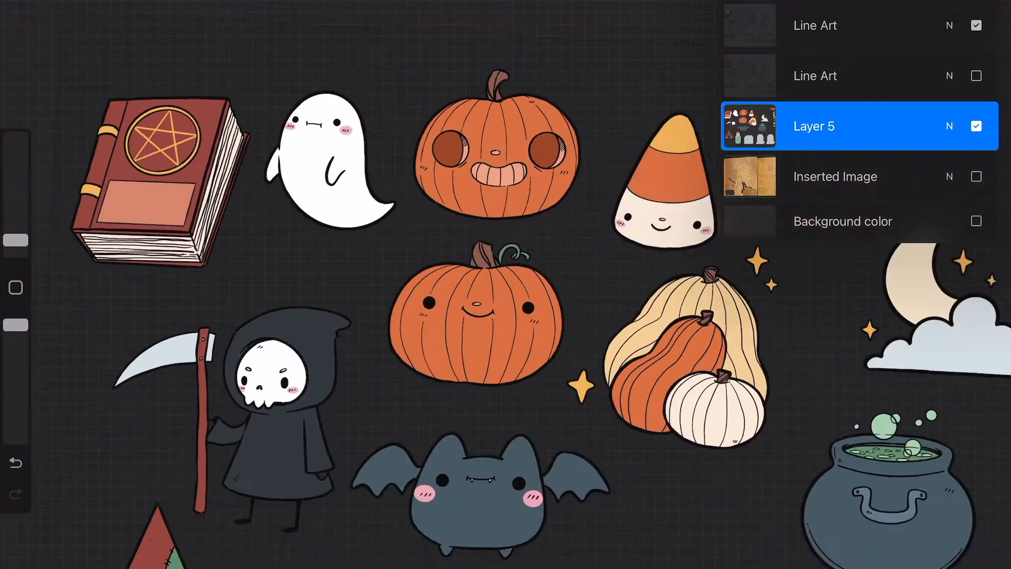
pyautogui.scroll(-5, 320, 213)
pyautogui.scroll(-3, 422, 295)
pyautogui.scroll(5, 452, 324)
pyautogui.scroll(-4, 422, 295)
pyautogui.scroll(5, 368, 316)
pyautogui.scroll(-5, 406, 390)
pyautogui.hscroll(3, 389, 295)
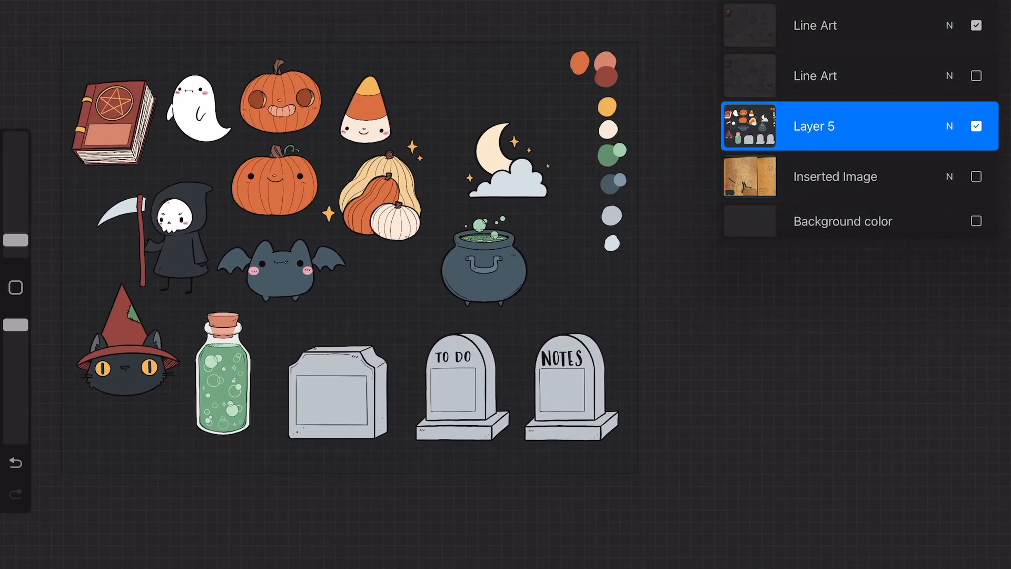
# - Inspect the full sheet of stickers and palette swatches on the transparent canvas, with the layer list dismissed
pyautogui.scroll(4, 482, 216)
pyautogui.scroll(-4, 474, 295)
pyautogui.hscroll(-3, 474, 295)
pyautogui.scroll(-2, 474, 295)
pyautogui.scroll(1, 474, 337)
pyautogui.hscroll(3, 474, 337)
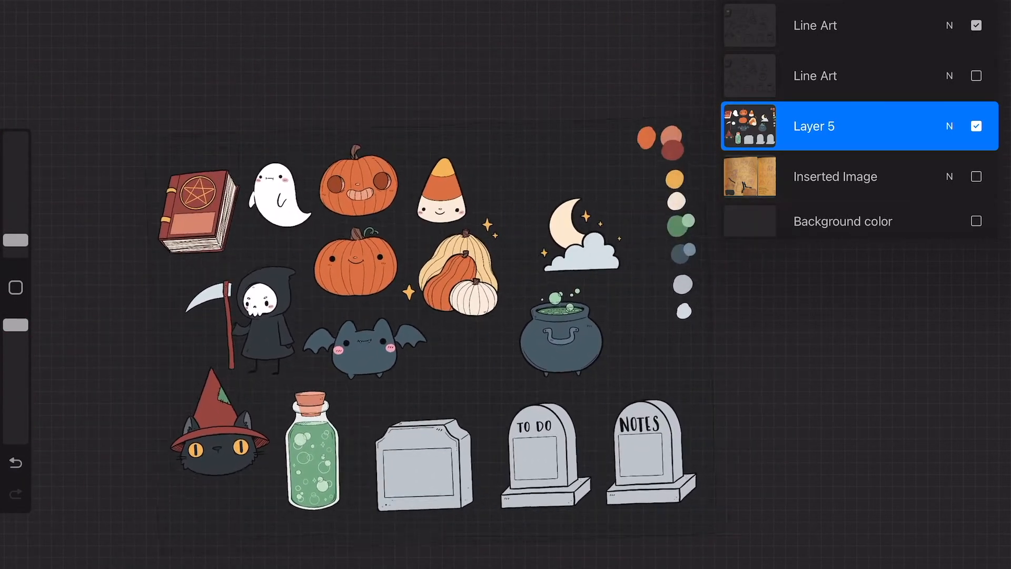
pyautogui.click(580, 90)
pyautogui.scroll(2, 400, 369)
pyautogui.scroll(2, 474, 295)
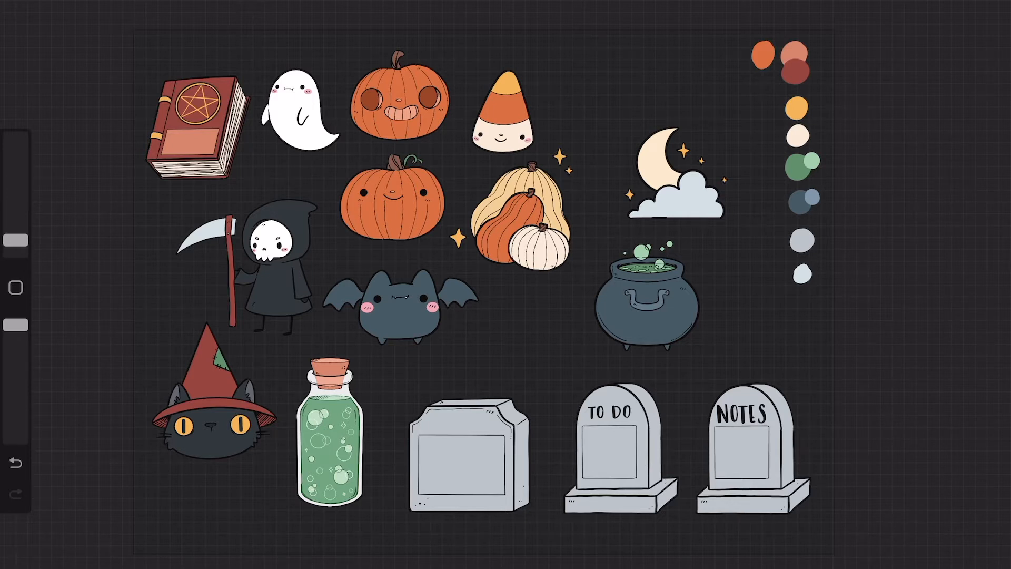
# - Export the artwork as a PNG and save the image to the device
pyautogui.click(87, 2)
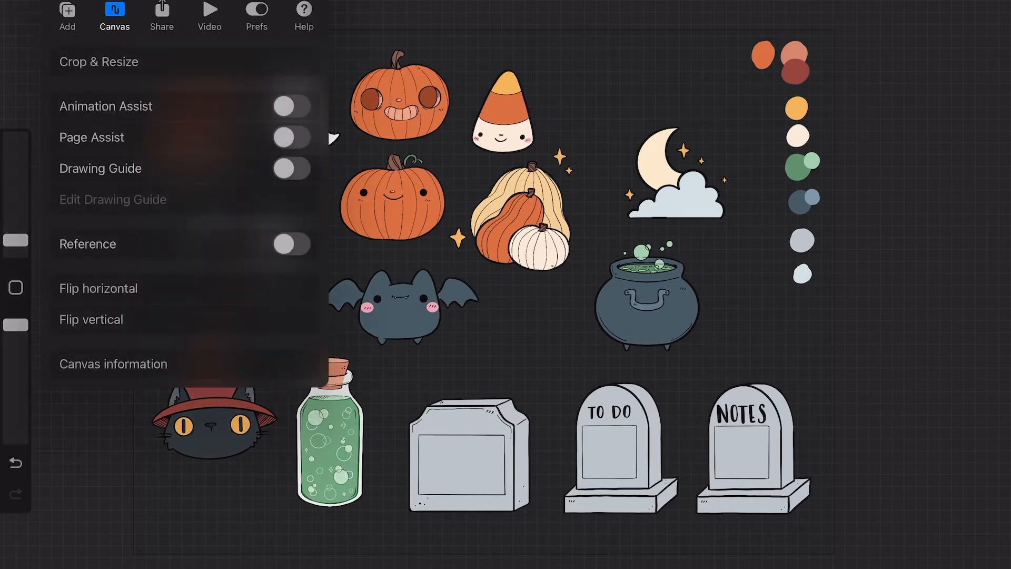
pyautogui.click(162, 15)
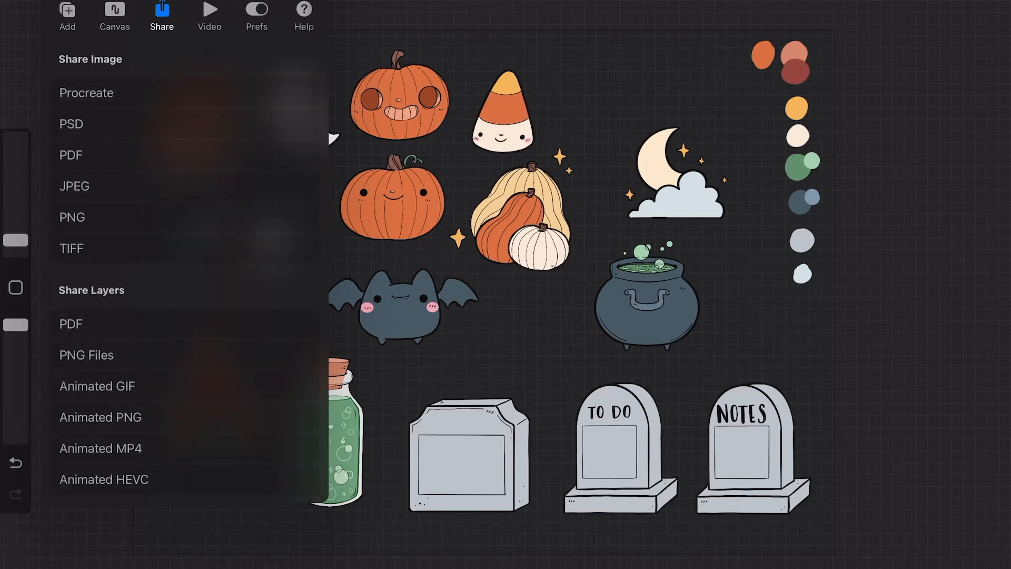
pyautogui.click(72, 217)
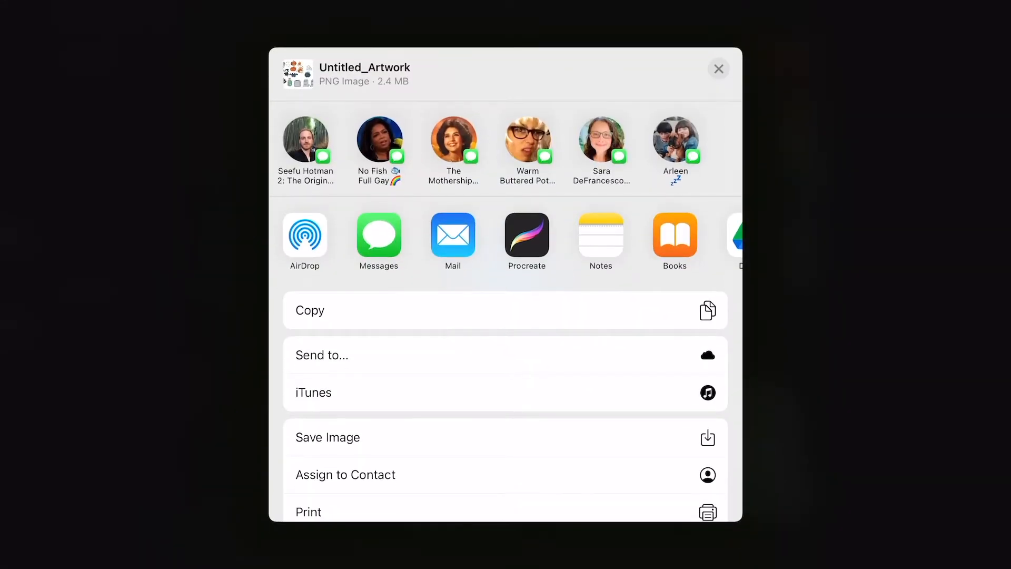
pyautogui.click(328, 437)
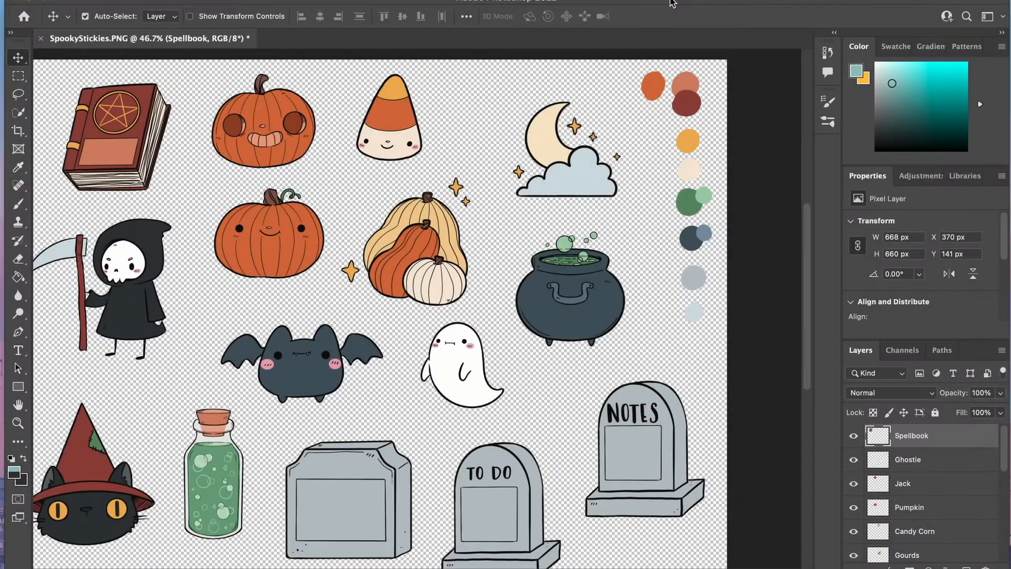
# - Switch to Photoshop and review the separated stickers in SpookyStickies.PNG along with their individually named layers
pyautogui.hscroll(-5, 609, 429)
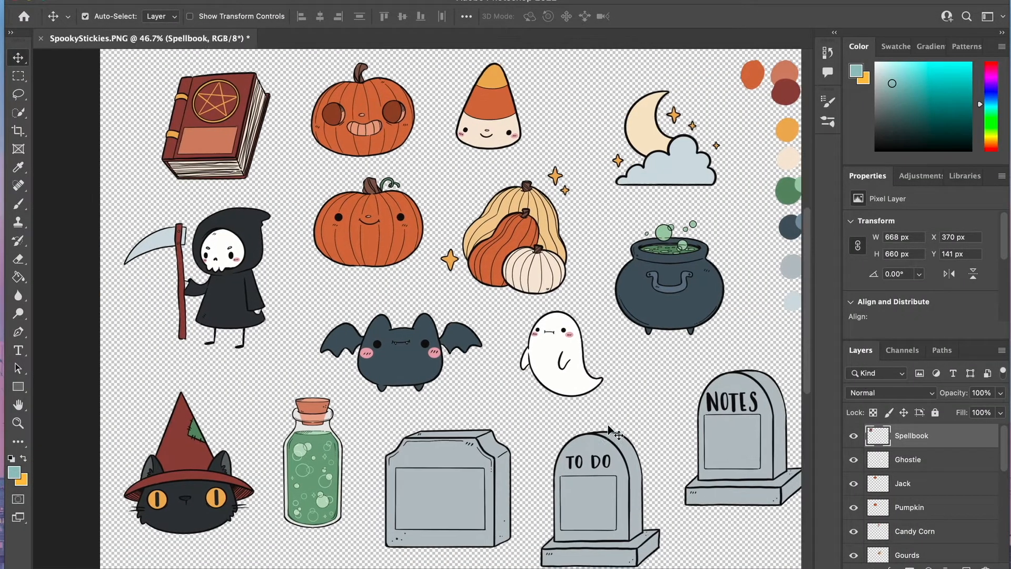
pyautogui.scroll(-3, 623, 411)
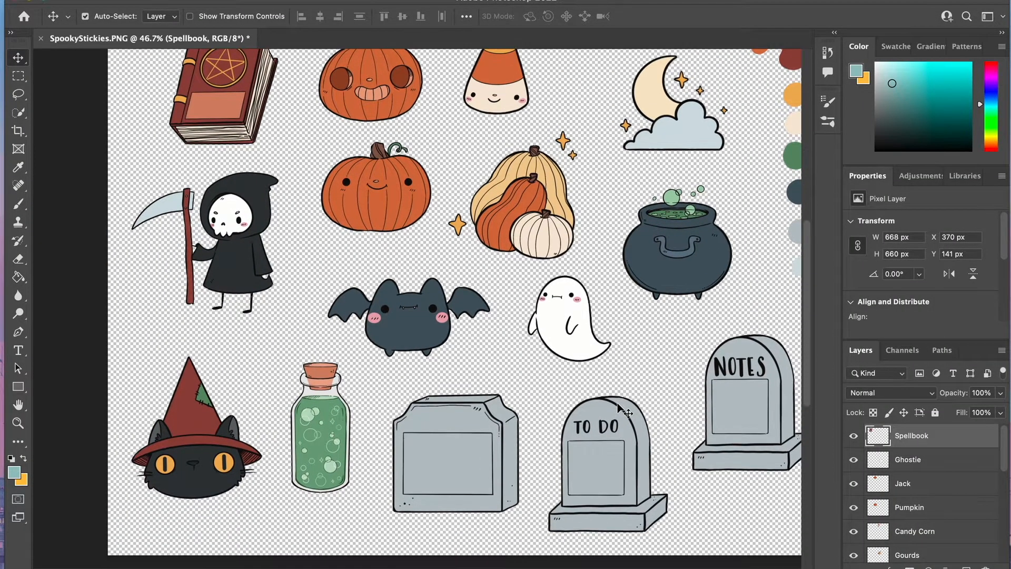
pyautogui.scroll(-1, 568, 354)
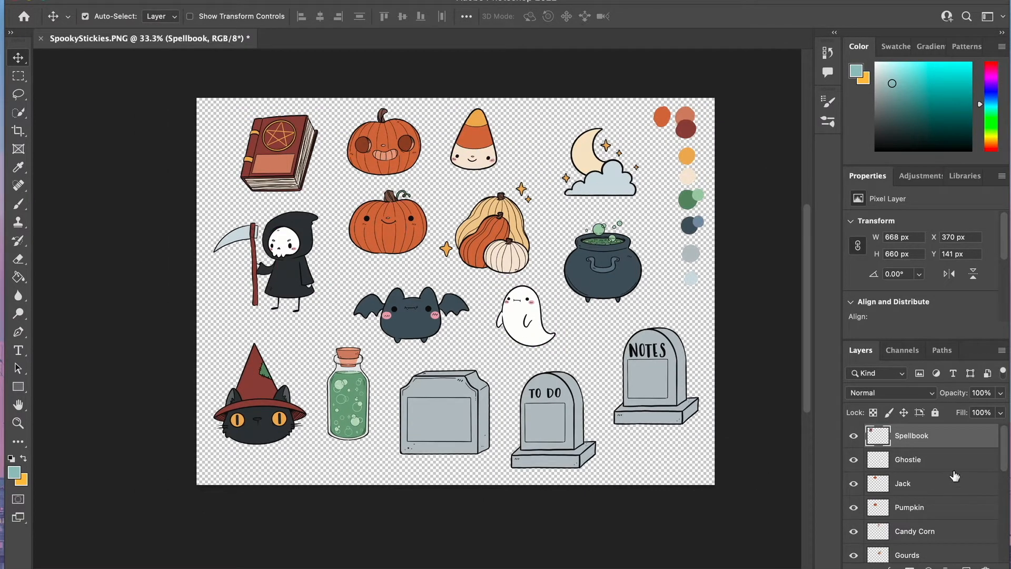
pyautogui.scroll(-10, 955, 476)
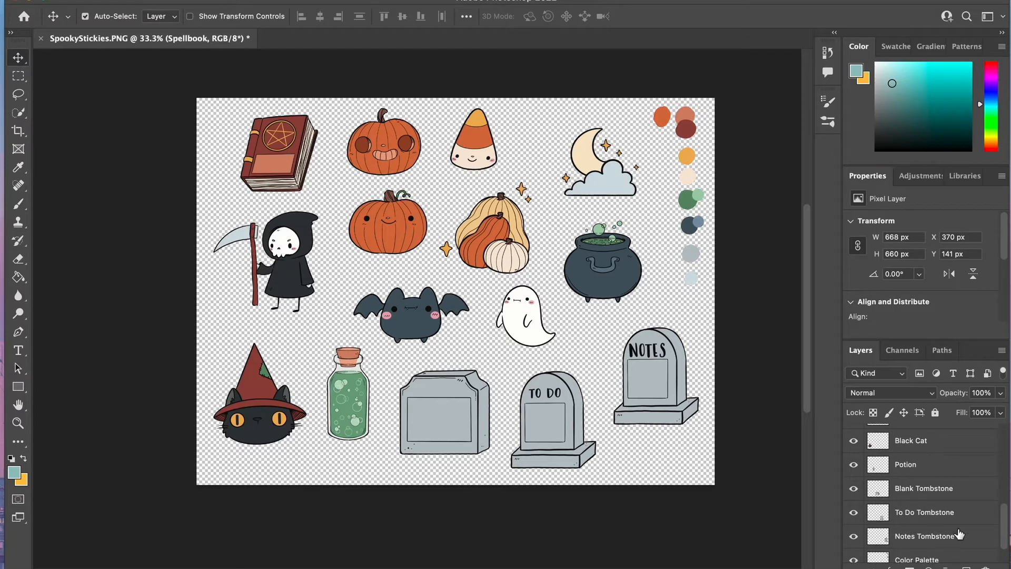
pyautogui.scroll(-2, 916, 527)
pyautogui.scroll(8, 926, 541)
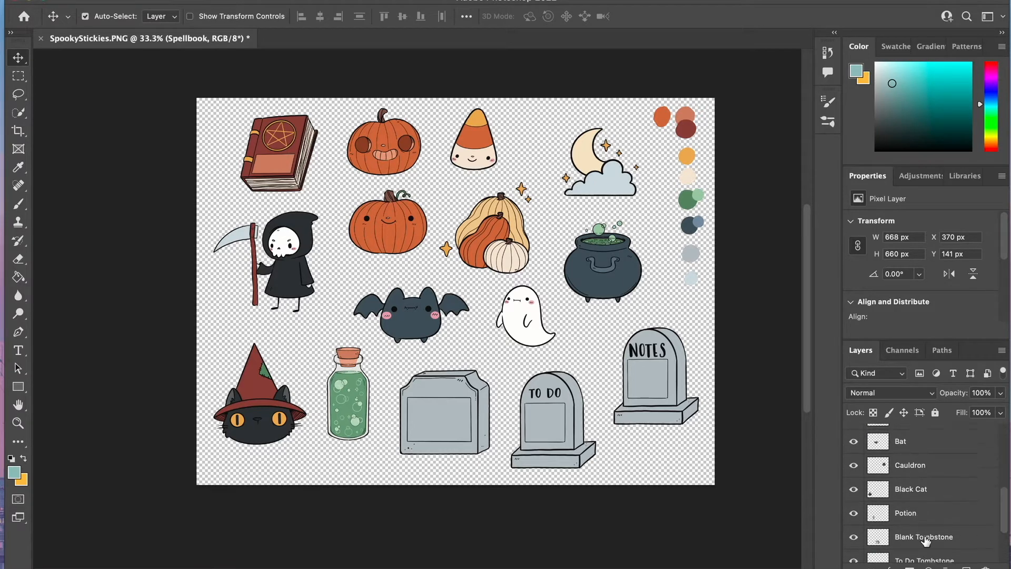
pyautogui.scroll(4, 926, 541)
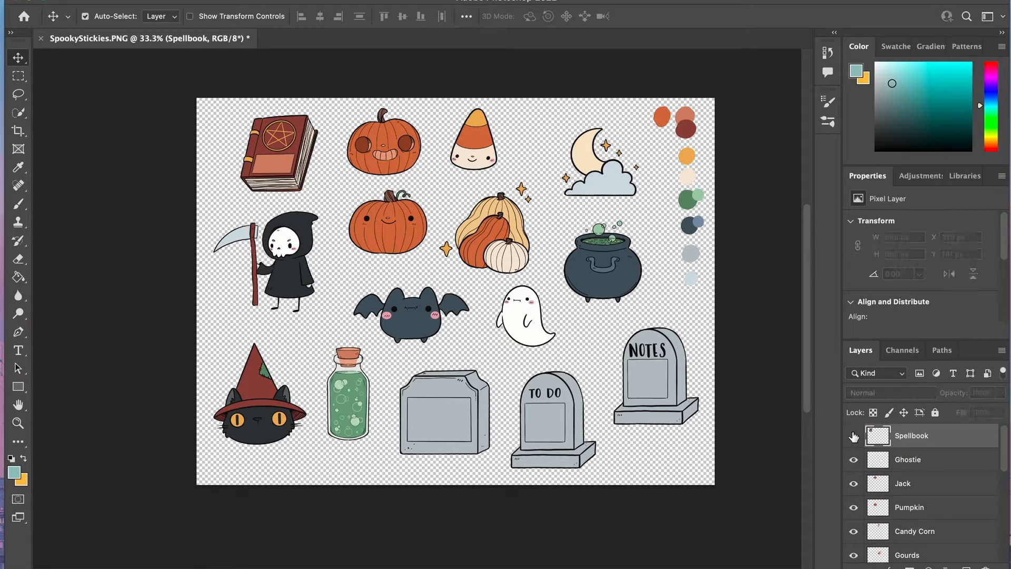
# - Toggle the visibility of the Ghostie and Jack layers off and on to check each sticker's separate layer
pyautogui.click(854, 460)
pyautogui.click(854, 461)
pyautogui.click(854, 483)
pyautogui.click(854, 484)
# - Show the teal Layer 1 beneath the Color Palette layer as a backdrop for the stickers
pyautogui.scroll(-4, 918, 493)
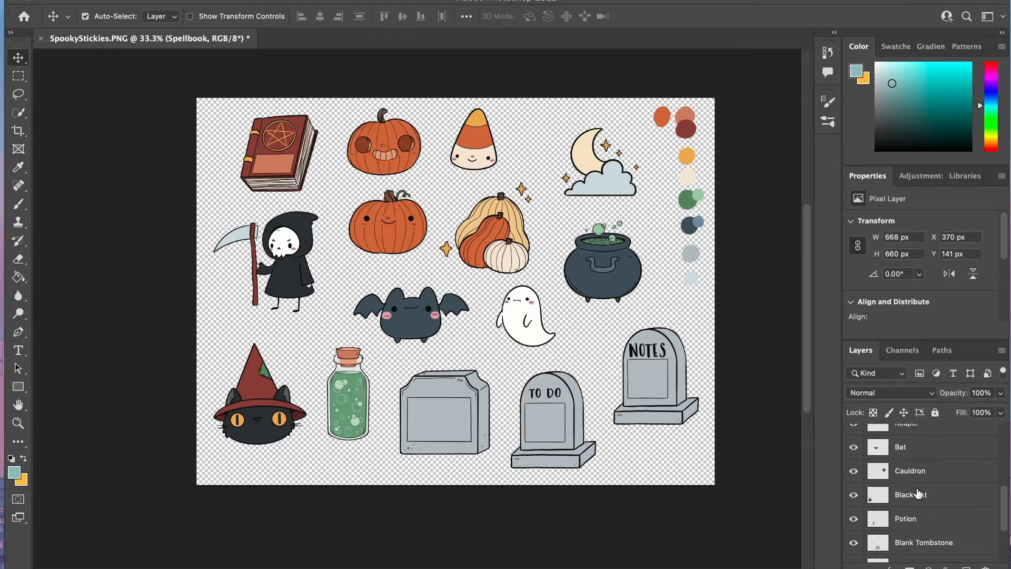
pyautogui.scroll(-3, 918, 493)
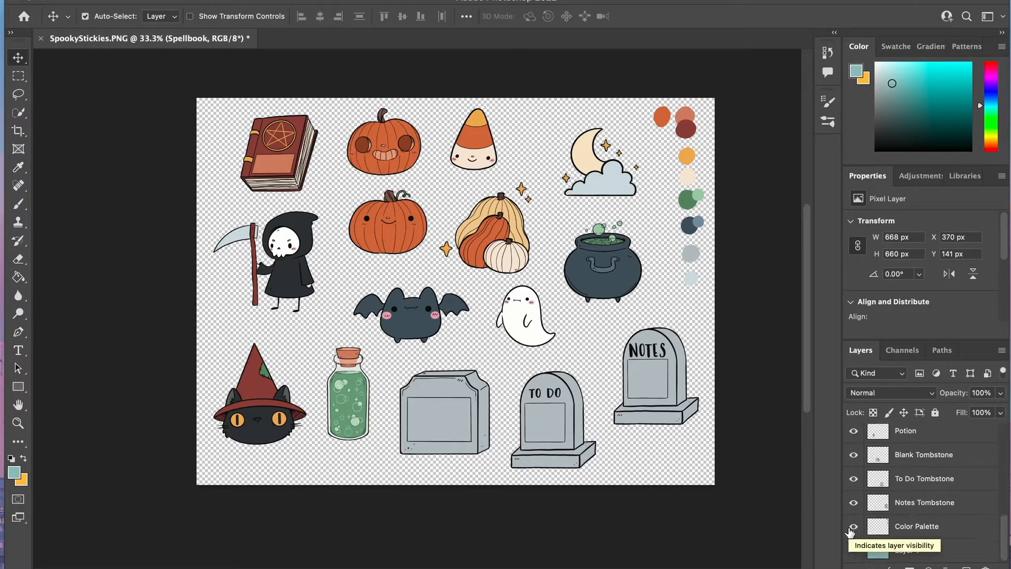
pyautogui.click(924, 553)
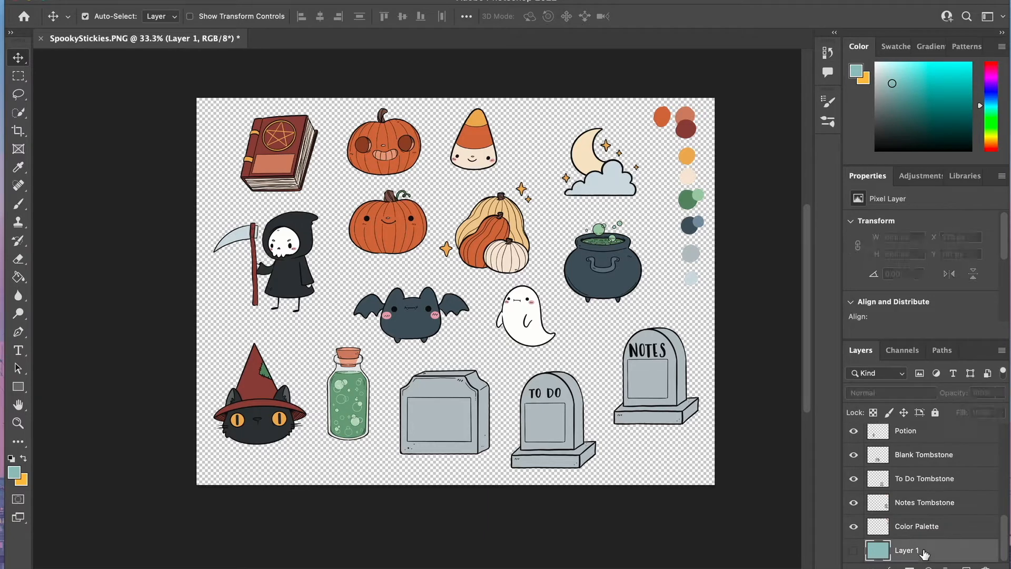
pyautogui.click(854, 551)
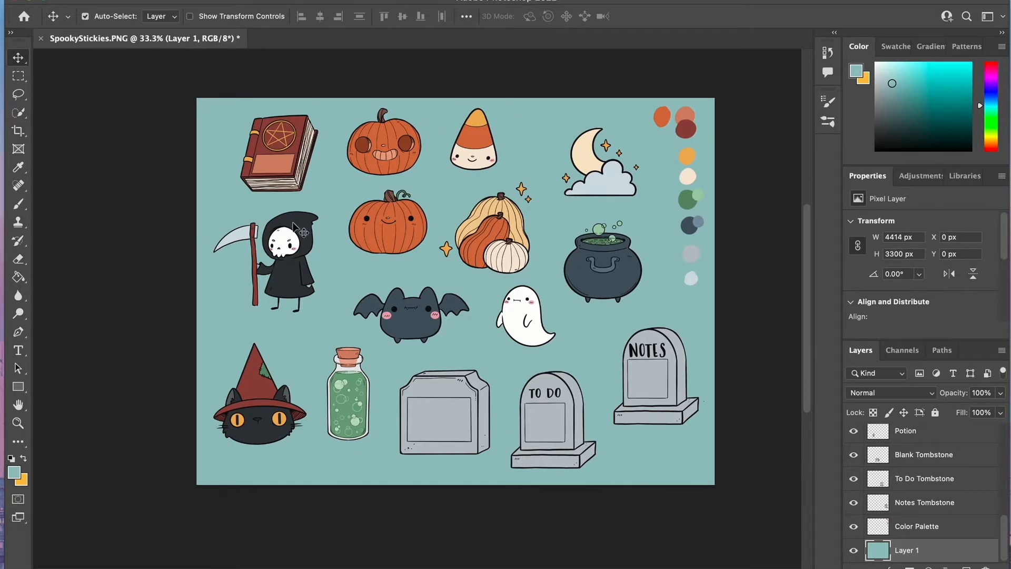
# - Add a Stroke effect to the Spellbook layer and open the stroke settings
pyautogui.scroll(3, 274, 183)
pyautogui.hscroll(-1, 273, 181)
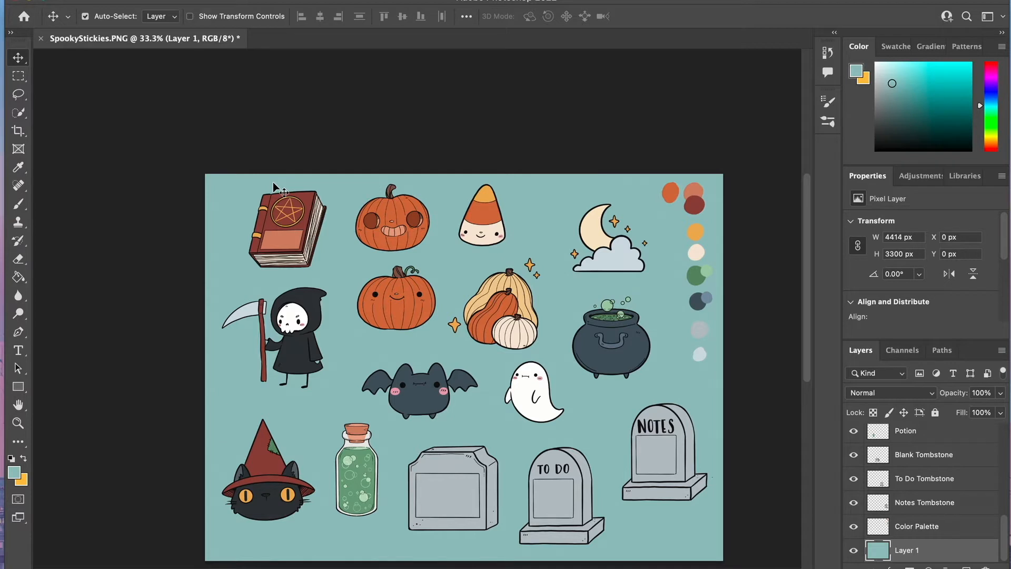
pyautogui.scroll(-2, 272, 182)
pyautogui.hscroll(2, 274, 185)
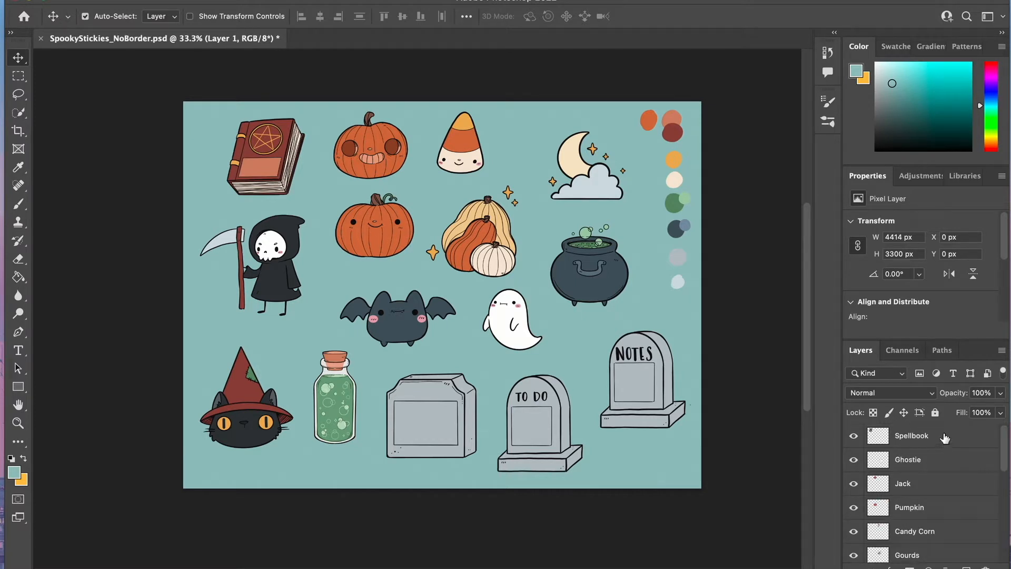
pyautogui.scroll(-5, 944, 438)
pyautogui.scroll(5, 944, 438)
pyautogui.click(944, 437)
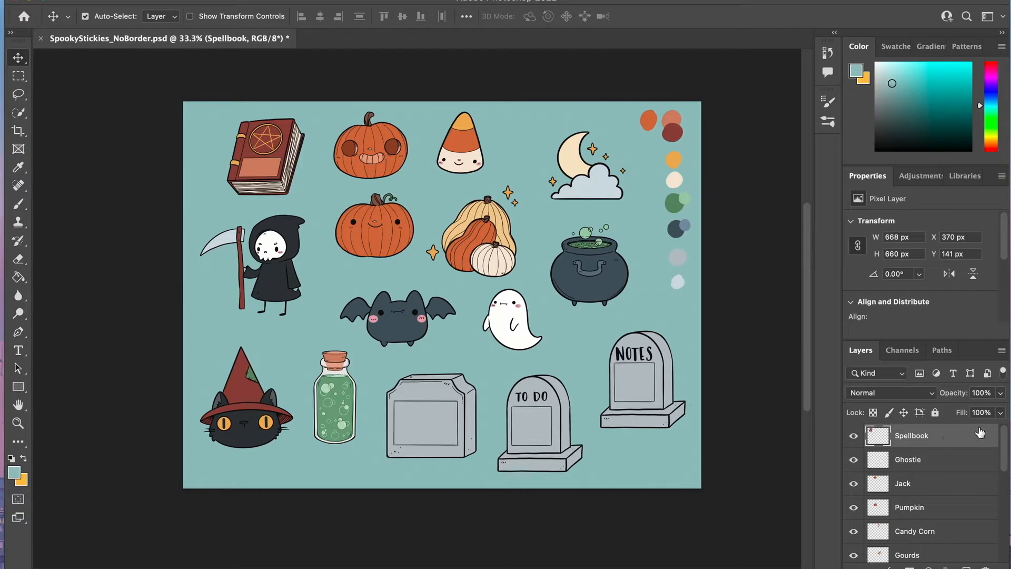
pyautogui.doubleClick(991, 442)
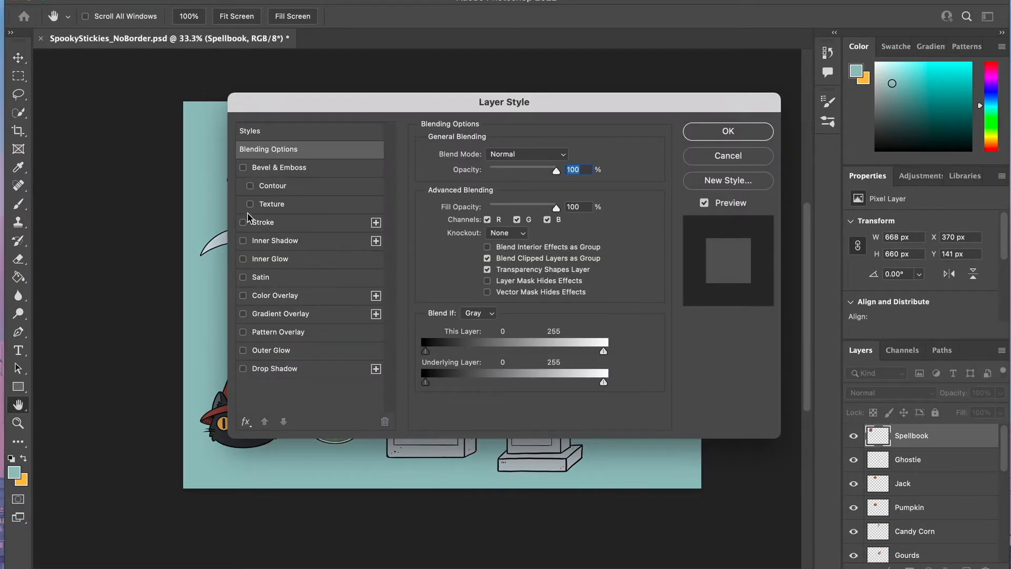
pyautogui.click(243, 223)
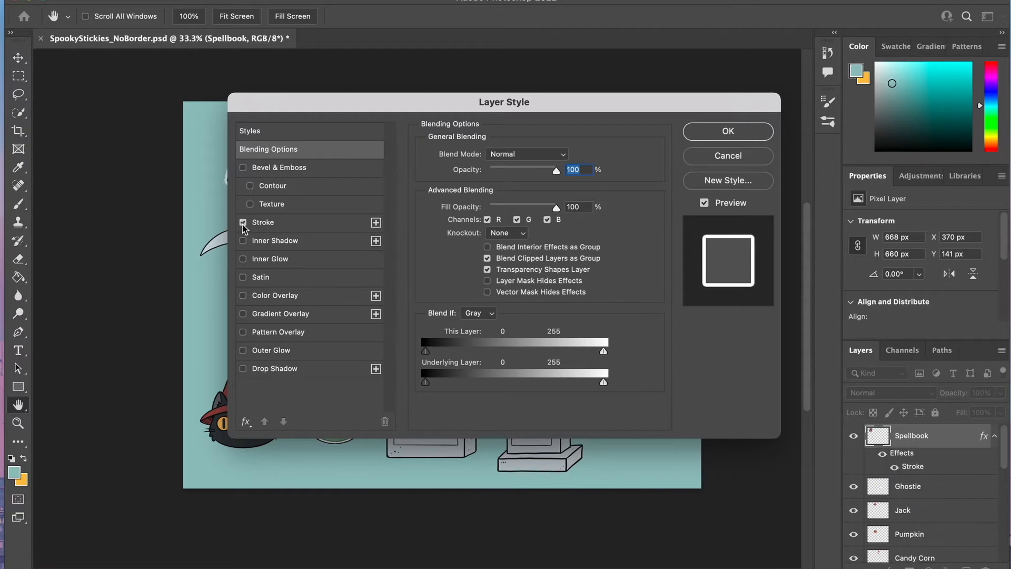
pyautogui.click(292, 225)
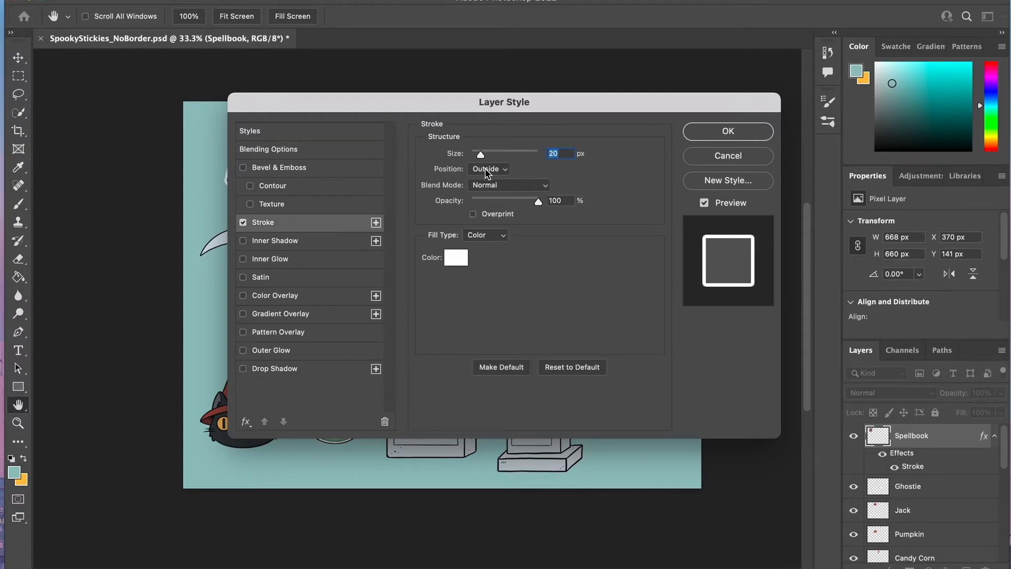
# - Uncover the spellbook behind the dialog and toggle its stroke off and on to compare the border
pyautogui.moveTo(534, 111); pyautogui.dragTo(700, 91)
pyautogui.click(310, 146)
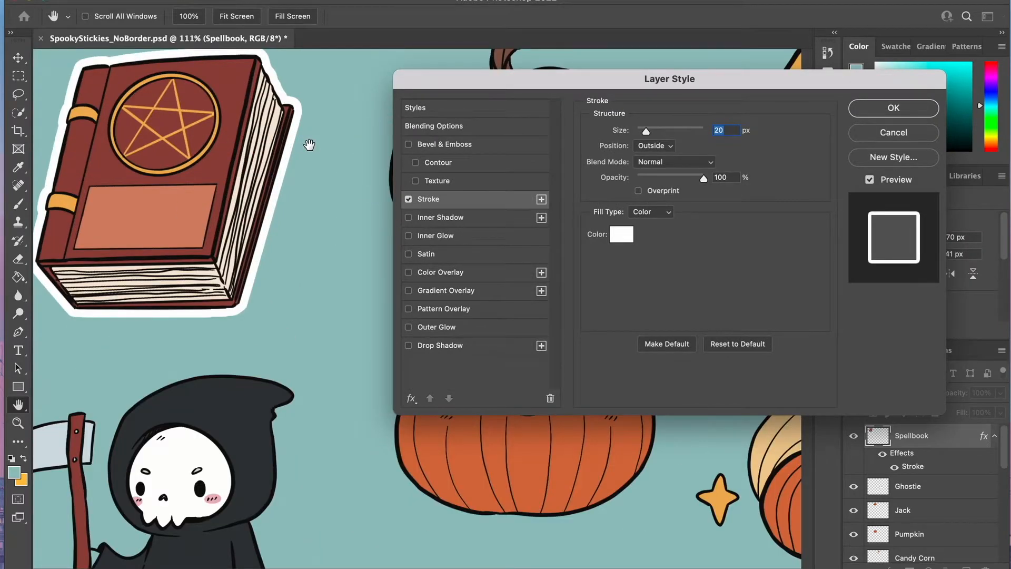
pyautogui.hscroll(-8, 309, 145)
pyautogui.scroll(4, 310, 145)
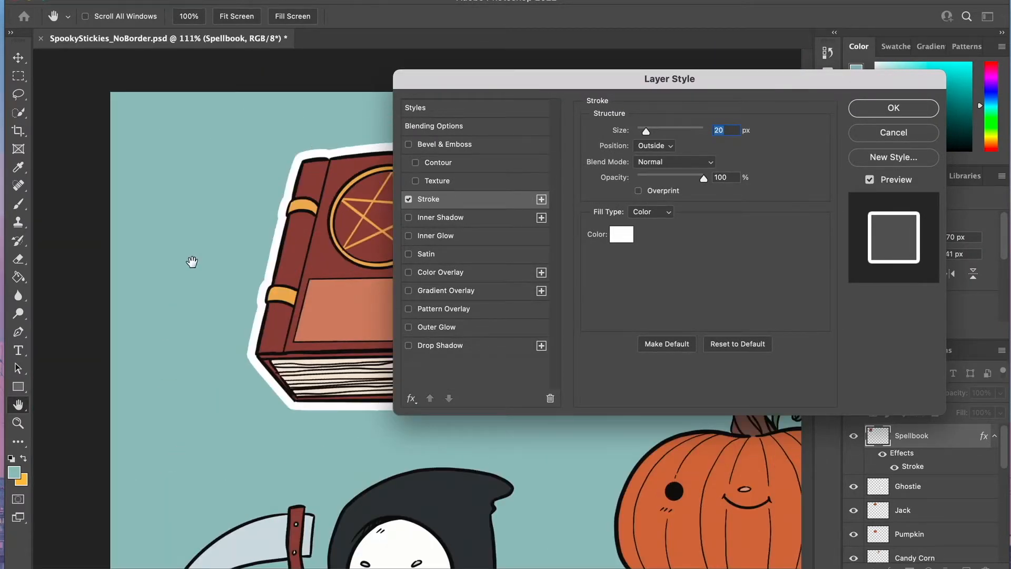
pyautogui.hscroll(8, 191, 261)
pyautogui.scroll(-1, 190, 261)
pyautogui.click(409, 200)
pyautogui.click(408, 199)
pyautogui.click(409, 199)
pyautogui.click(409, 199)
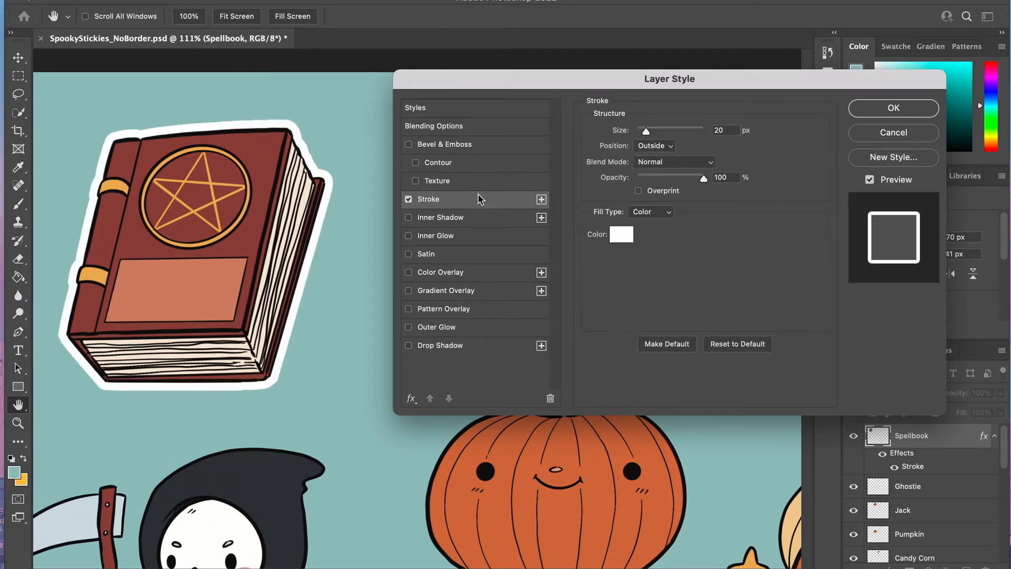
# - Try thicker and thinner stroke sizes around the spellbook, including 25 px, and return the size to 20 px
pyautogui.click(732, 133)
pyautogui.press('Up')
pyautogui.press('Up')
pyautogui.press('Up')
pyautogui.press('Up')
pyautogui.press('Up')
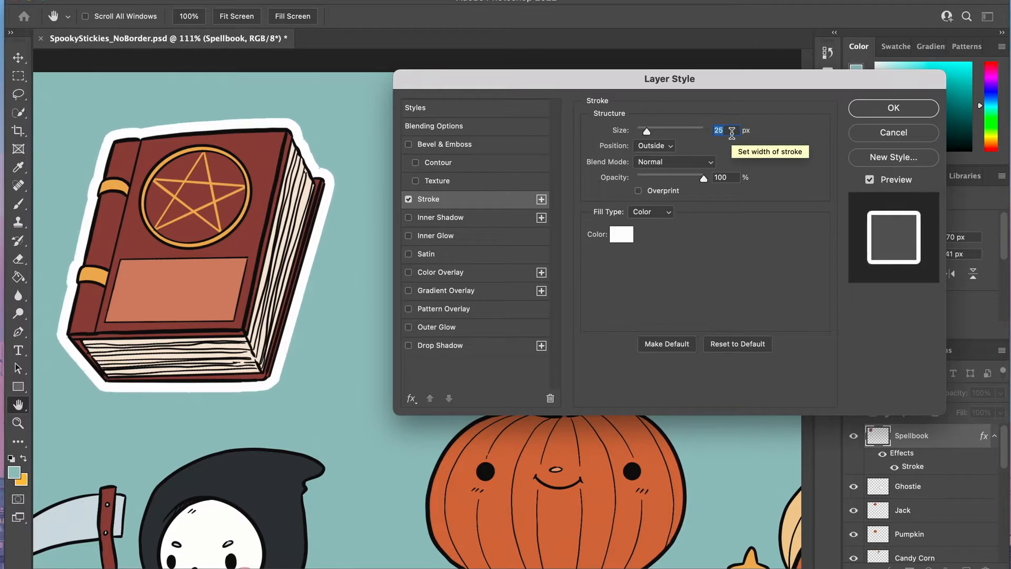
pyautogui.press('Up')
pyautogui.press('Up')
pyautogui.press('Down')
pyautogui.press('Down')
pyautogui.press('Down')
pyautogui.press('Down')
pyautogui.press('Down')
pyautogui.press('Down')
pyautogui.press('Down')
pyautogui.press('Down')
pyautogui.press('Up')
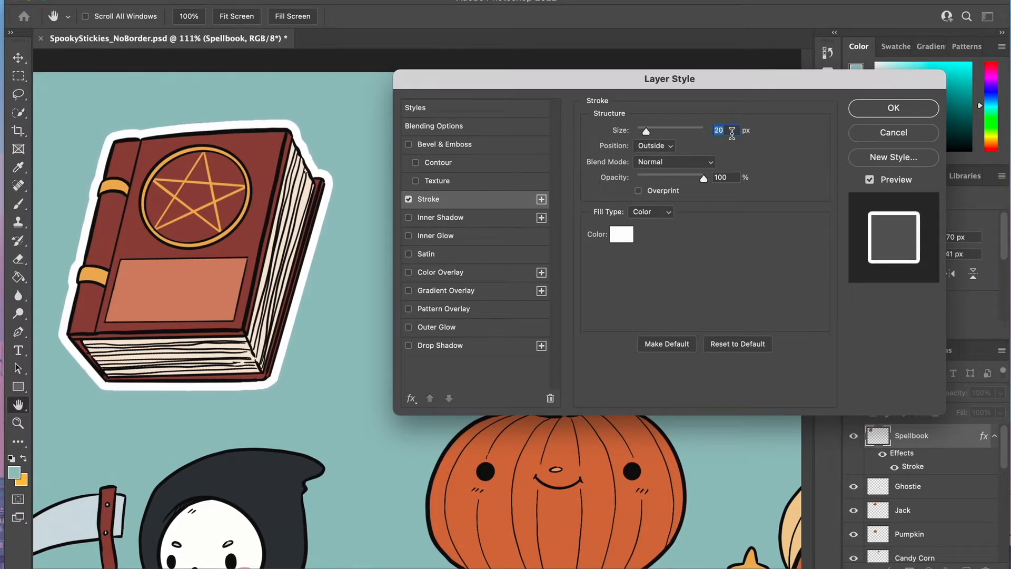
# - Try the Inside and Center stroke positions on the spellbook, and set the position back to Outside
pyautogui.click(669, 147)
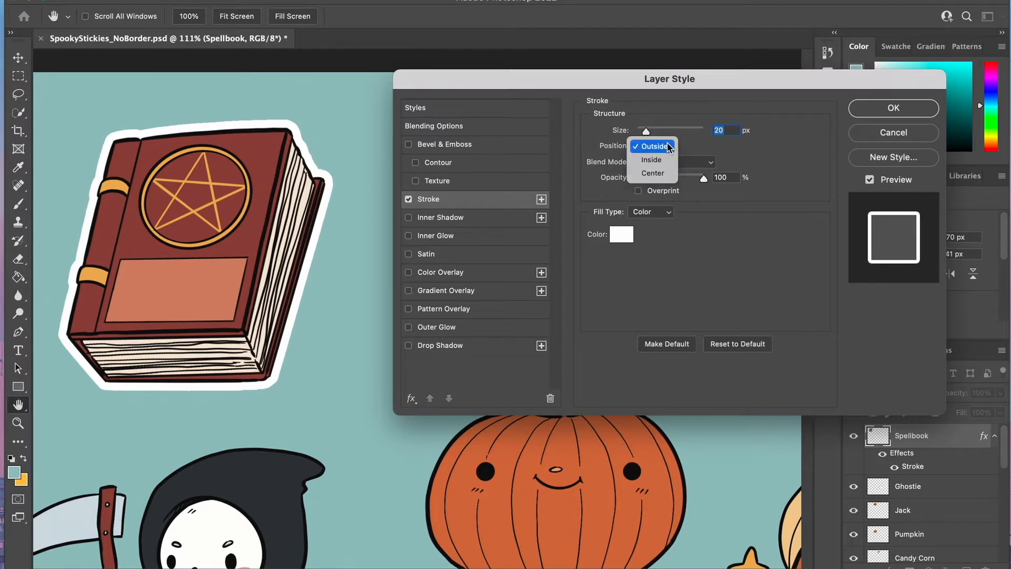
pyautogui.click(666, 153)
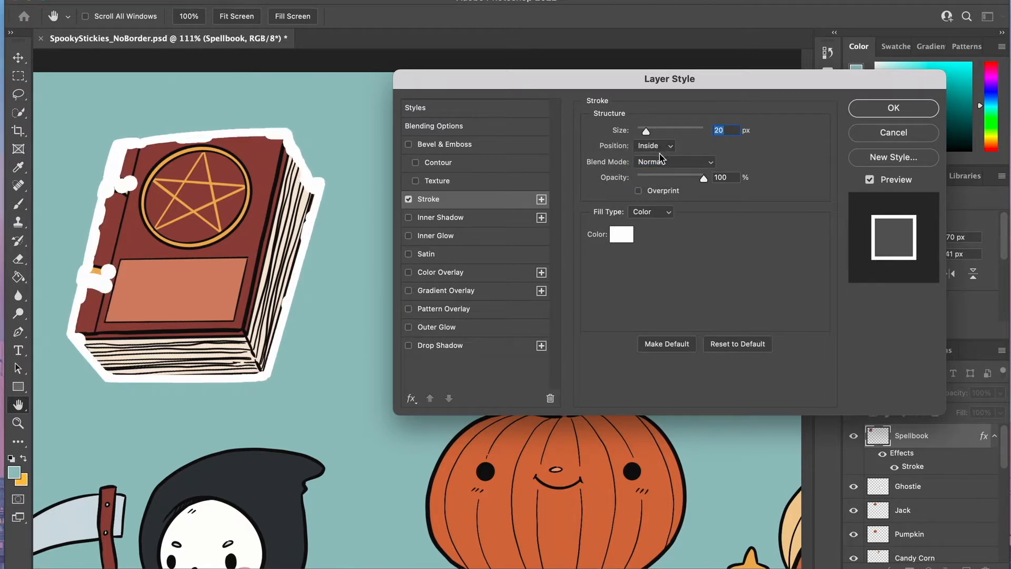
pyautogui.click(655, 160)
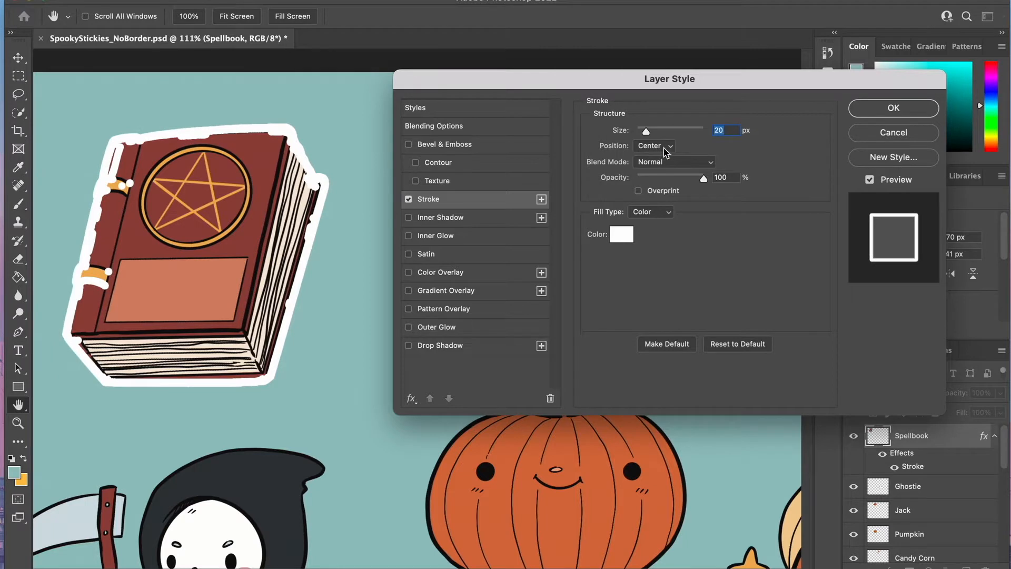
pyautogui.click(665, 147)
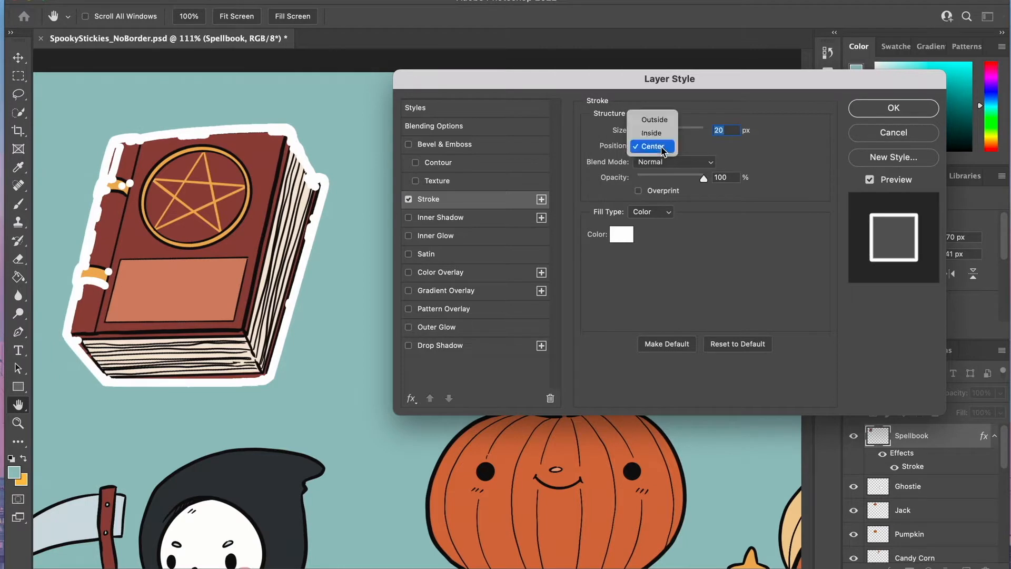
pyautogui.click(658, 119)
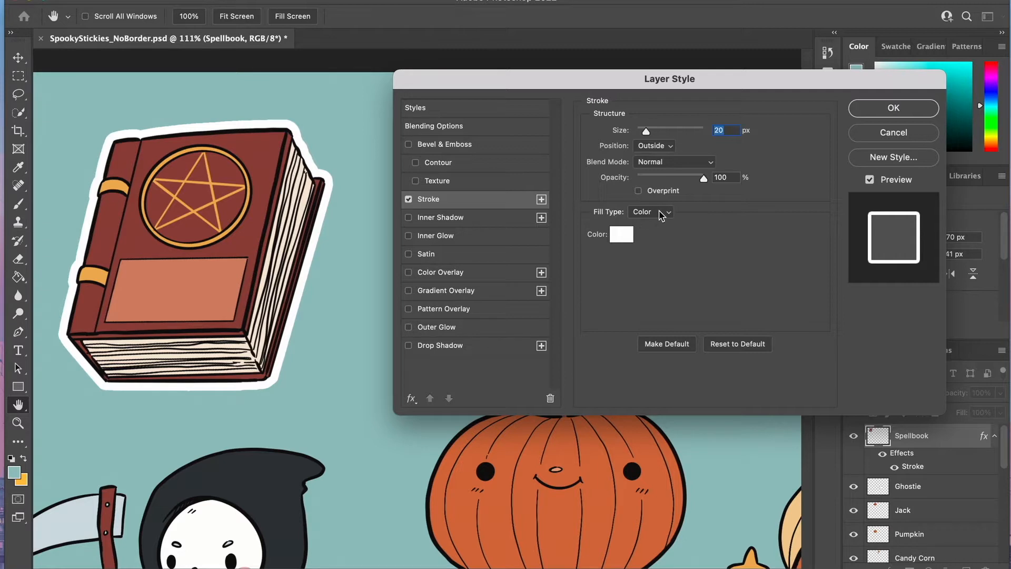
# - Keep the stroke colour at white (#ffffff) and apply the layer style to the Spellbook layer
pyautogui.click(622, 235)
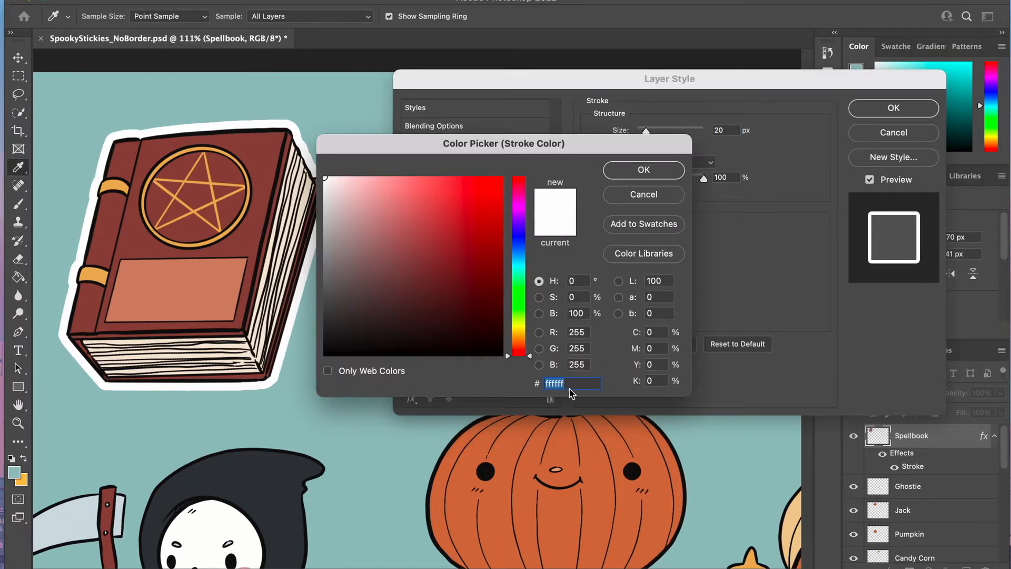
pyautogui.click(645, 169)
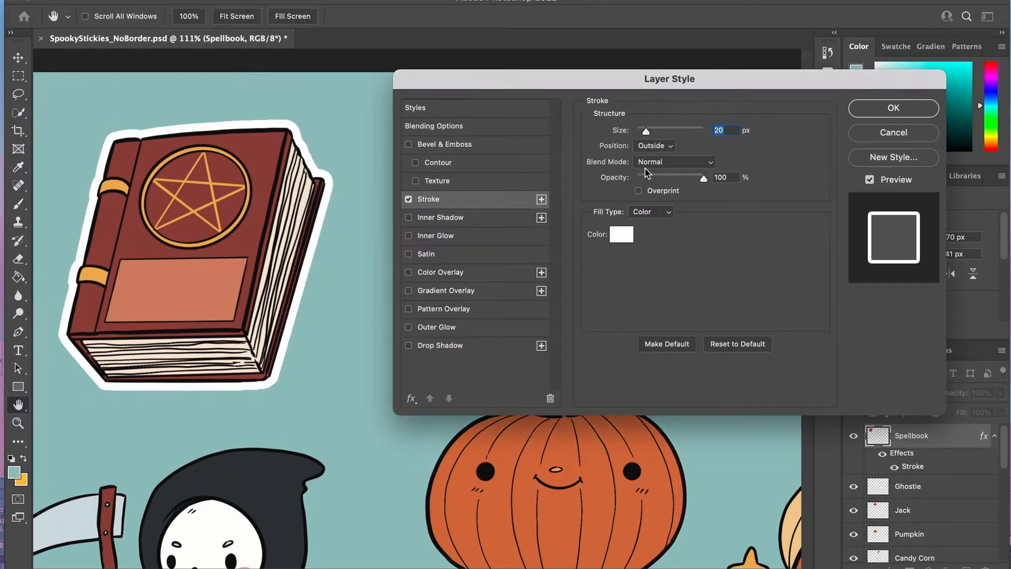
pyautogui.click(904, 111)
pyautogui.scroll(-1, 928, 468)
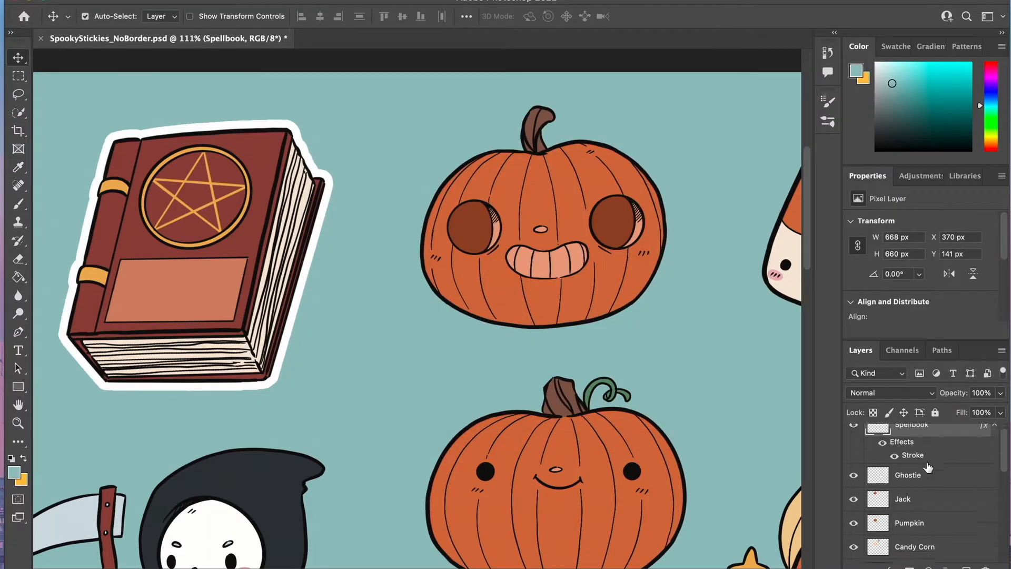
# - Move the small star up closer to the moon's inner curve and add a white stroke to the Cresent Moon layer
pyautogui.scroll(1, 938, 456)
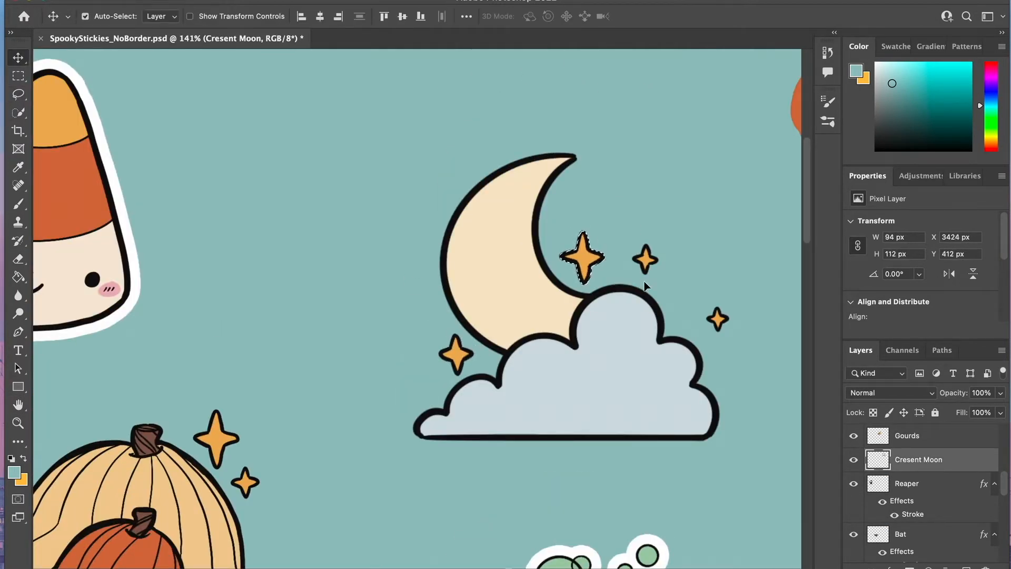
pyautogui.moveTo(649, 270); pyautogui.dragTo(572, 211)
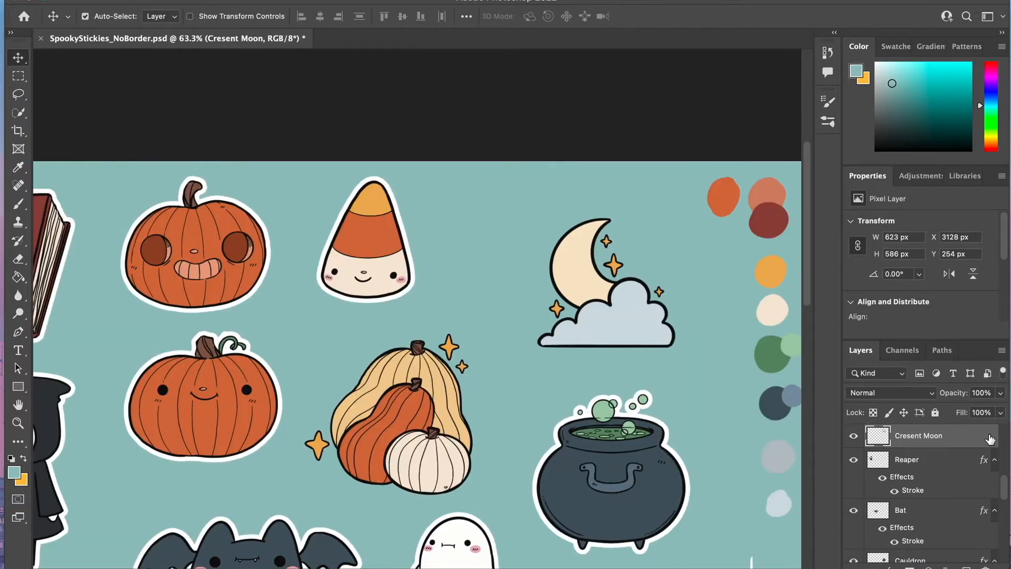
pyautogui.doubleClick(993, 437)
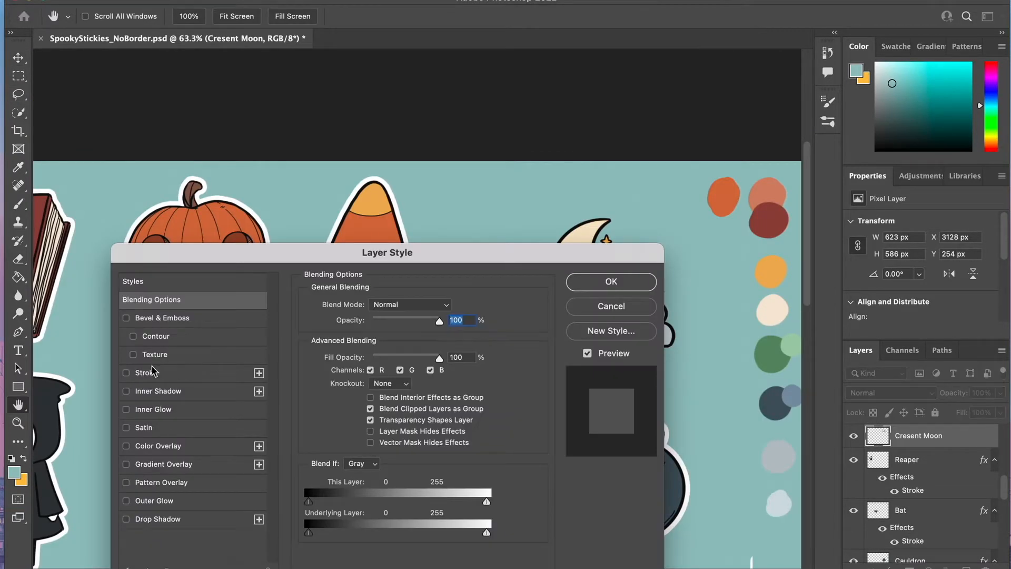
pyautogui.click(127, 375)
pyautogui.press('Return')
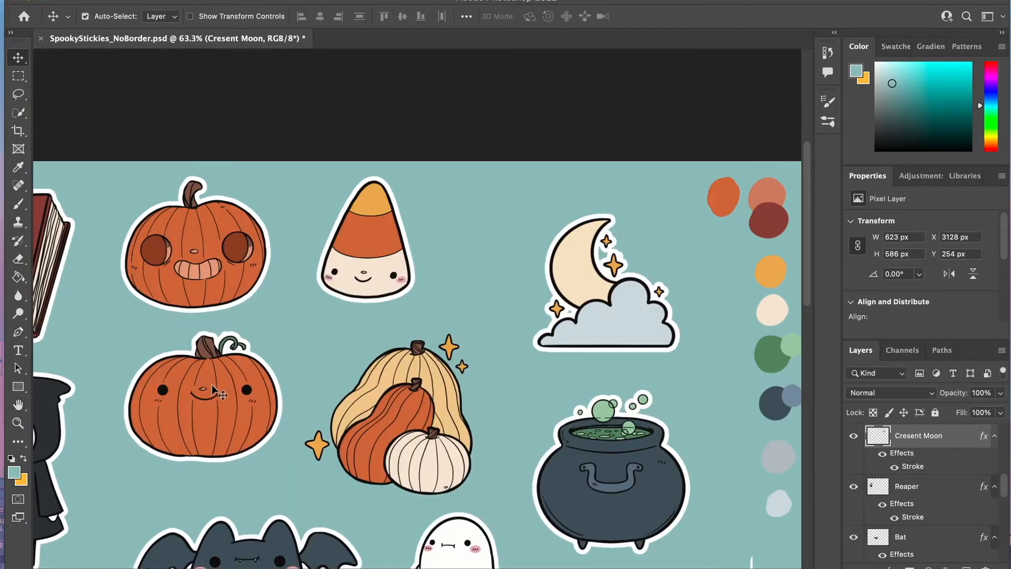
# - Add the same white stroke to the Gourds layer and inspect the borders around the gourds and moon
pyautogui.click(406, 397)
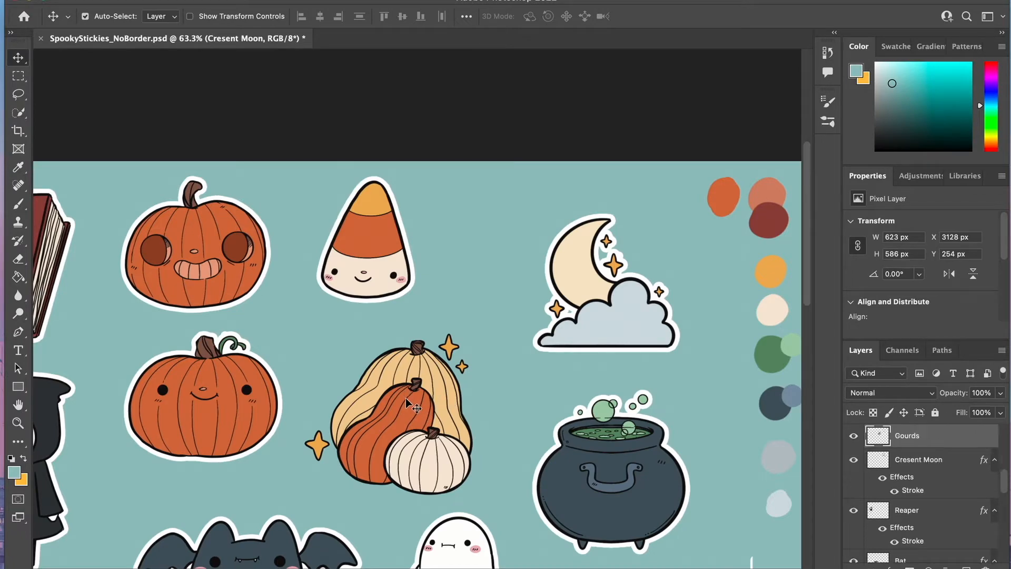
pyautogui.doubleClick(991, 440)
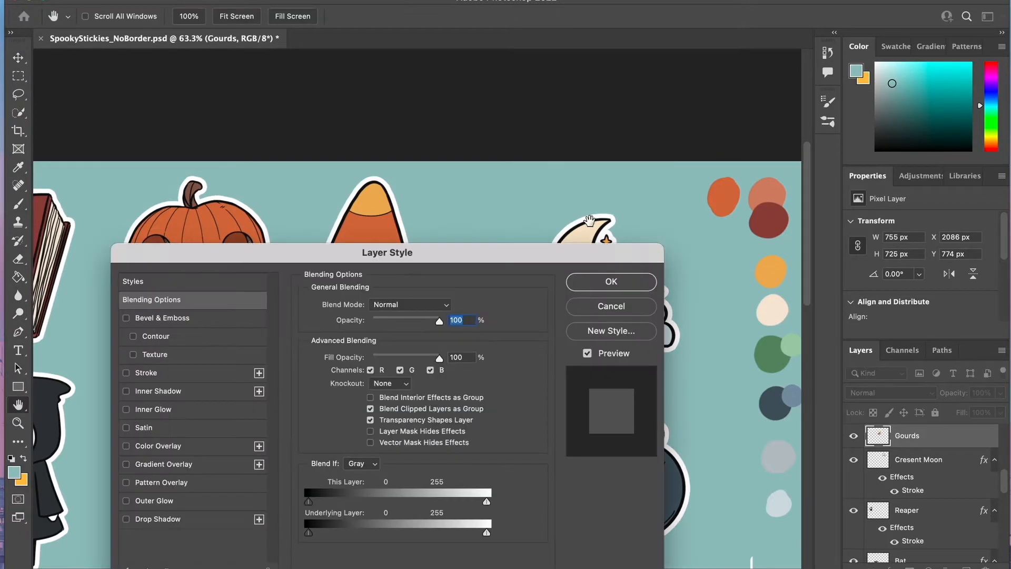
pyautogui.click(146, 373)
pyautogui.press('Return')
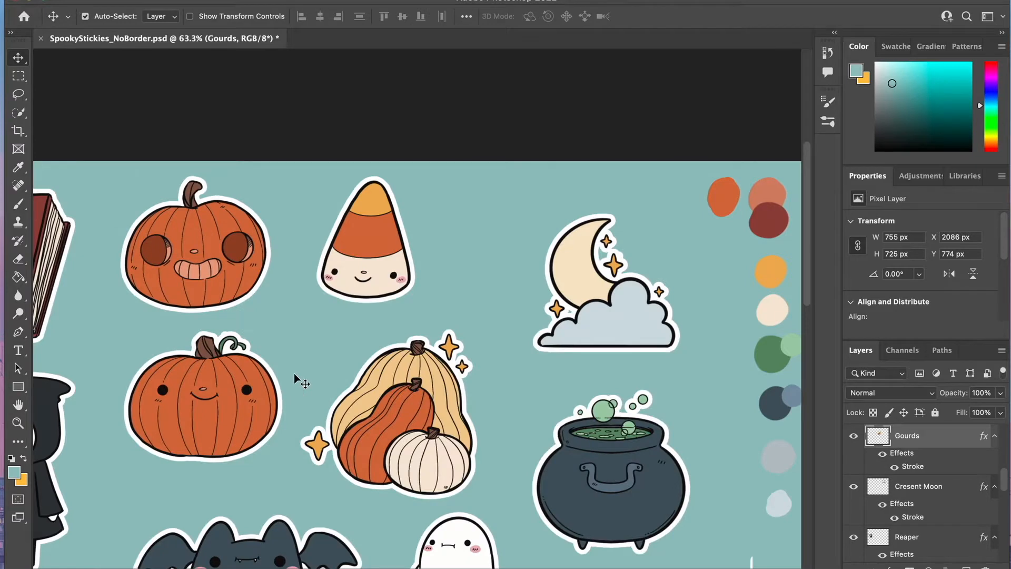
pyautogui.scroll(5, 356, 435)
pyautogui.scroll(3, 352, 430)
pyautogui.hscroll(5, 351, 430)
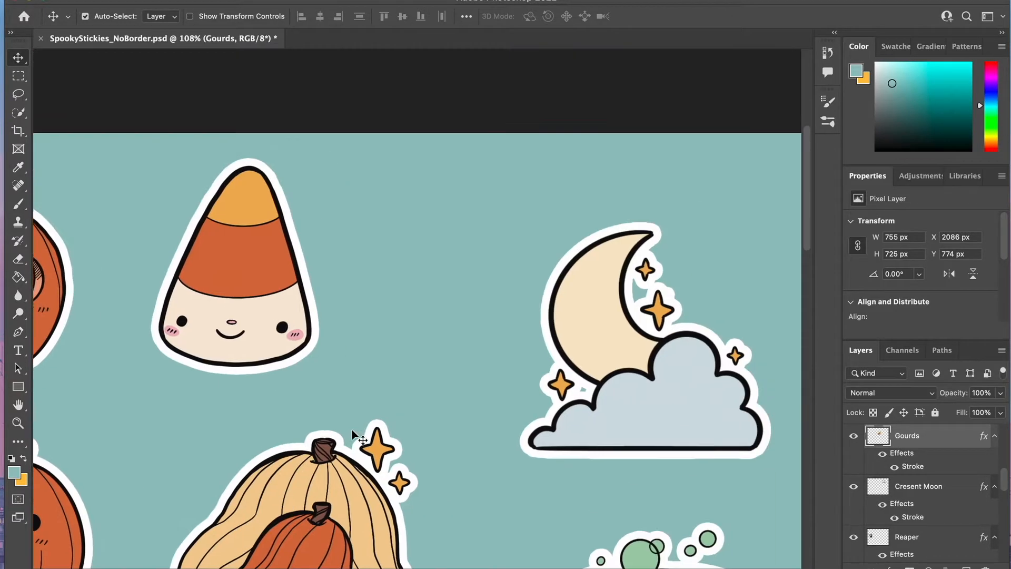
pyautogui.scroll(-3, 410, 416)
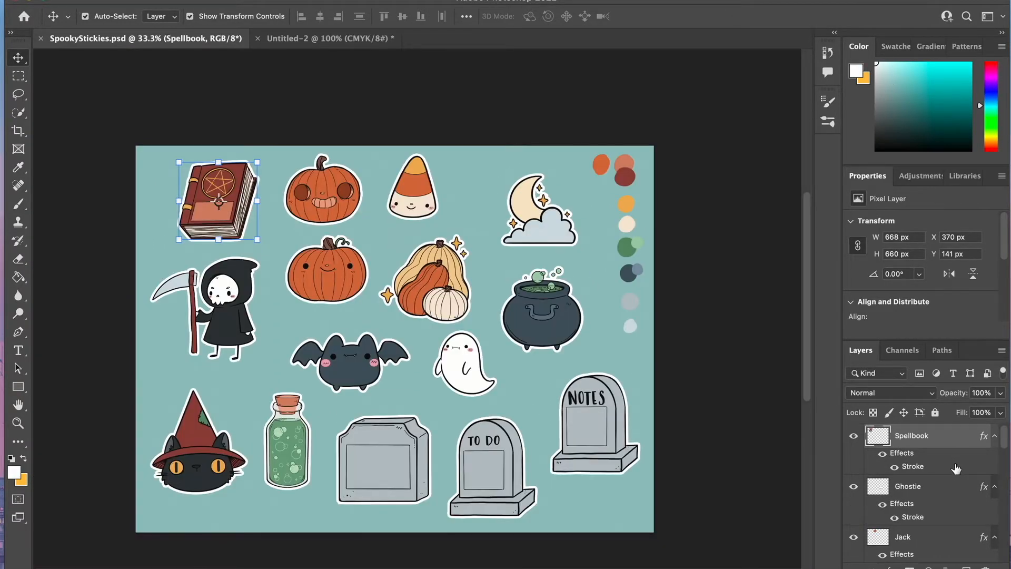
# - In SpookyStickies.psd, add a blank layer directly below Spellbook and merge the two to flatten its stroke into the artwork
pyautogui.click(947, 492)
pyautogui.click(966, 566)
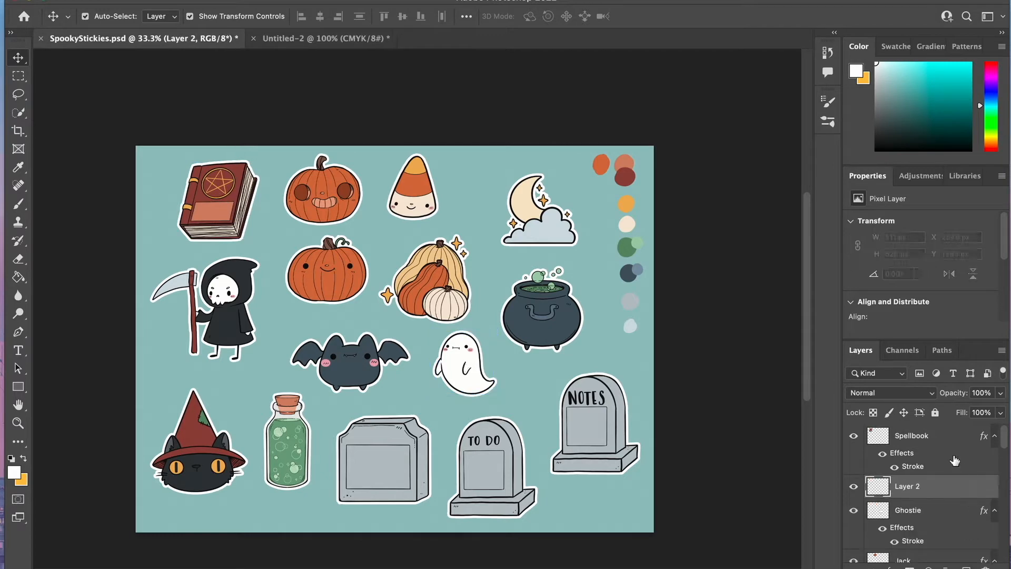
pyautogui.keyDown('shift'); pyautogui.click(939, 444); pyautogui.keyUp('shift')
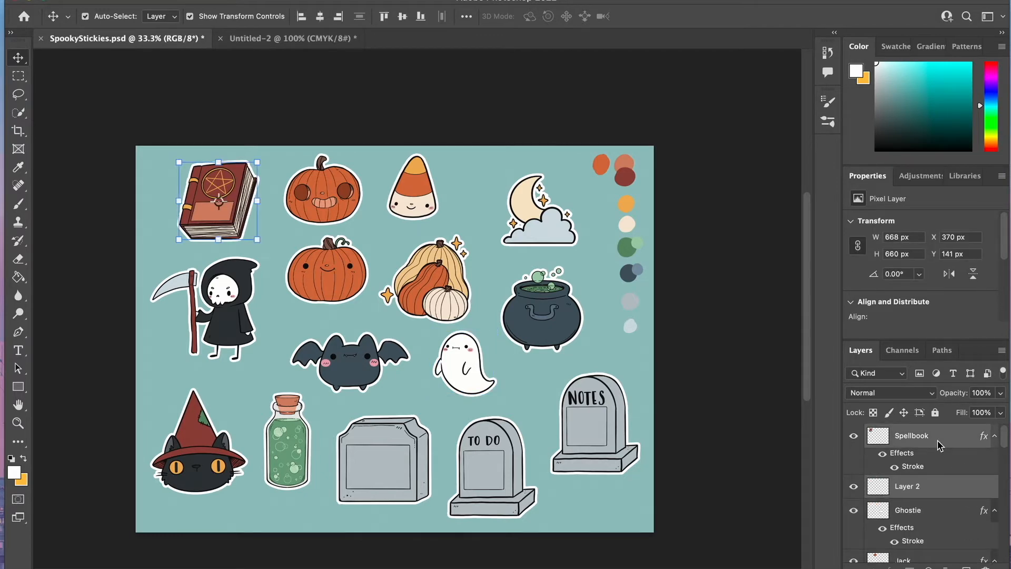
pyautogui.rightClick(940, 446)
pyautogui.scroll(-10, 843, 470)
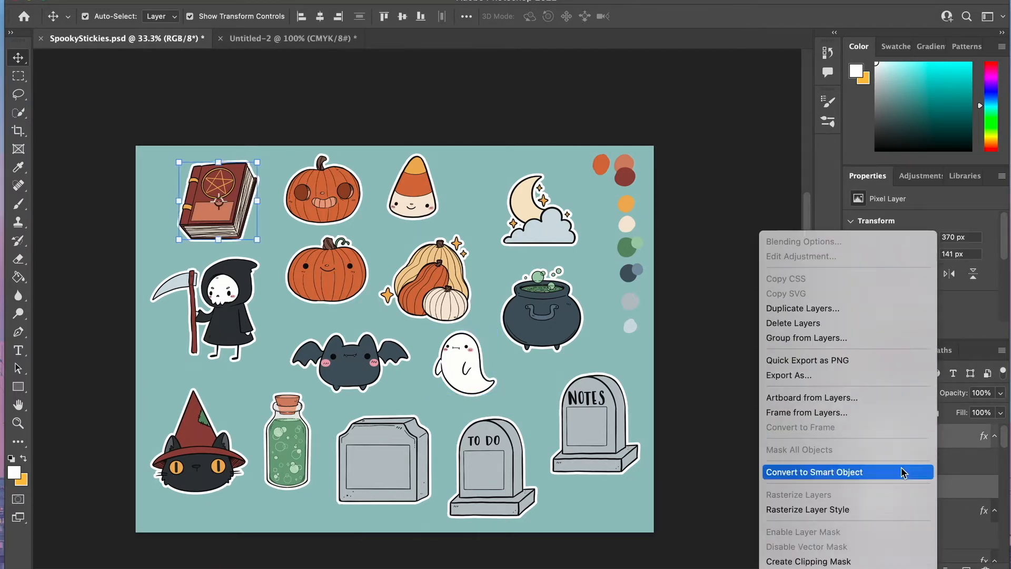
pyautogui.click(843, 483)
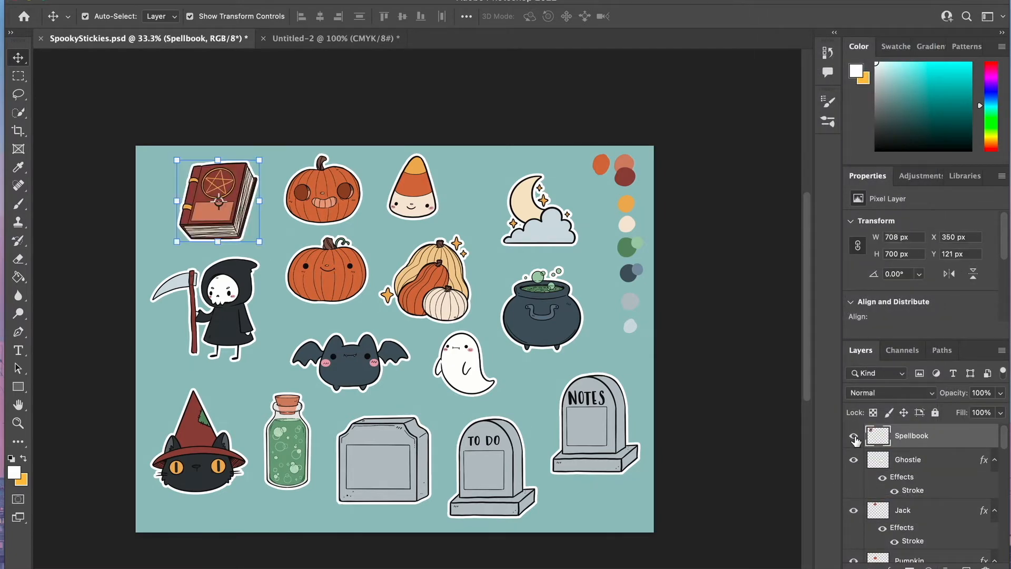
pyautogui.click(719, 281)
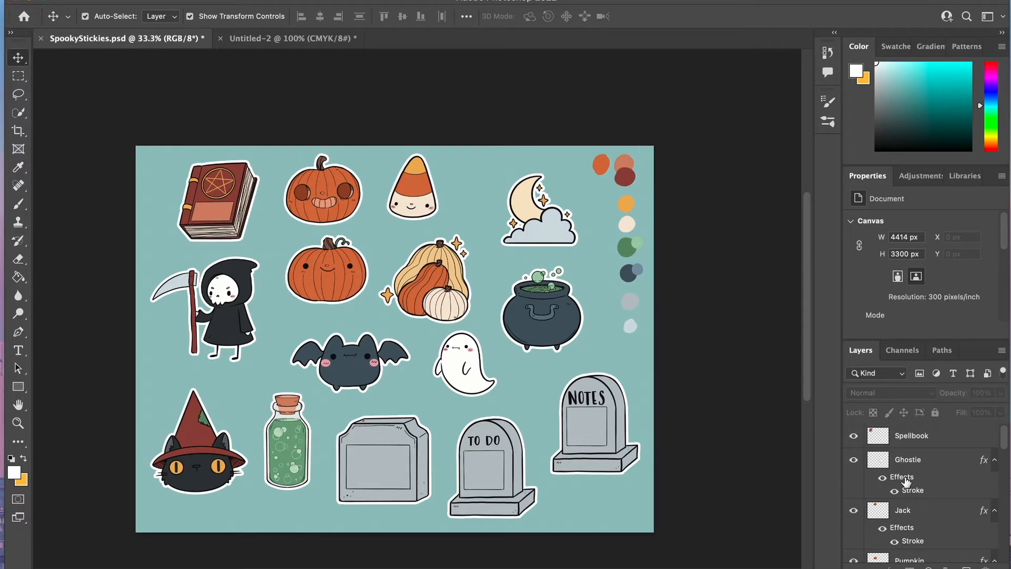
# - Merge Ghostie with a new blank layer below it, and toggle its visibility off and on to check the border
pyautogui.click(953, 517)
pyautogui.click(966, 566)
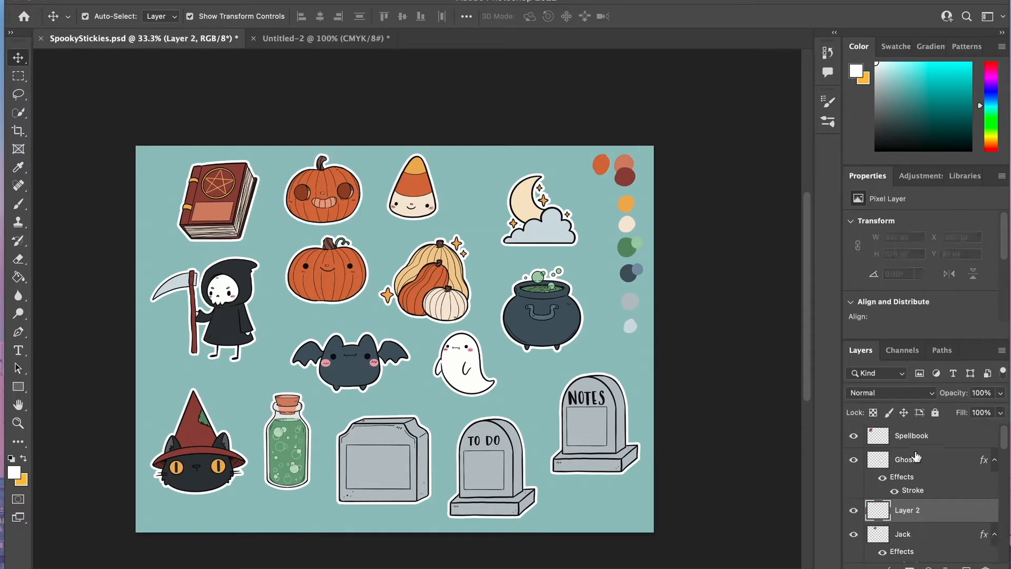
pyautogui.click(918, 462)
pyautogui.rightClick(918, 457)
pyautogui.scroll(-10, 824, 515)
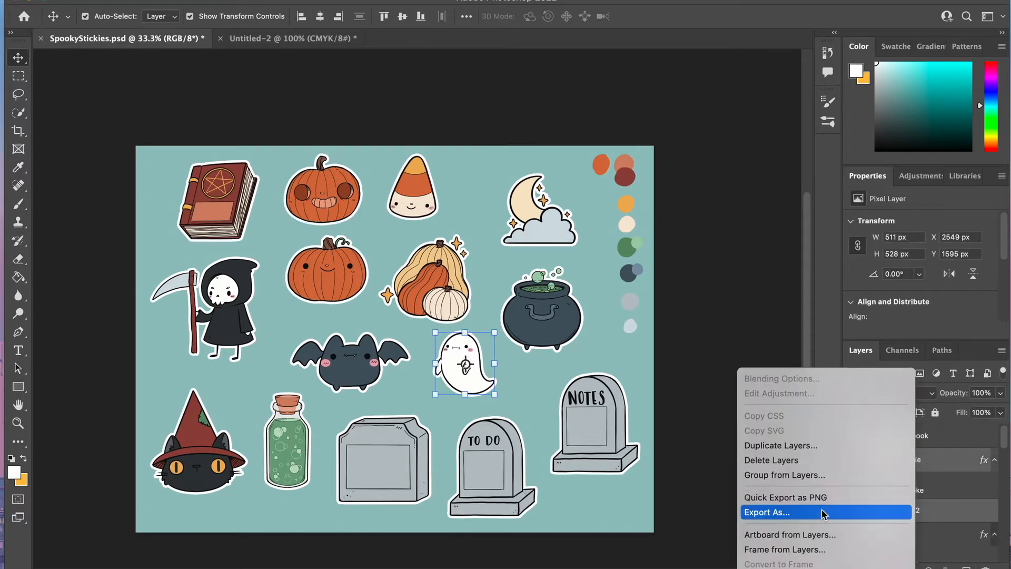
pyautogui.click(800, 378)
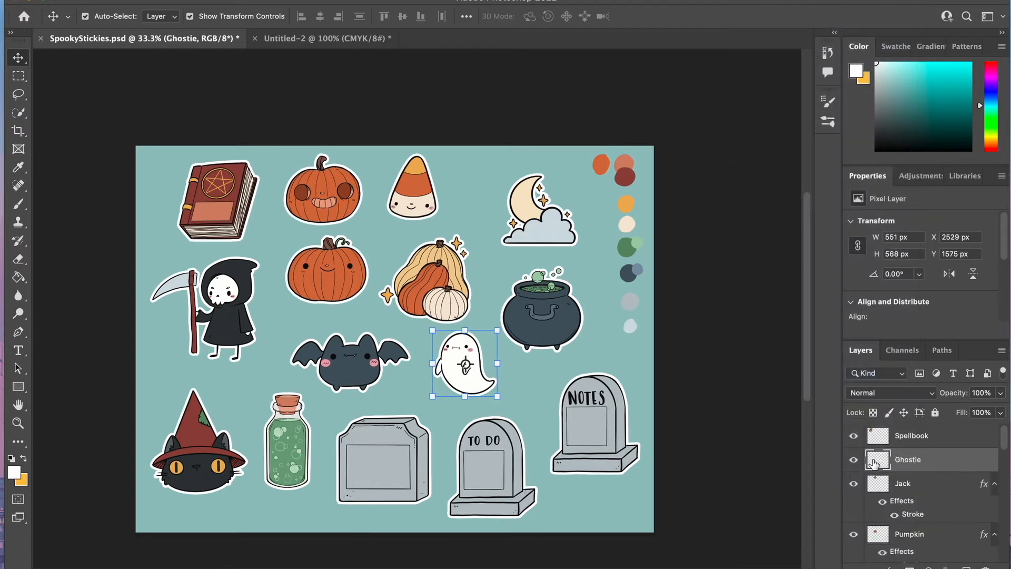
pyautogui.click(854, 460)
pyautogui.click(854, 460)
# - Add a blank layer directly below Jack and merge it with the Jack layer
pyautogui.click(947, 535)
pyautogui.click(966, 565)
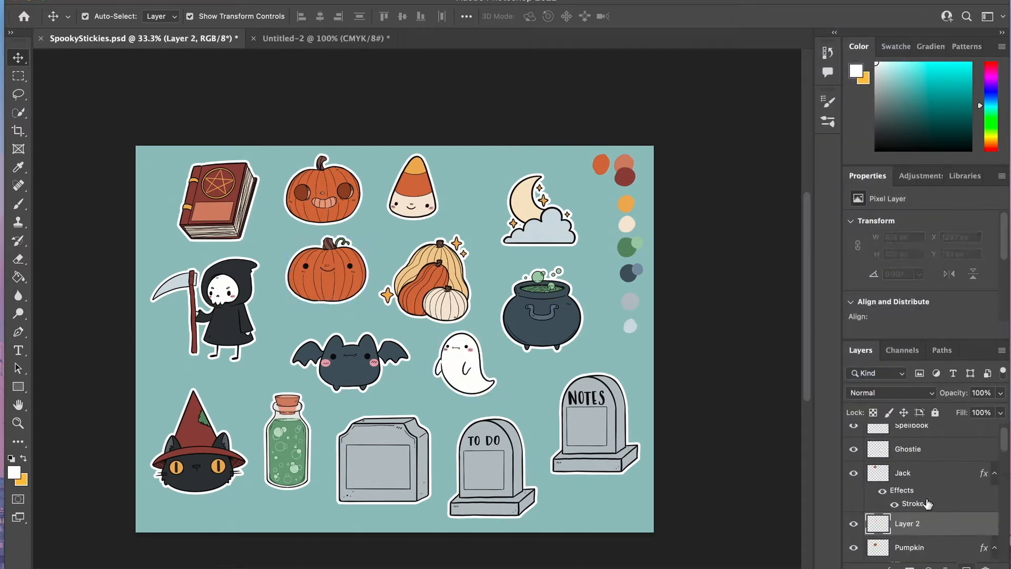
pyautogui.keyDown('shift'); pyautogui.click(919, 476); pyautogui.keyUp('shift')
pyautogui.rightClick(919, 476)
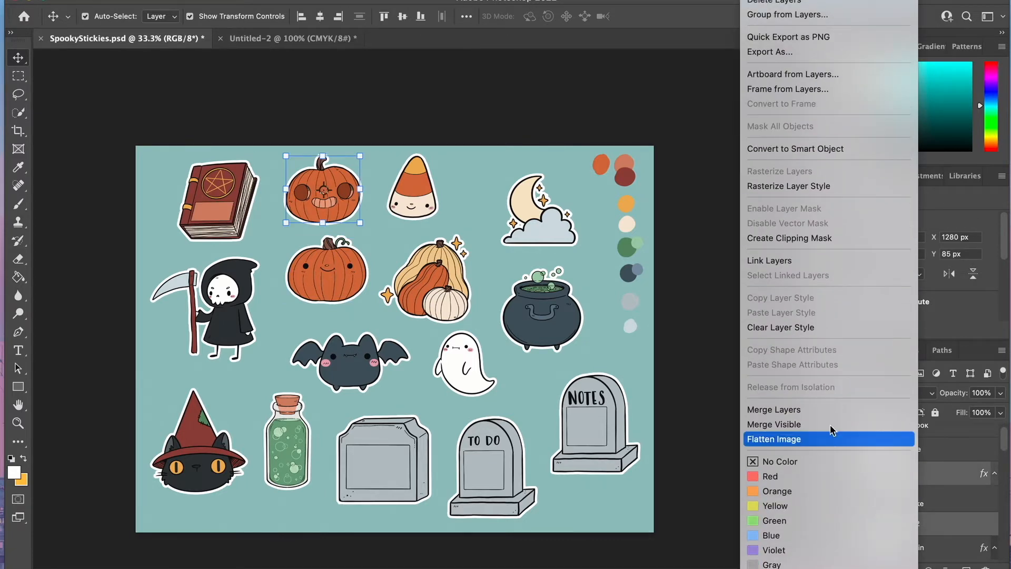
pyautogui.click(830, 410)
# - Add a blank layer between Pumpkin and Candy Corn and merge it with the Pumpkin layer
pyautogui.click(945, 501)
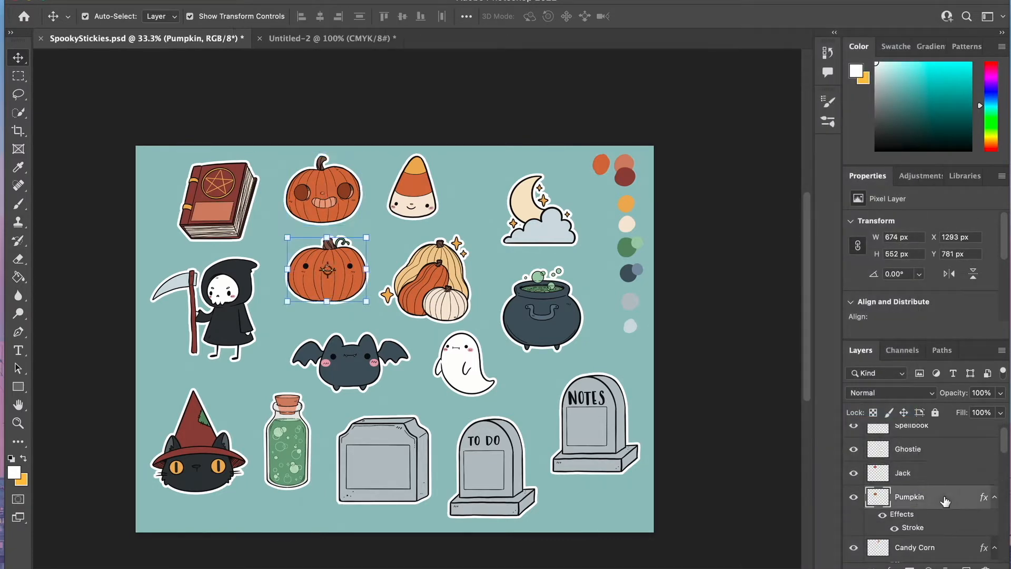
pyautogui.click(946, 548)
pyautogui.click(967, 567)
pyautogui.keyDown('shift'); pyautogui.click(919, 475); pyautogui.keyUp('shift')
pyautogui.rightClick(919, 476)
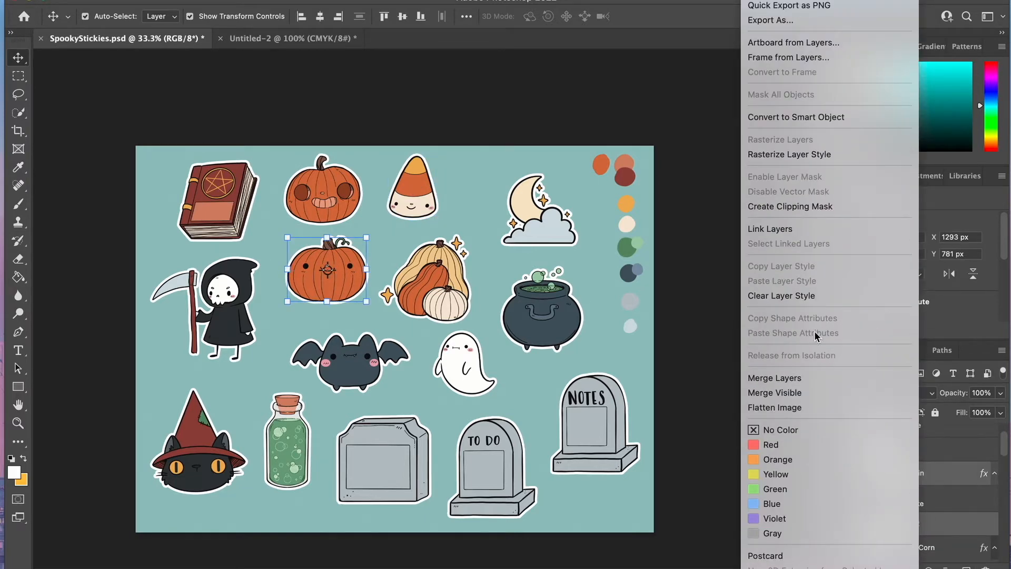
pyautogui.click(803, 378)
# - Add a blank layer between Candy Corn and Gourds and merge it with the Candy Corn layer
pyautogui.scroll(-2, 912, 476)
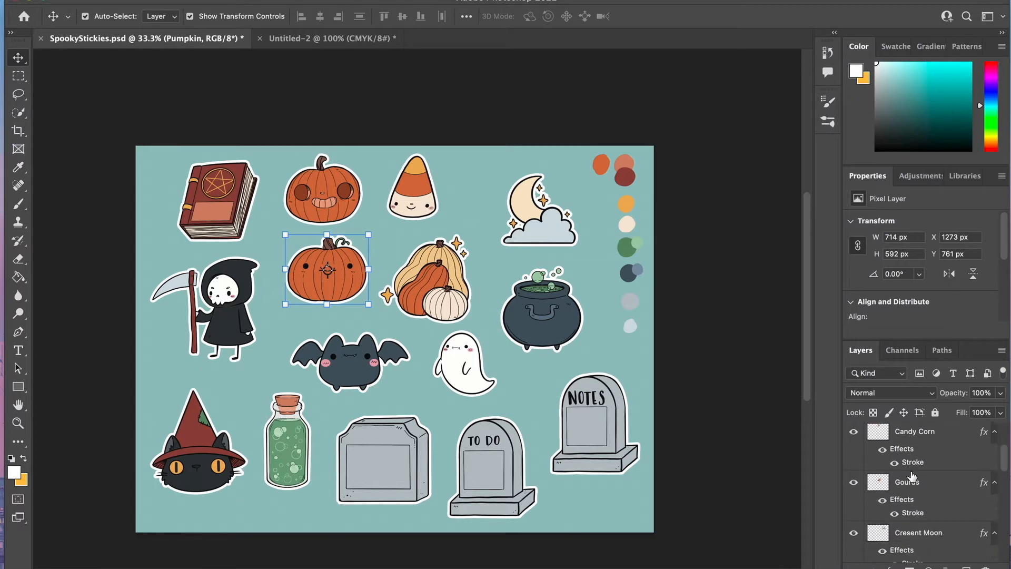
pyautogui.click(941, 487)
pyautogui.hotkey('ctrl', 'shift', 'alt', 'n')
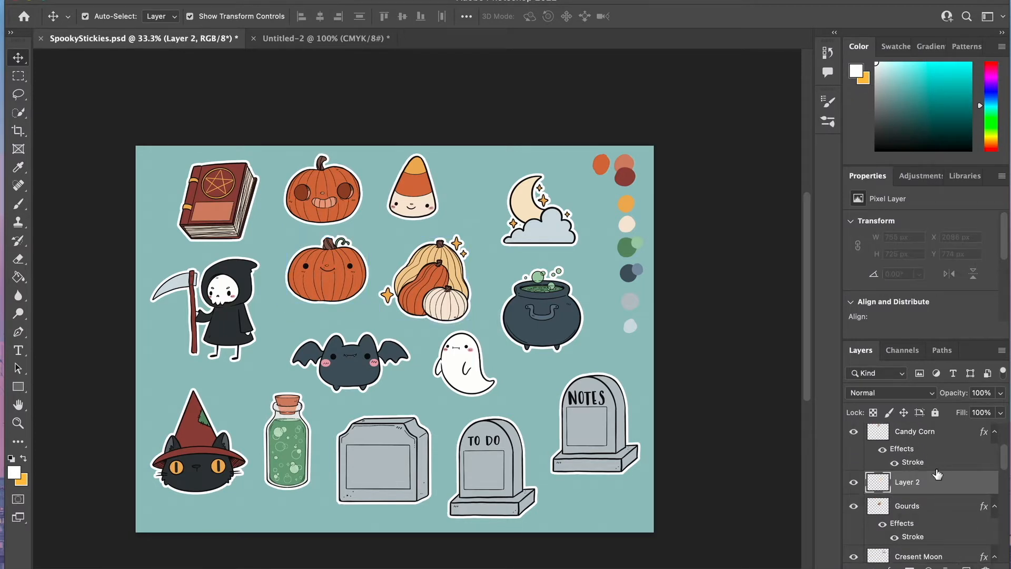
pyautogui.keyDown('shift'); pyautogui.click(935, 439); pyautogui.keyUp('shift')
pyautogui.rightClick(935, 439)
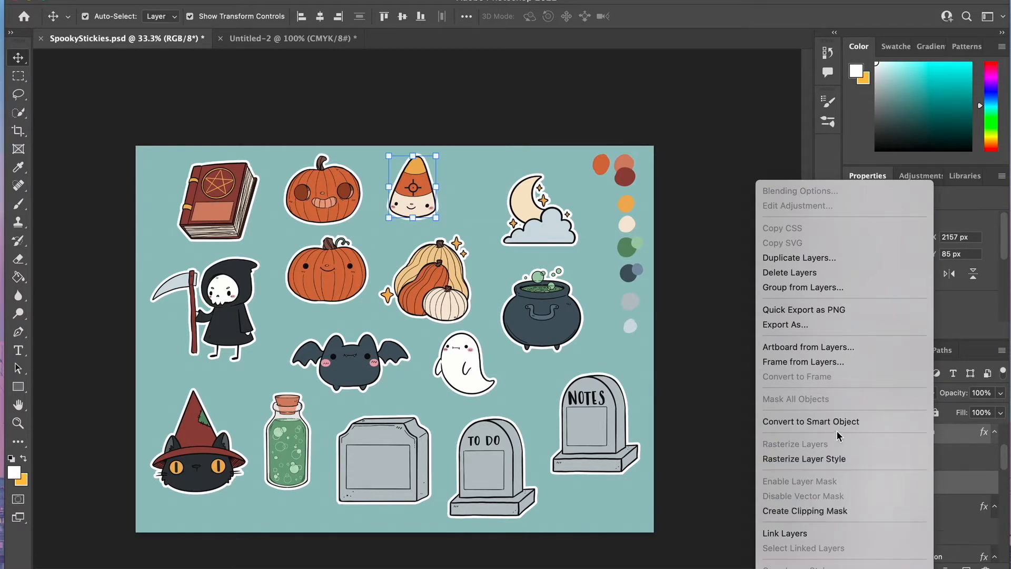
pyautogui.scroll(-4, 821, 537)
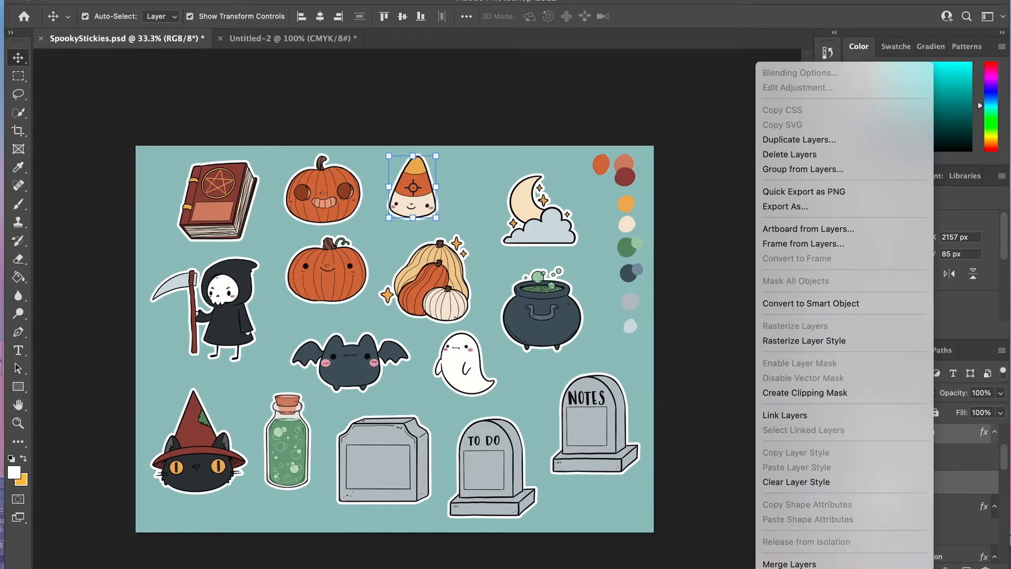
pyautogui.scroll(-2, 820, 545)
pyautogui.click(810, 489)
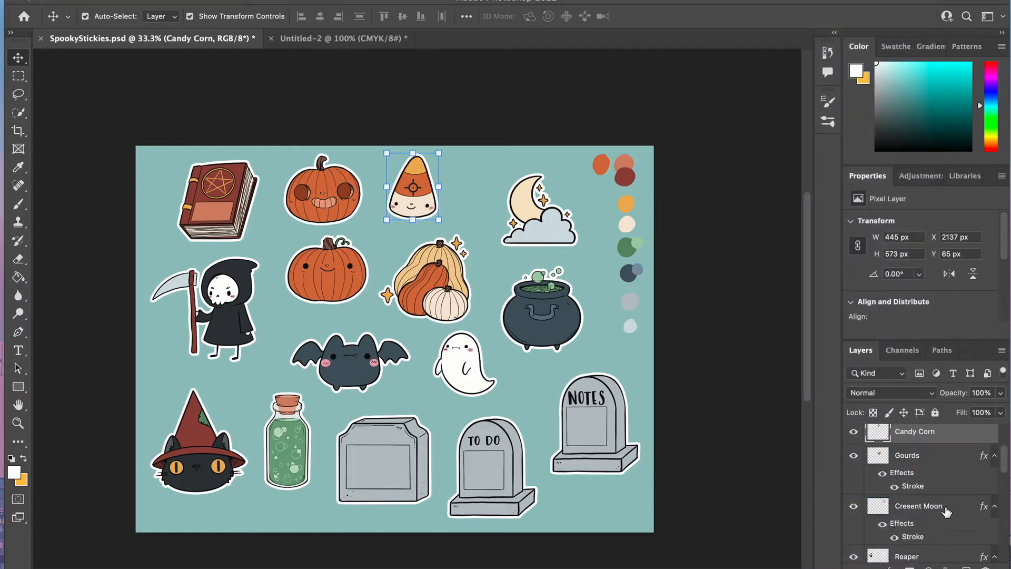
# - Add a blank layer between Gourds and Cresent Moon and merge it with the Gourds layer
pyautogui.click(935, 507)
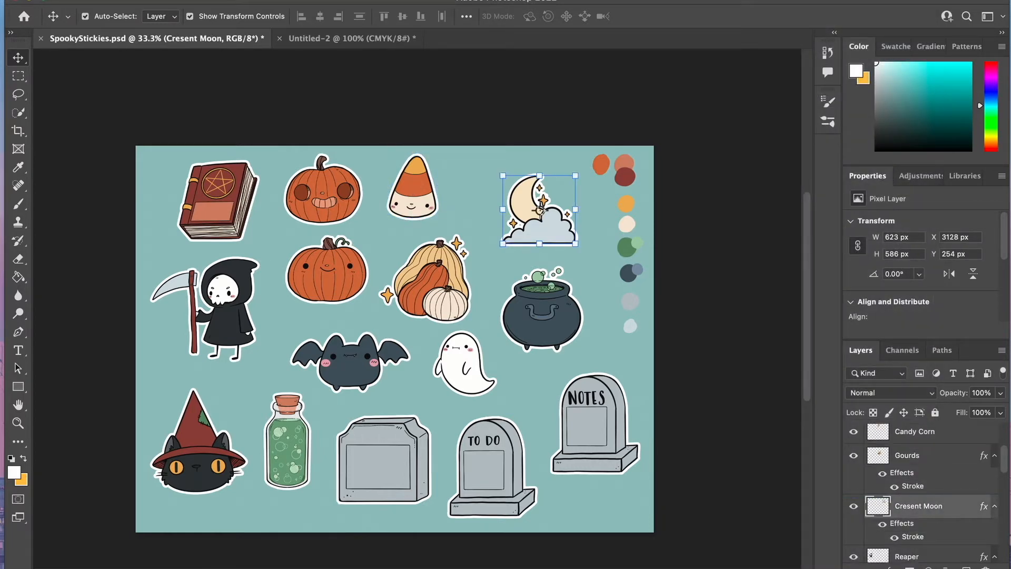
pyautogui.click(966, 567)
pyautogui.keyDown('shift'); pyautogui.click(922, 457); pyautogui.keyUp('shift')
pyautogui.rightClick(922, 456)
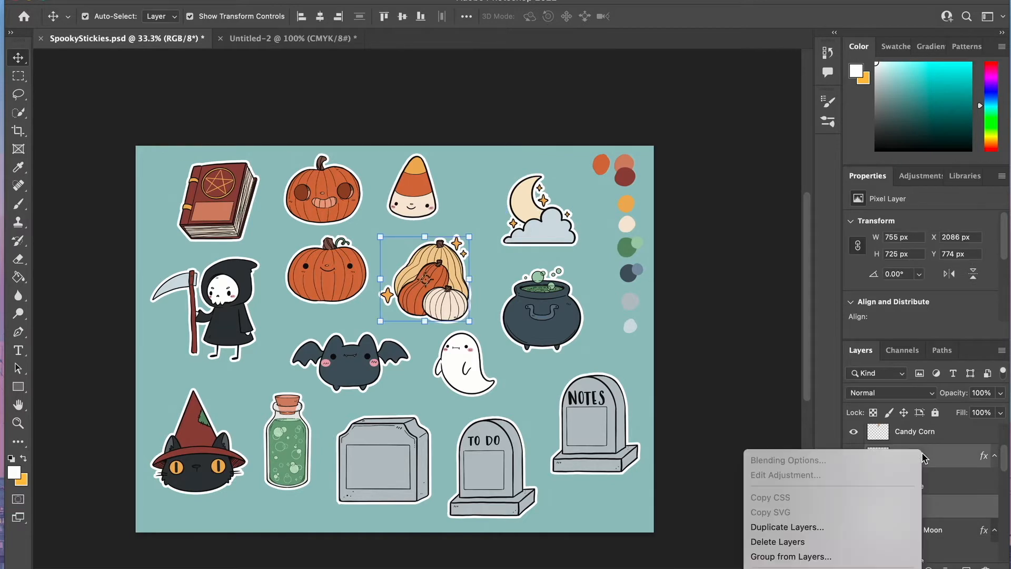
pyautogui.scroll(-6, 849, 491)
pyautogui.scroll(-5, 849, 492)
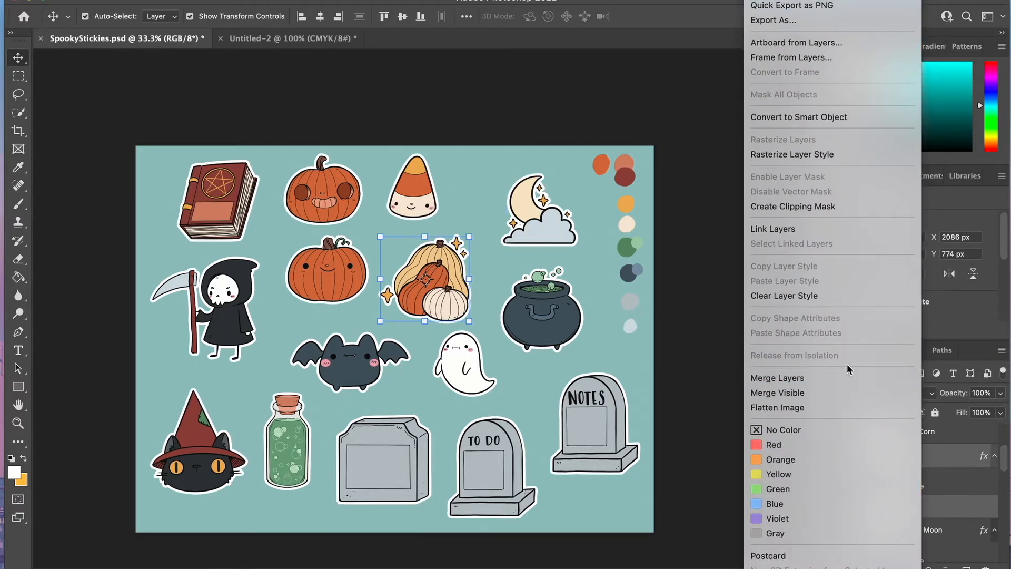
pyautogui.click(848, 378)
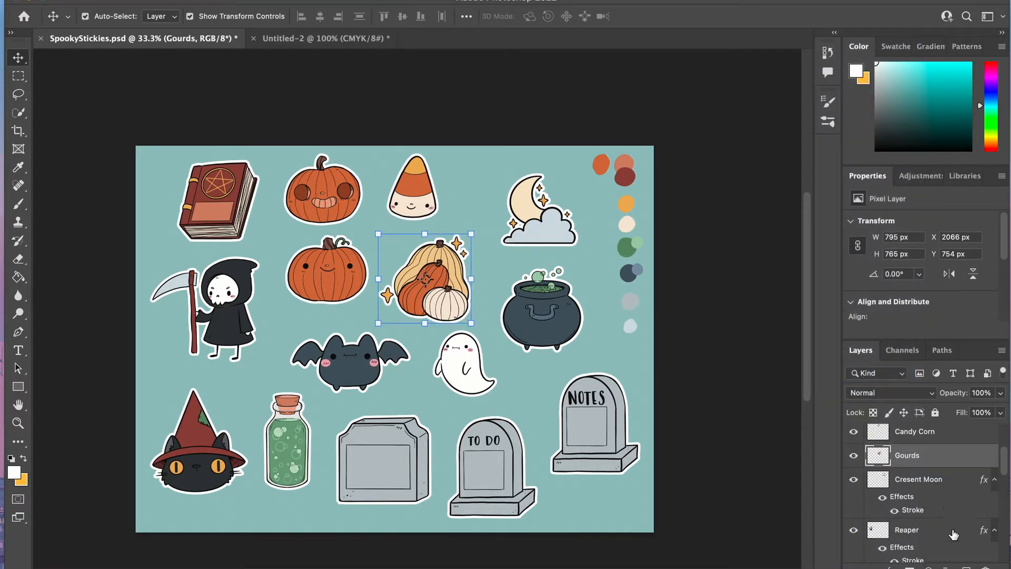
# - Add a blank layer between Cresent Moon and Reaper and merge it with the Cresent Moon layer
pyautogui.click(954, 529)
pyautogui.click(966, 568)
pyautogui.keyDown('shift'); pyautogui.click(920, 475); pyautogui.keyUp('shift')
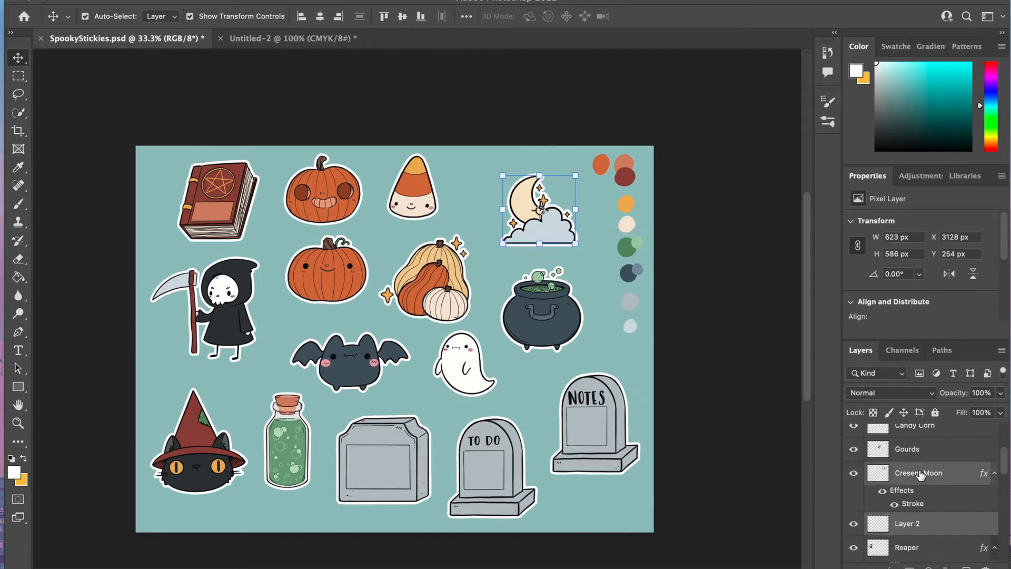
pyautogui.rightClick(920, 474)
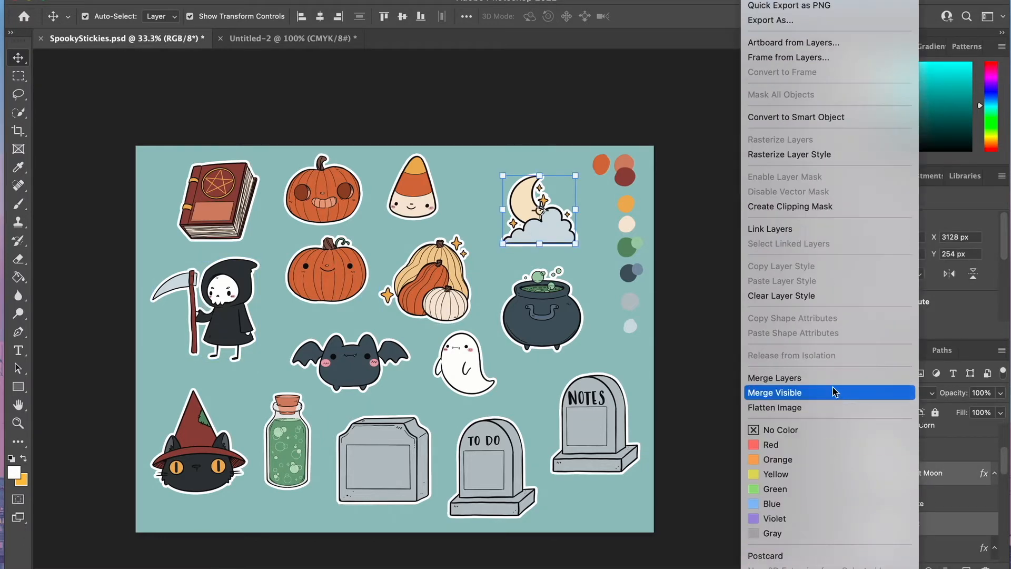
pyautogui.click(835, 375)
# - Undo the merge of the Cresent Moon layer and inspect the moon sticker up close
pyautogui.click(939, 552)
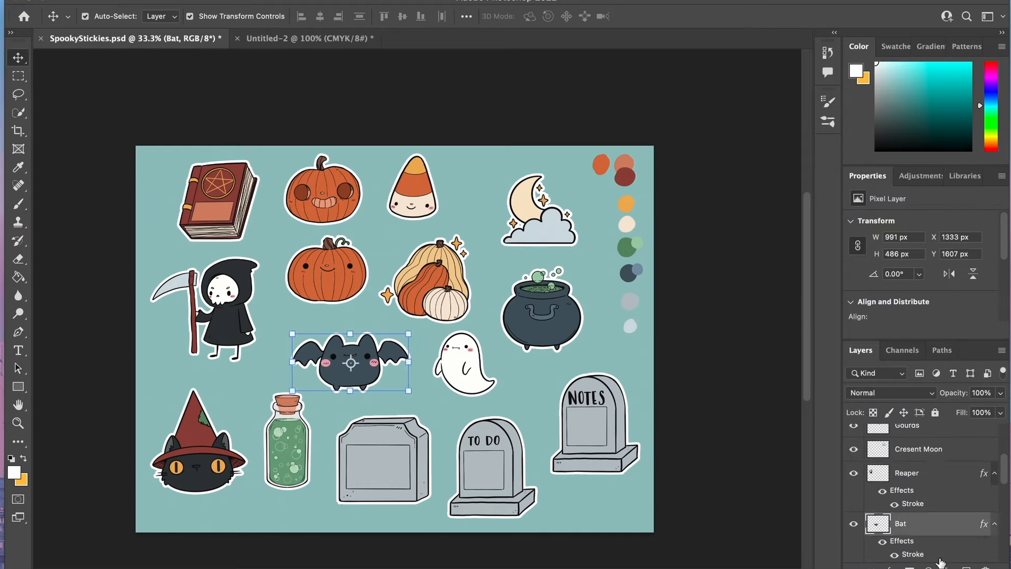
pyautogui.press('super+z')
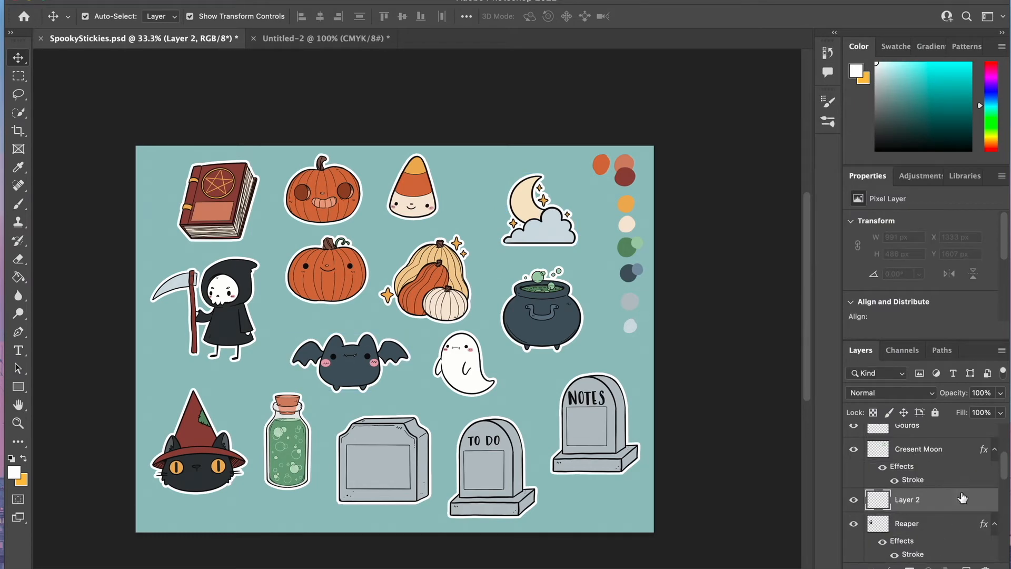
pyautogui.scroll(5, 562, 316)
pyautogui.scroll(5, 561, 315)
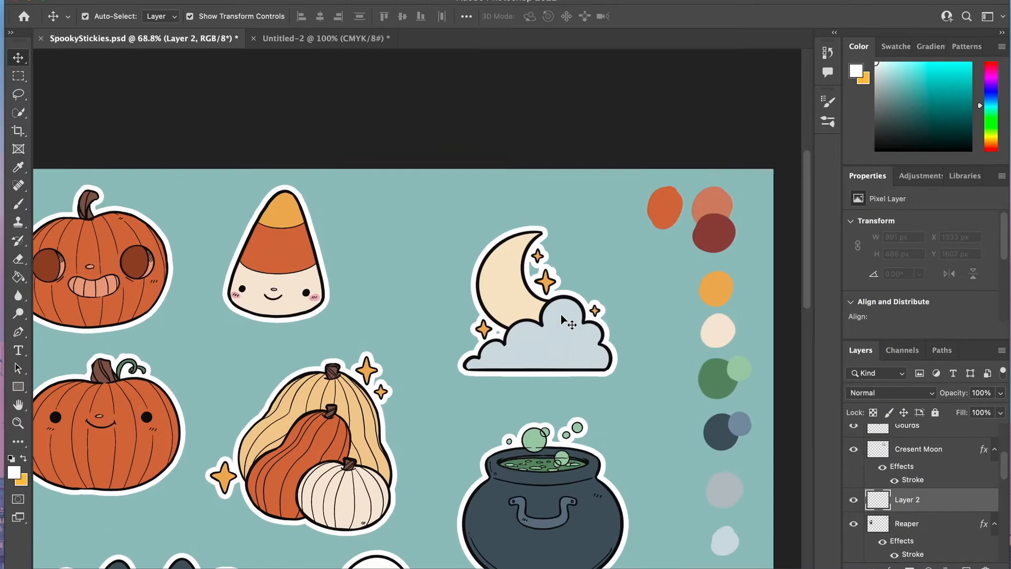
# - Toggle the Cresent Moon layer's stroke effect off and on to check the white border around the moon sticker
pyautogui.scroll(3, 561, 314)
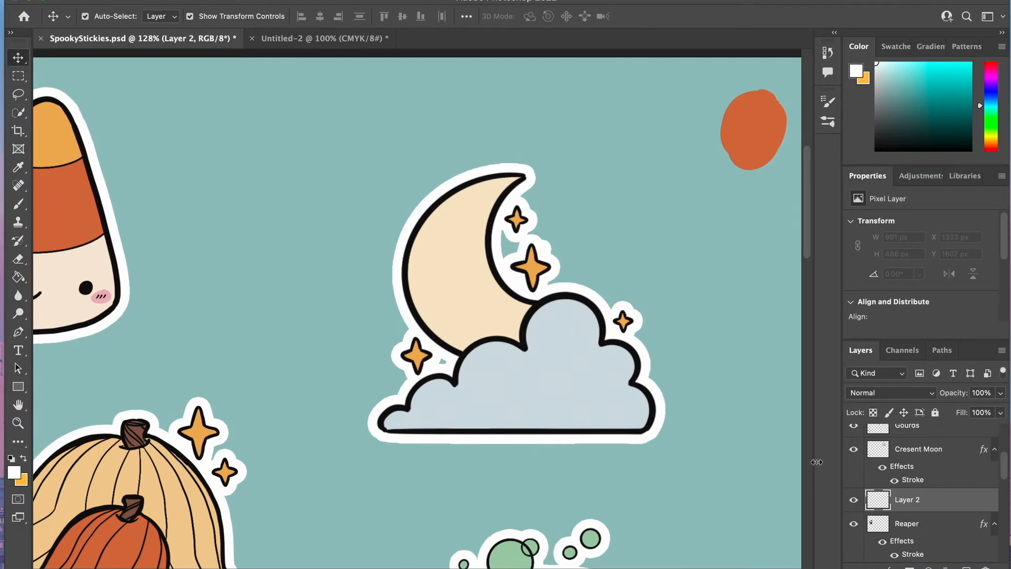
pyautogui.click(895, 480)
pyautogui.click(896, 481)
pyautogui.click(895, 481)
pyautogui.click(895, 481)
# - Paint over the gaps in the moon sticker's border on Layer 2 with a white 30 px Hard Round brush
pyautogui.press('b')
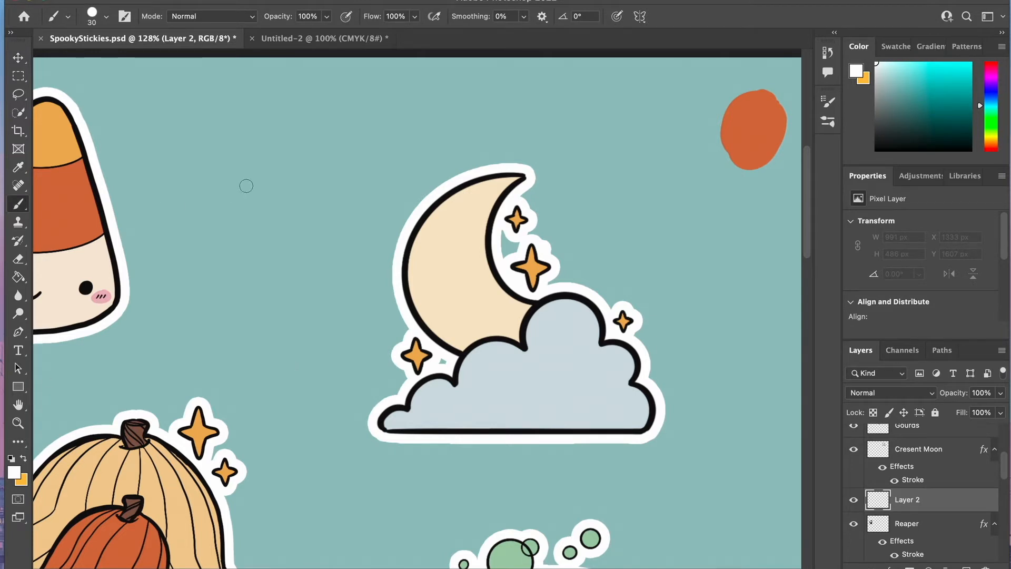
pyautogui.rightClick(18, 206)
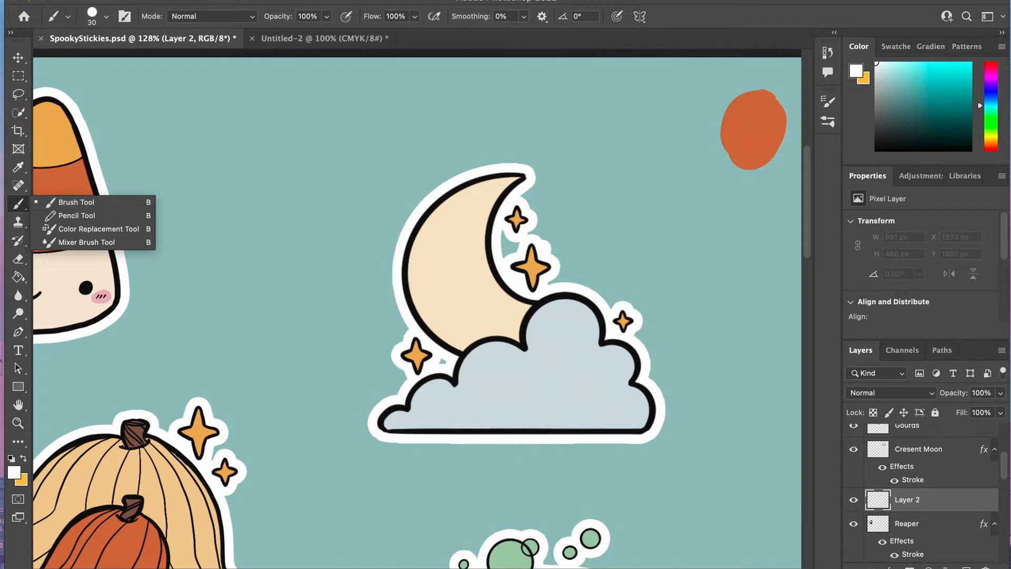
pyautogui.click(106, 16)
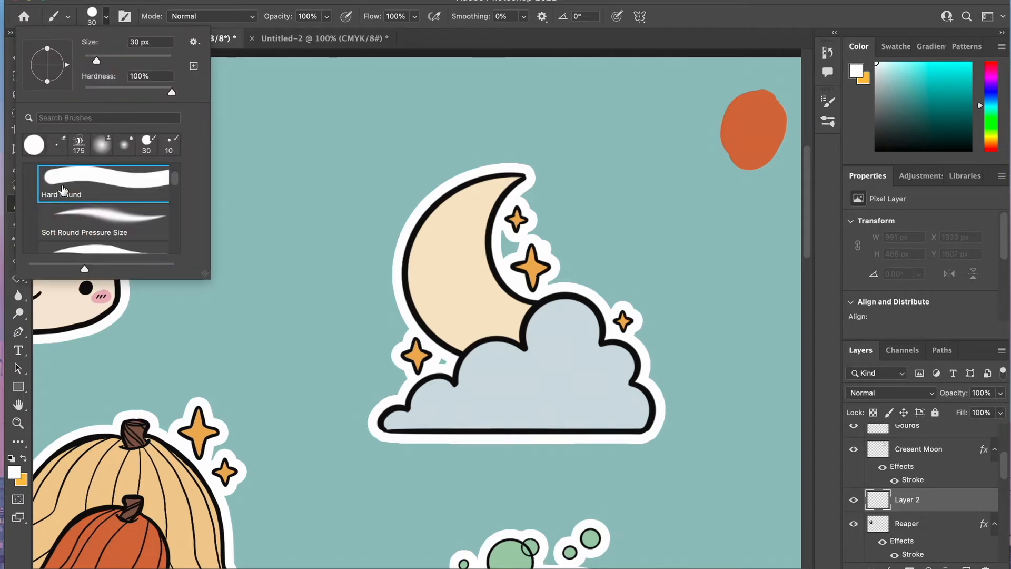
pyautogui.click(105, 19)
pyautogui.click(18, 472)
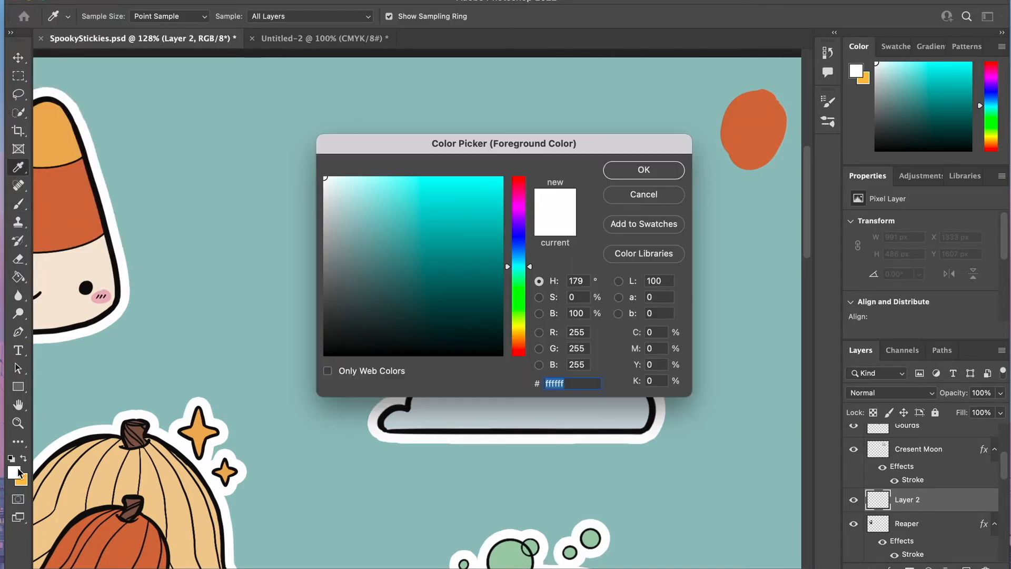
pyautogui.click(643, 170)
pyautogui.moveTo(501, 236); pyautogui.dragTo(502, 259)
pyautogui.moveTo(448, 362); pyautogui.dragTo(445, 363)
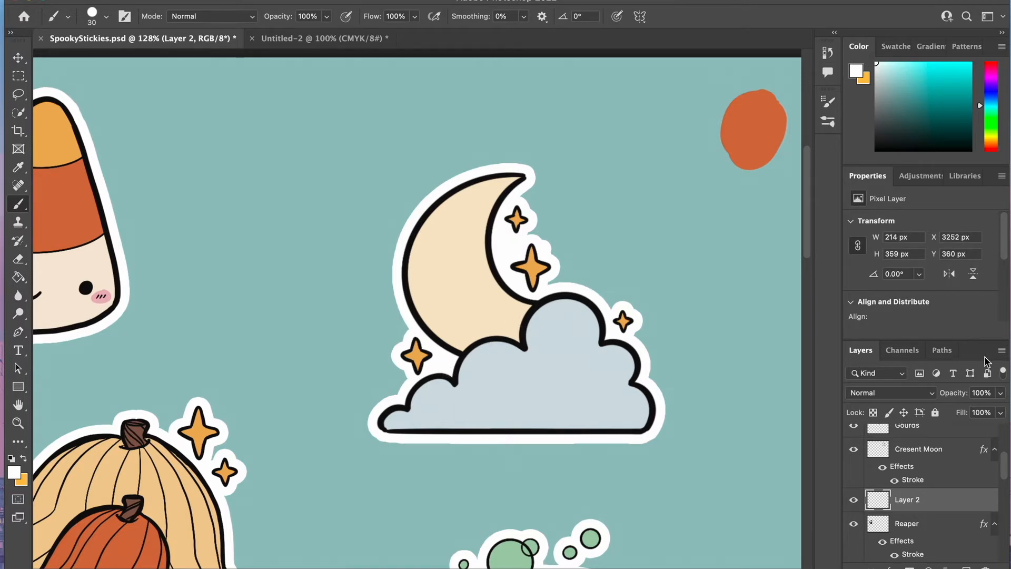
# - Merge the painted Layer 2 with the Cresent Moon layer
pyautogui.keyDown('shift'); pyautogui.click(954, 451); pyautogui.keyUp('shift')
pyautogui.rightClick(952, 453)
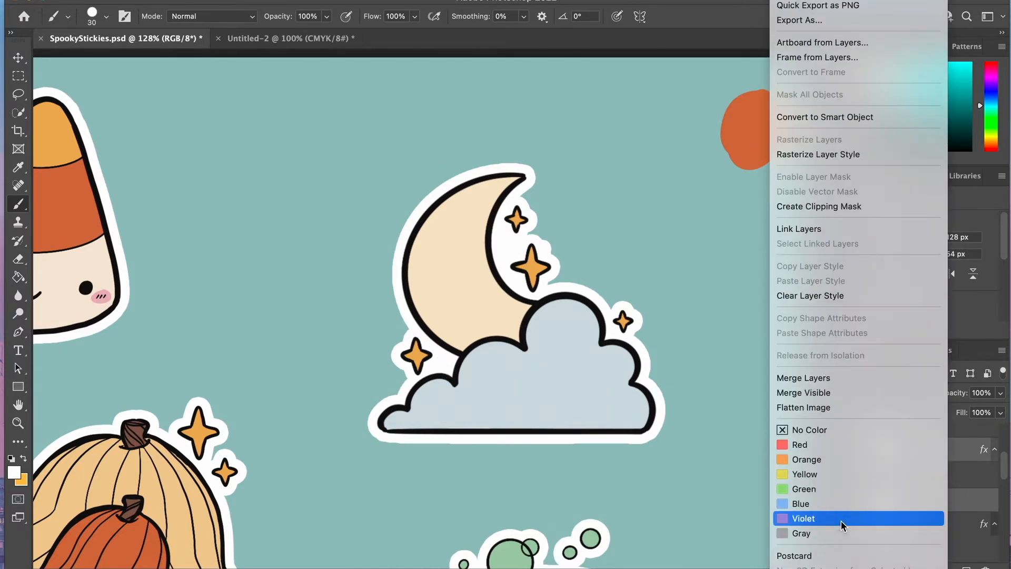
pyautogui.click(811, 378)
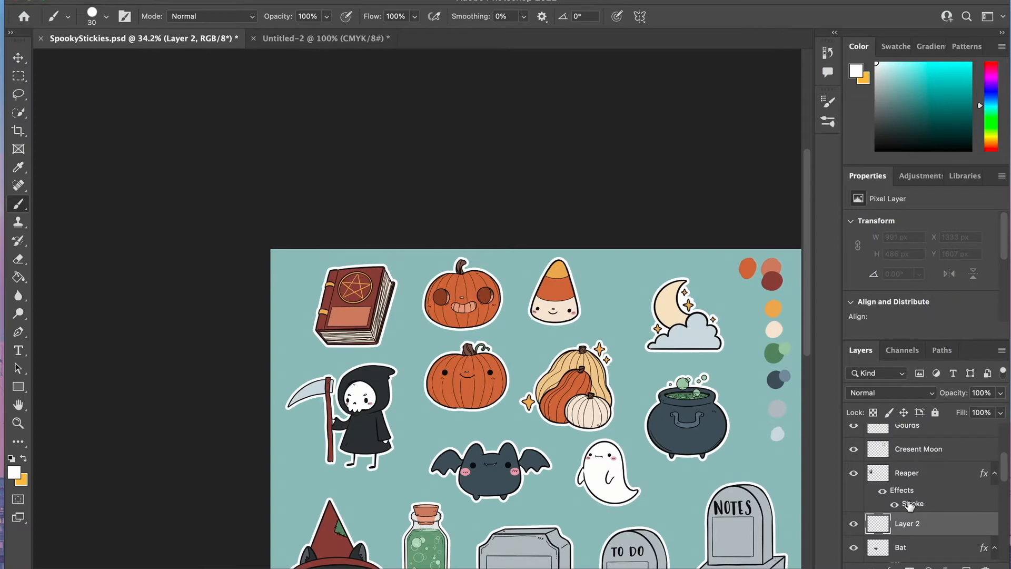
# - Fill the gaps between the reaper's scythe and body with white brush strokes on the blank layer below Reaper
pyautogui.scroll(-1, 911, 504)
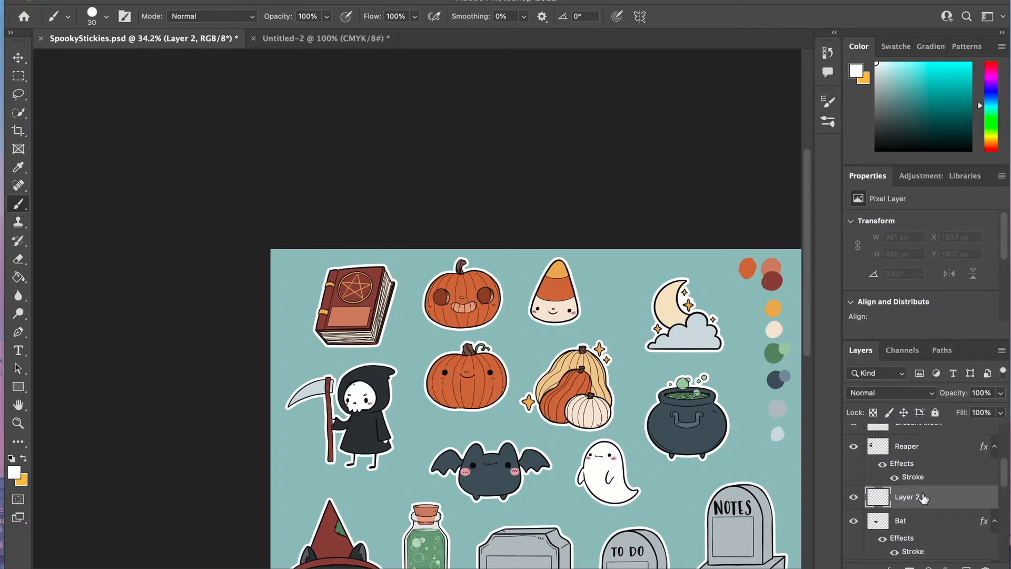
pyautogui.scroll(8, 357, 494)
pyautogui.scroll(4, 353, 413)
pyautogui.moveTo(280, 332)
pyautogui.mouseDown()
pyautogui.moveTo(270, 305)
pyautogui.moveTo(318, 345)
pyautogui.mouseUp()
pyautogui.moveTo(273, 464); pyautogui.dragTo(284, 454)
pyautogui.moveTo(286, 450)
pyautogui.mouseDown()
pyautogui.moveTo(277, 417)
pyautogui.moveTo(293, 408)
pyautogui.mouseUp()
pyautogui.moveTo(271, 218); pyautogui.dragTo(272, 233)
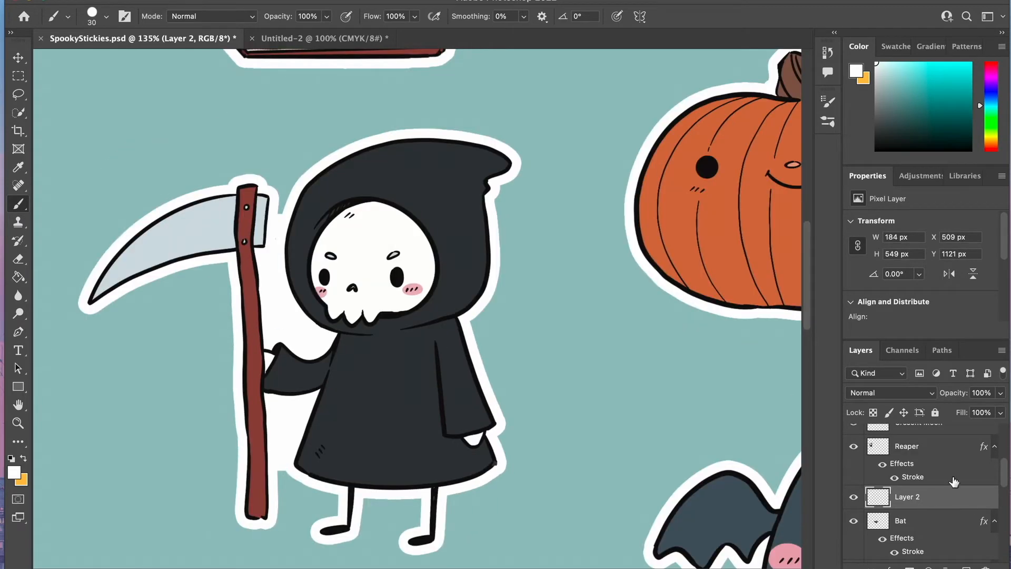
# - Merge the white-painted layer with the Reaper layer
pyautogui.keyDown('shift'); pyautogui.click(925, 448); pyautogui.keyUp('shift')
pyautogui.rightClick(926, 448)
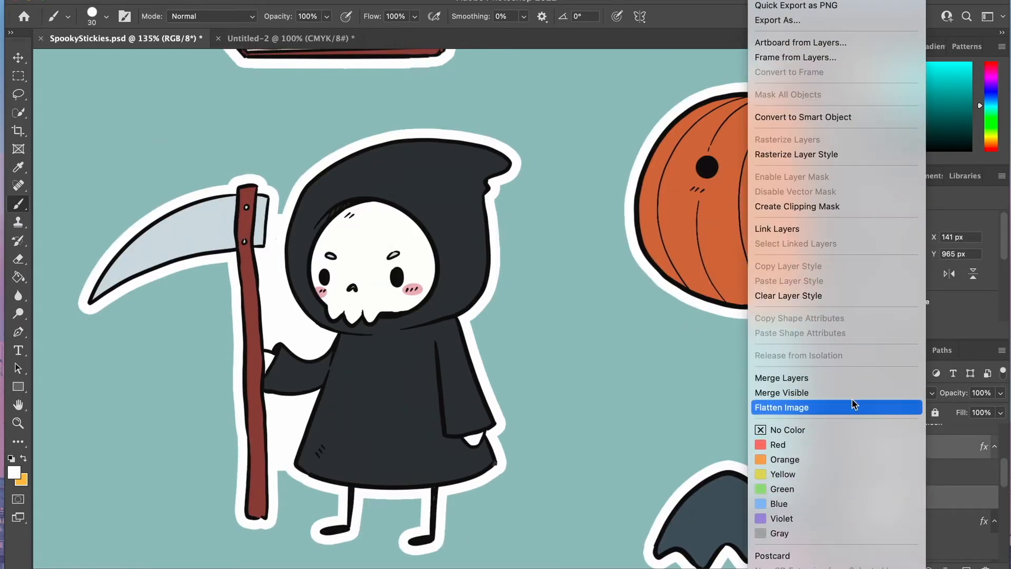
pyautogui.click(842, 377)
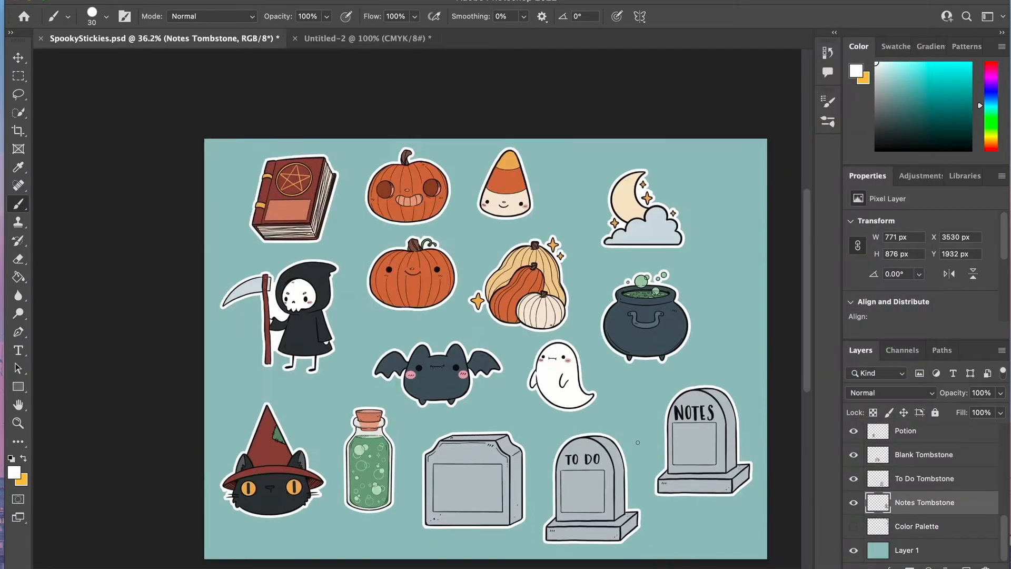
# - Select all sticker layers from Notes Tombstone up to Spellbook and clear the selection
pyautogui.scroll(-3, 474, 263)
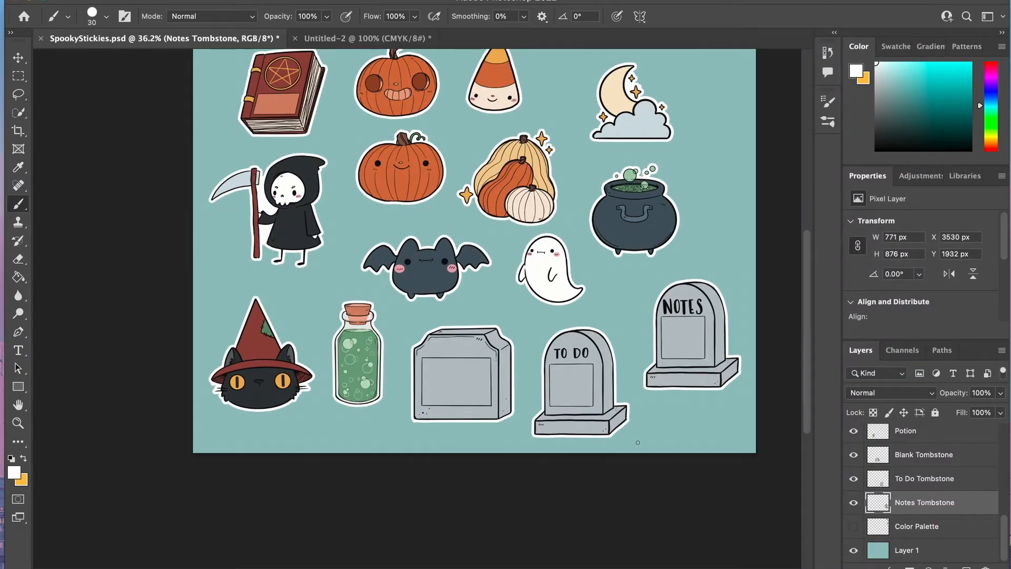
pyautogui.press('v')
pyautogui.click(681, 496)
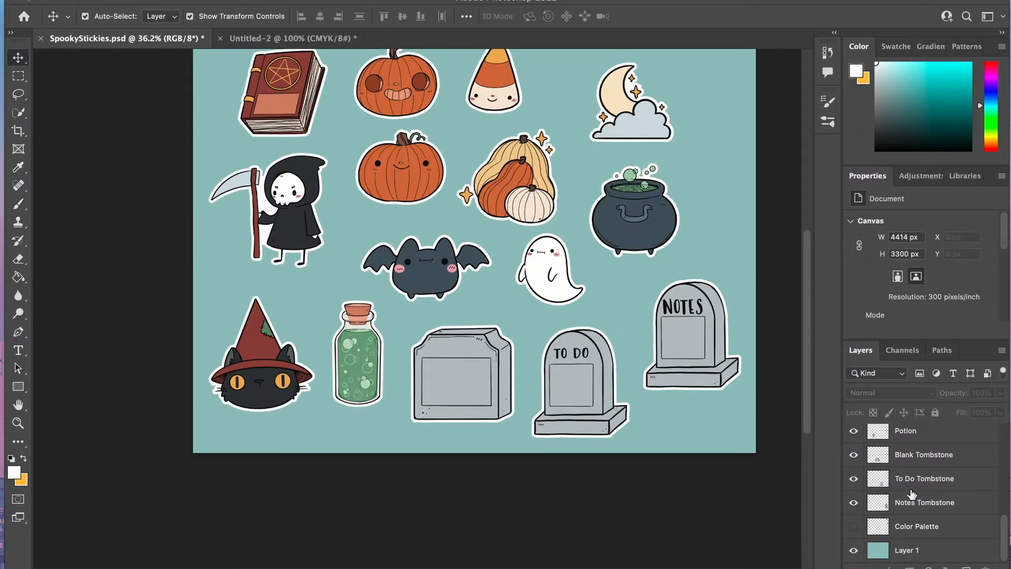
pyautogui.click(947, 503)
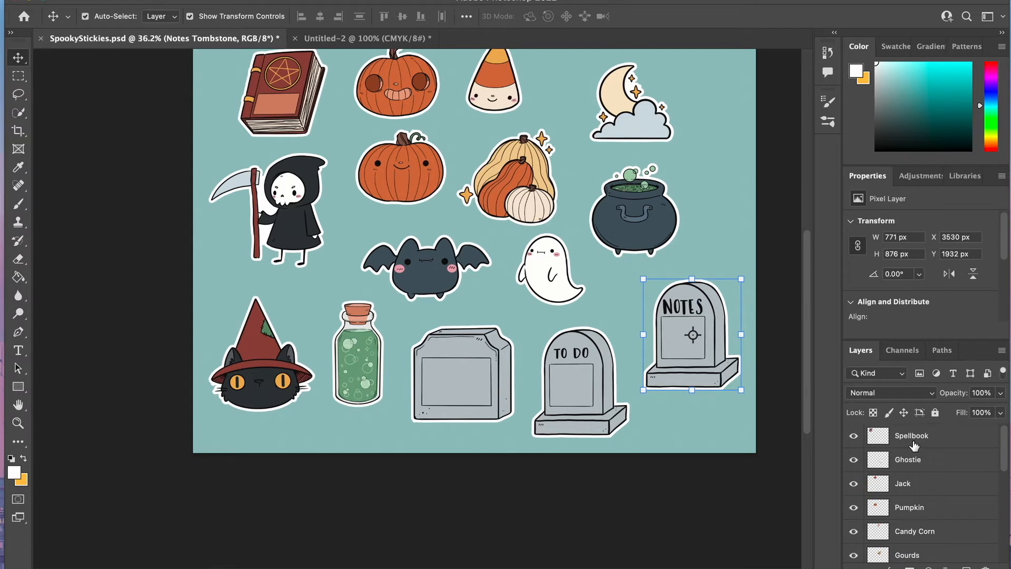
pyautogui.keyDown('shift'); pyautogui.click(913, 444); pyautogui.keyUp('shift')
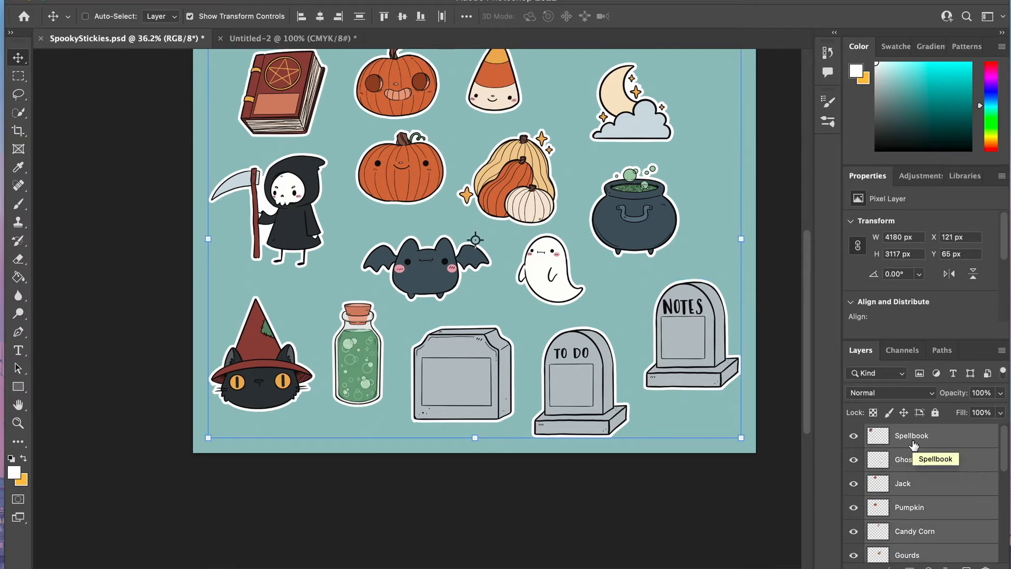
pyautogui.click(698, 506)
pyautogui.scroll(3, 698, 506)
pyautogui.scroll(-3, 698, 507)
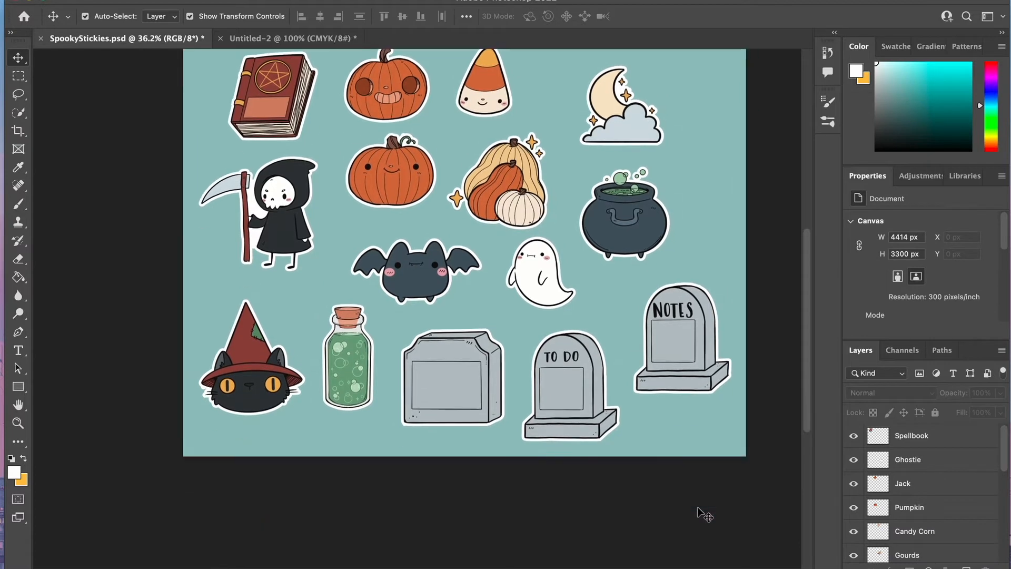
pyautogui.scroll(1, 698, 507)
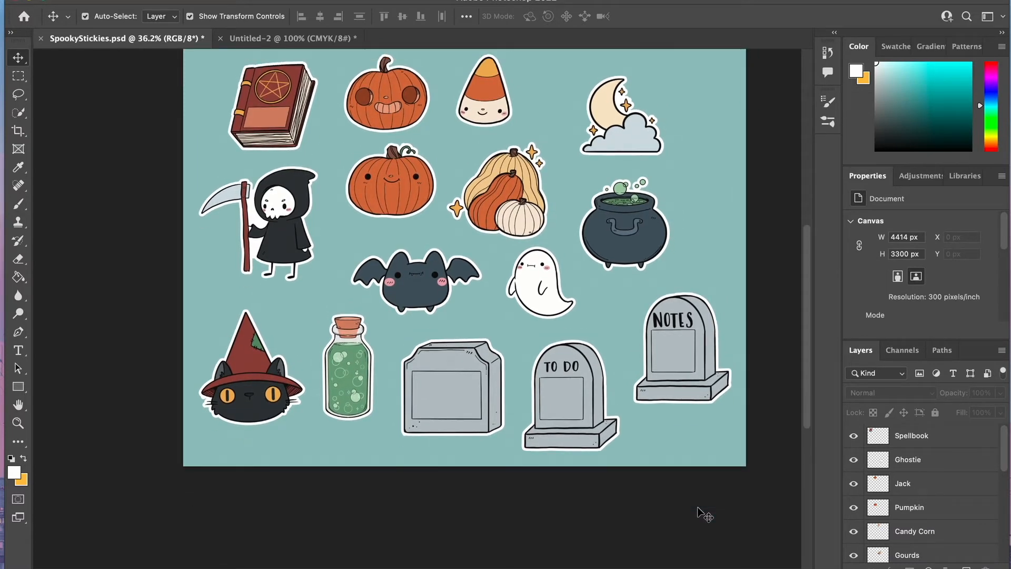
pyautogui.hotkey('ctrl', 'a')
pyautogui.click(911, 436)
pyautogui.scroll(-5, 932, 521)
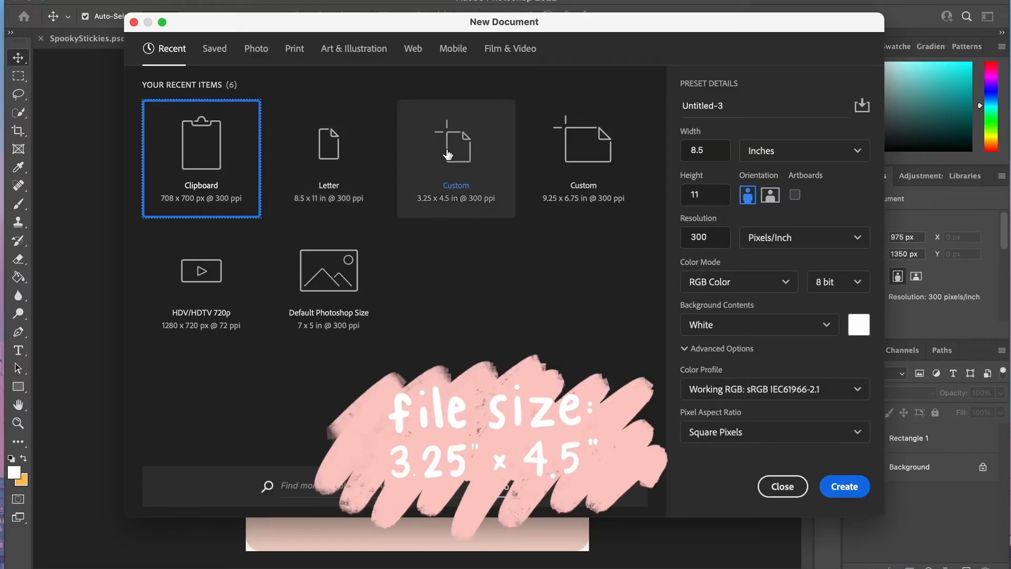
# - Create a 3.25 x 4.5 inch CMYK document at 300 ppi from the recent custom preset and clear its guides
pyautogui.click(455, 164)
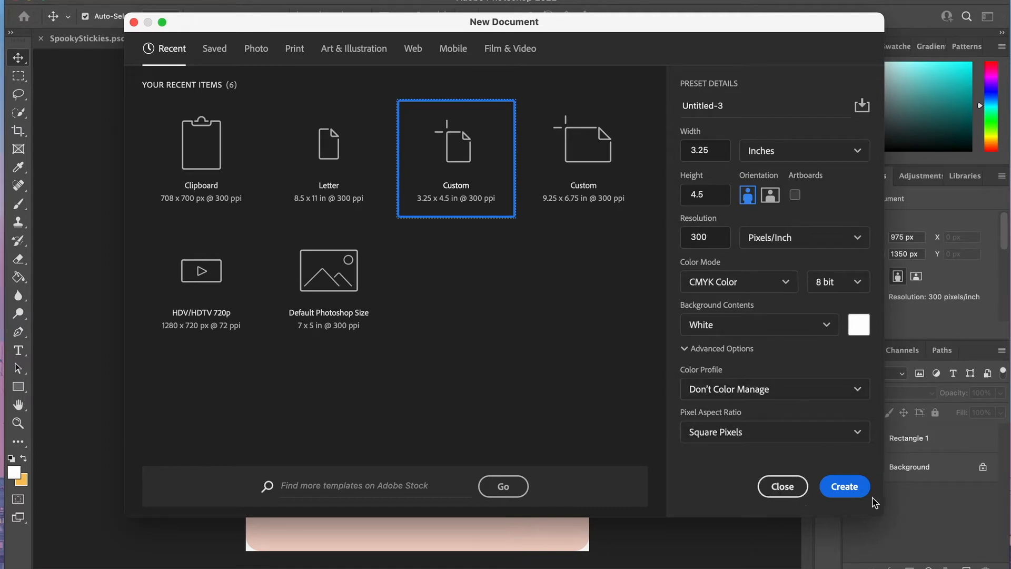
pyautogui.click(846, 487)
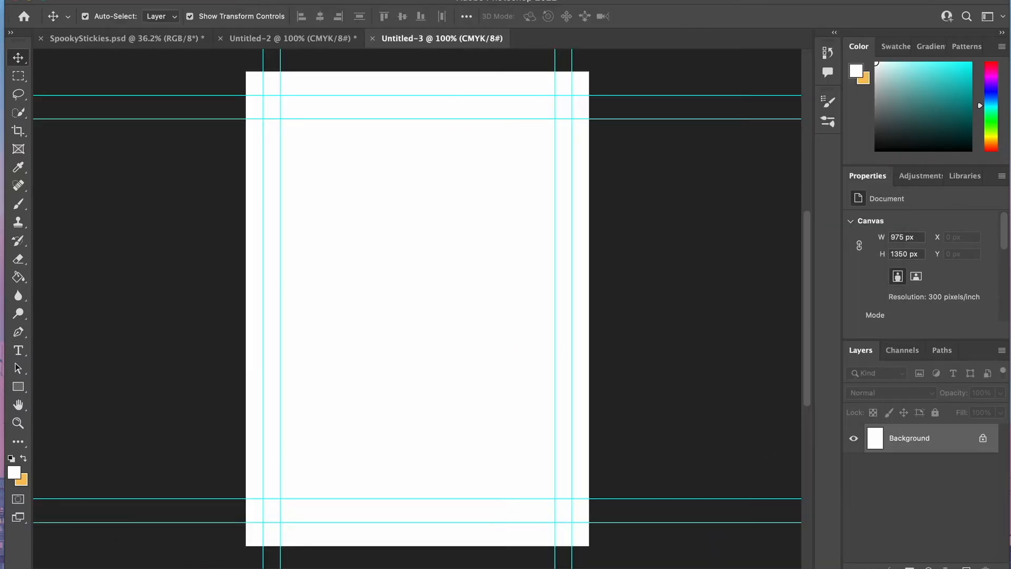
pyautogui.click(373, 0)
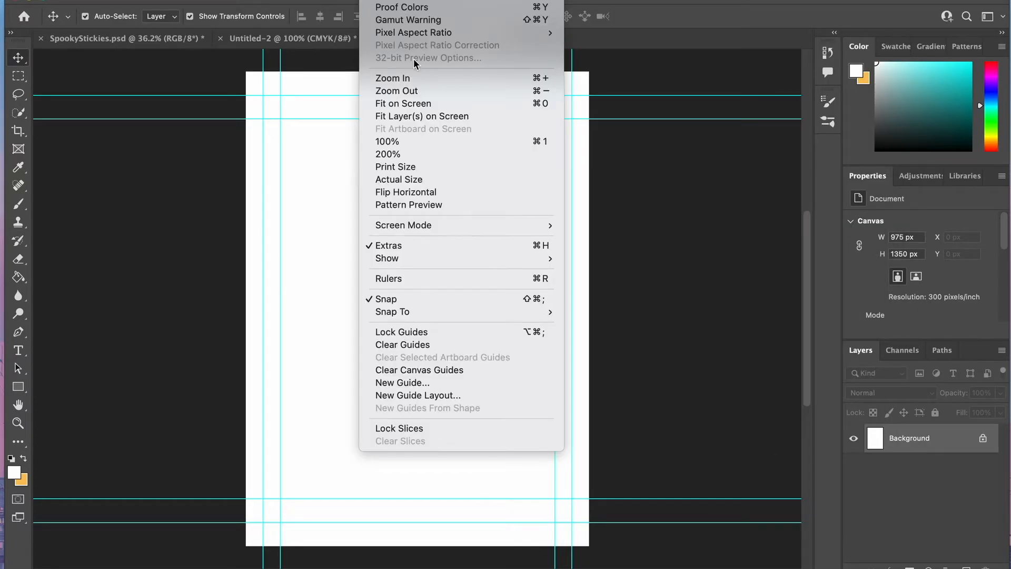
pyautogui.click(437, 344)
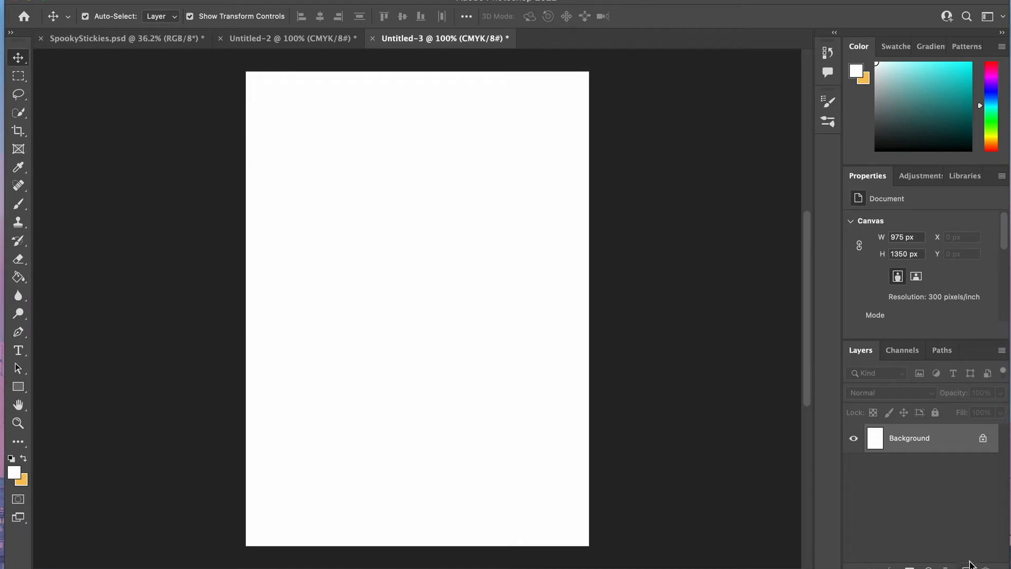
# - Set up the Rectangle tool in Shape mode with a recently used light pink fill and no stroke
pyautogui.click(18, 387)
pyautogui.click(65, 390)
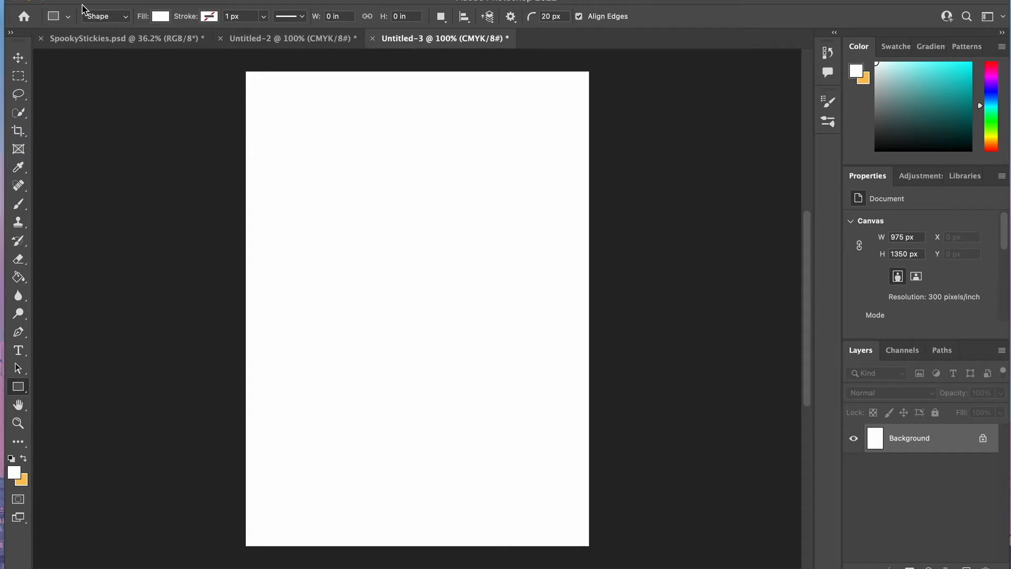
pyautogui.click(209, 17)
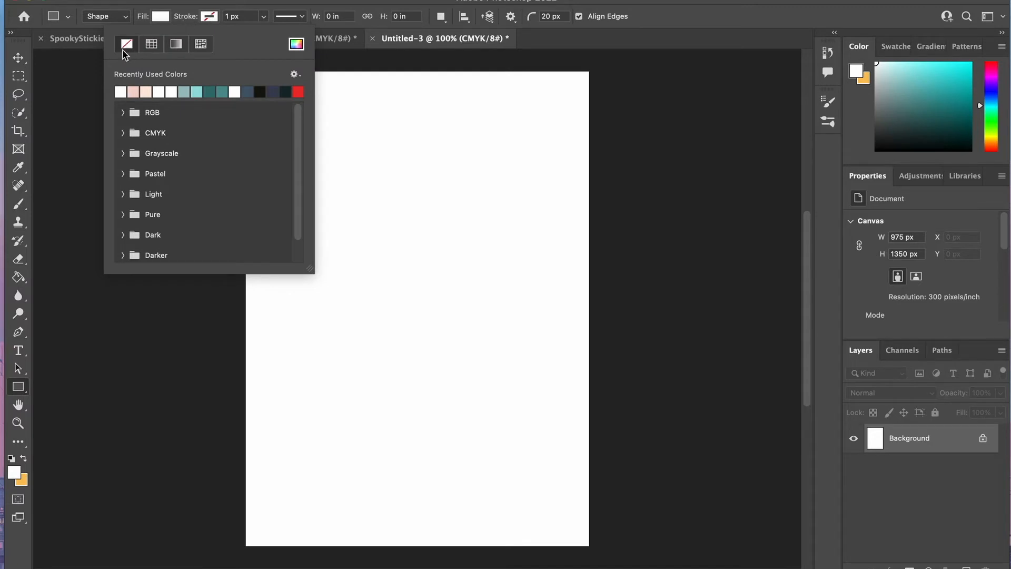
pyautogui.click(212, 18)
pyautogui.click(163, 19)
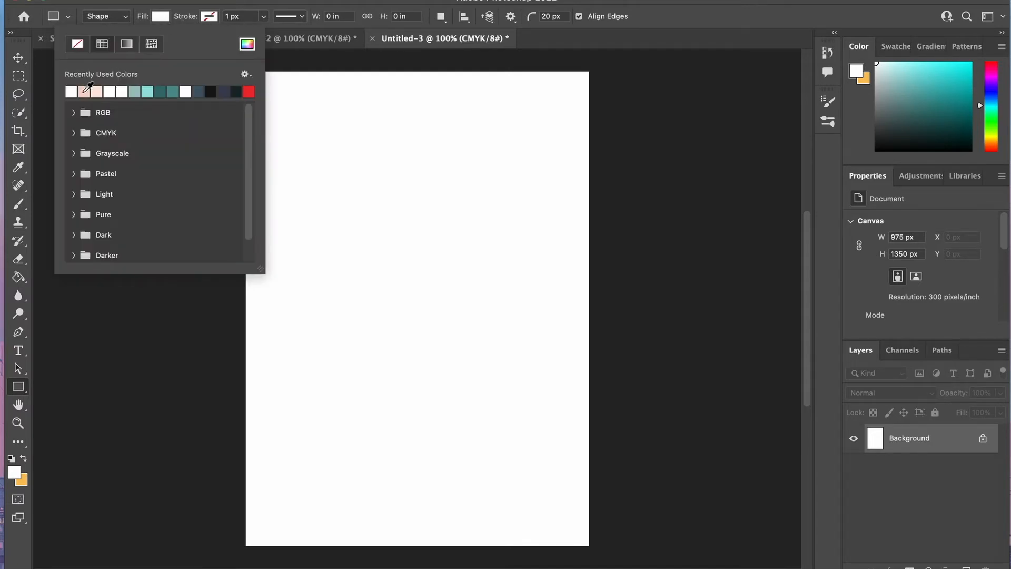
pyautogui.click(82, 91)
pyautogui.click(196, 5)
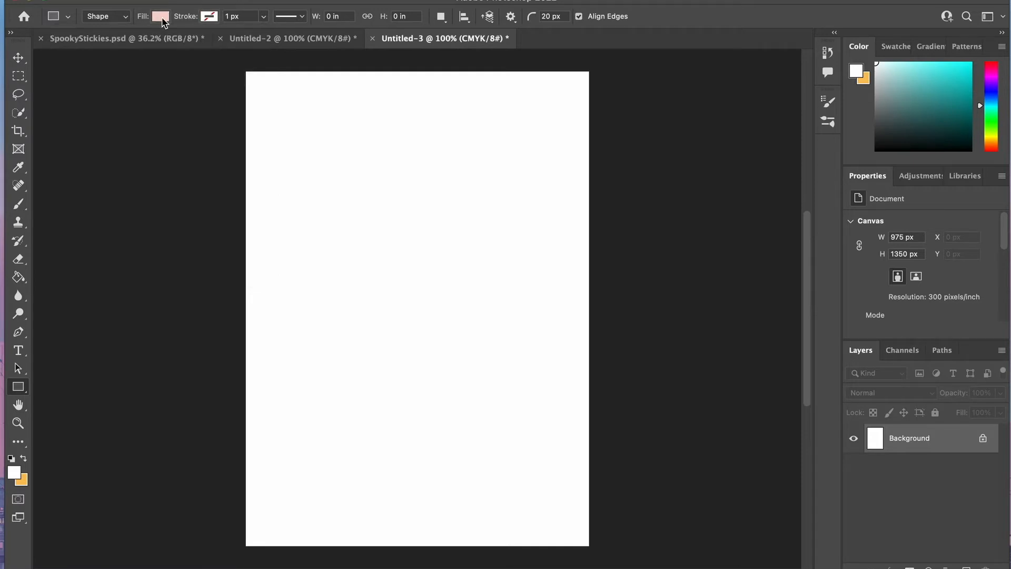
# - Create a 3.25 x 4.5 in rectangle with 40 px corner radii and move it to cover the canvas exactly
pyautogui.click(323, 143)
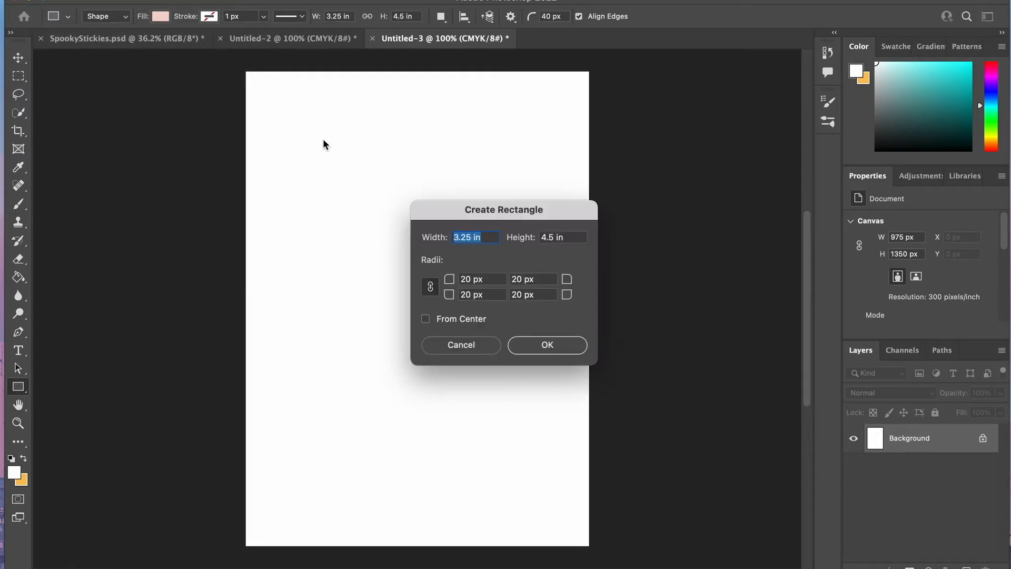
pyautogui.doubleClick(472, 280)
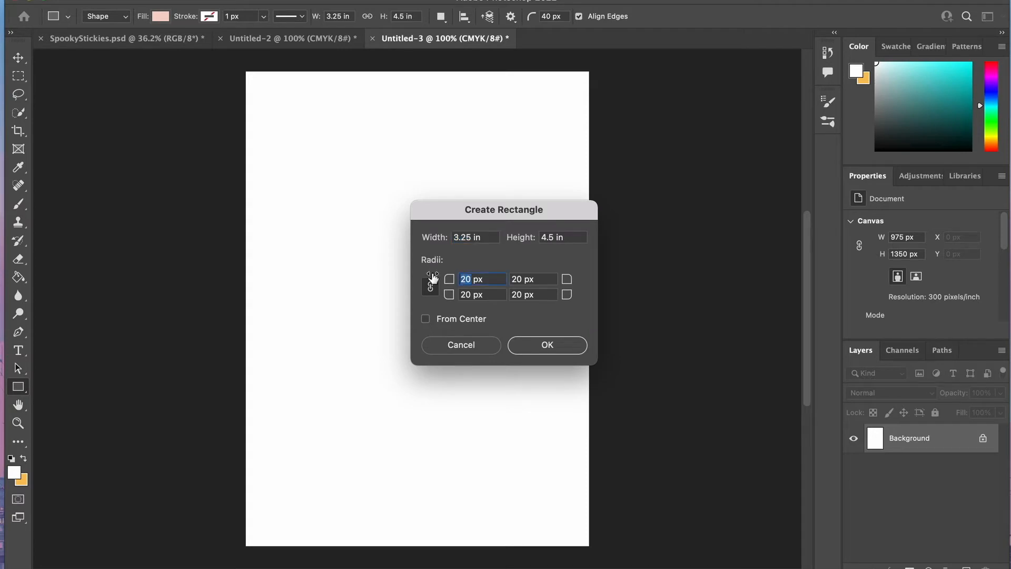
pyautogui.write('40')
pyautogui.click(566, 348)
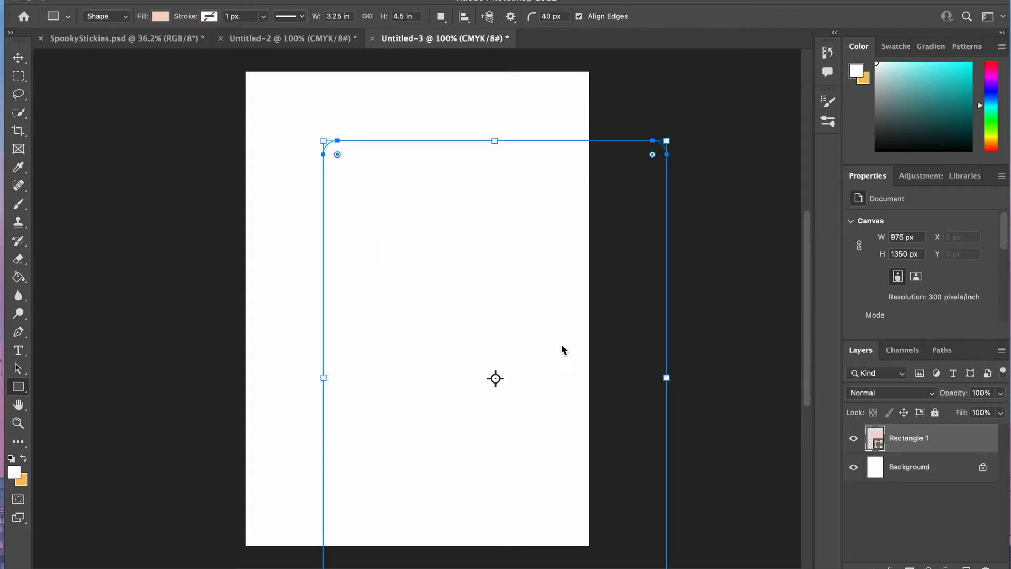
pyautogui.press('v')
pyautogui.moveTo(486, 324); pyautogui.dragTo(409, 253)
pyautogui.click(685, 377)
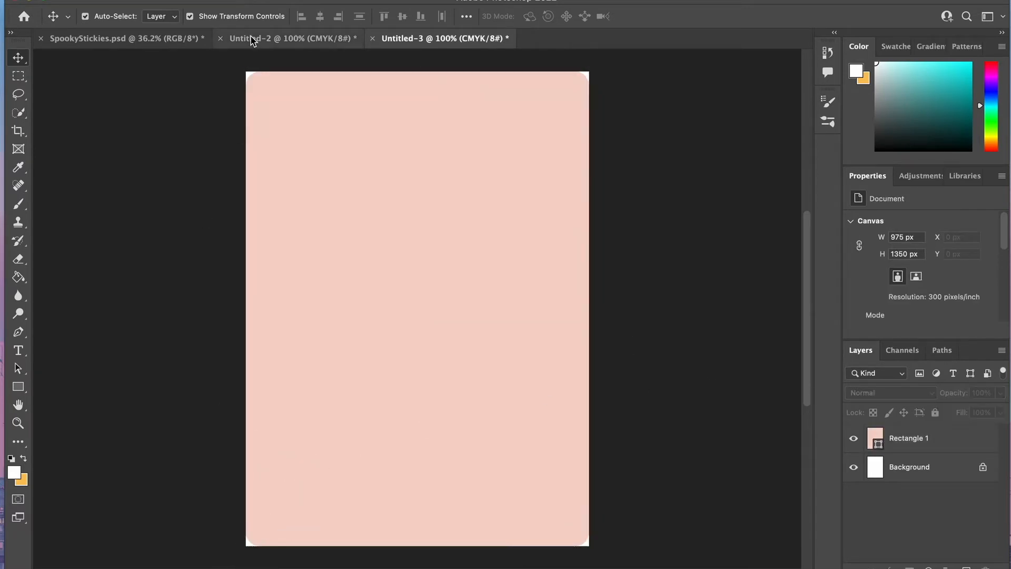
# - Try a much larger corner radius on the pink rectangle and undo the change
pyautogui.click(302, 134)
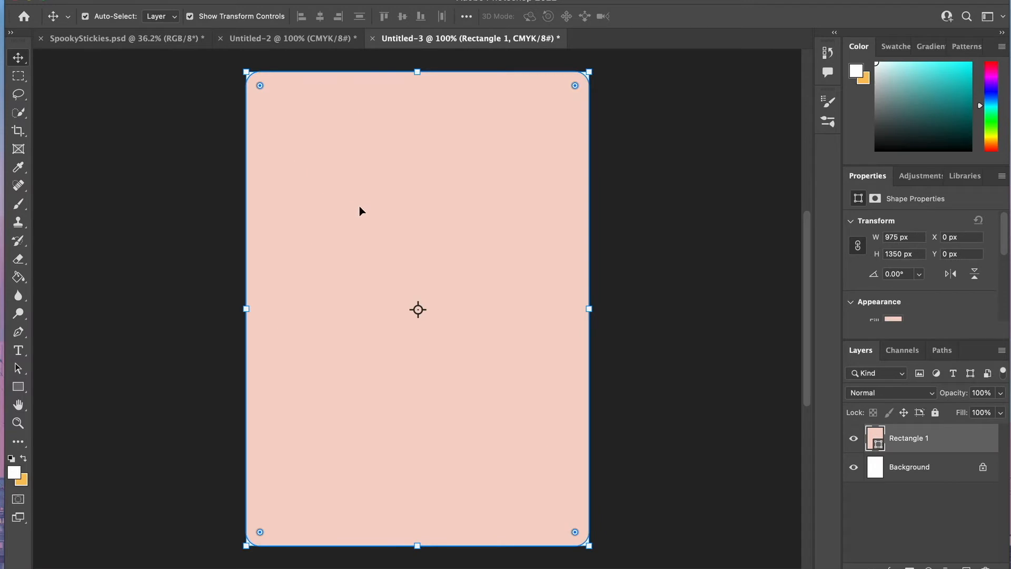
pyautogui.moveTo(259, 85); pyautogui.dragTo(271, 113)
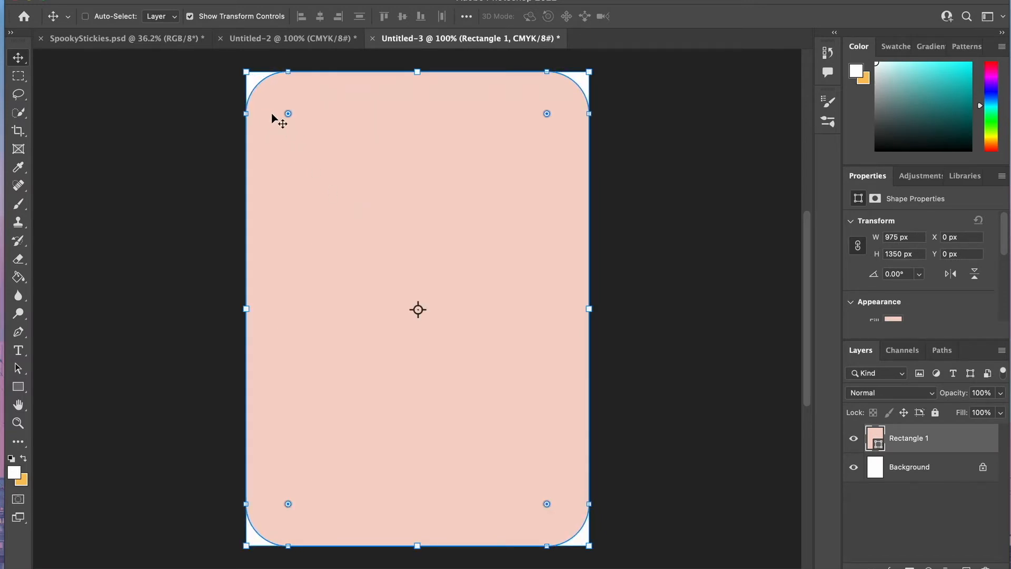
pyautogui.press('super+z')
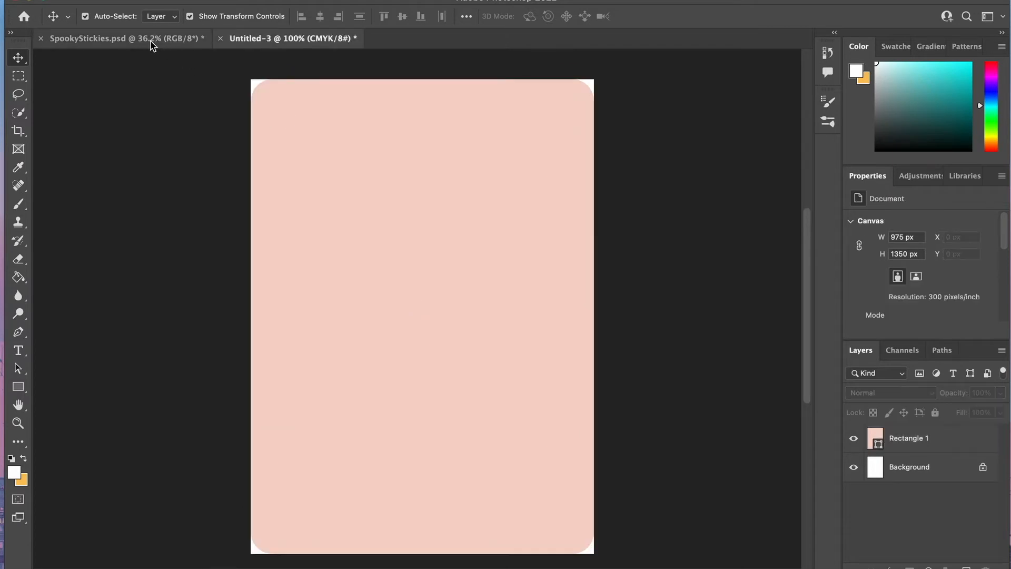
# - Copy the Spellbook layer from SpookyStickies.psd into the Untitled-3 sticker sheet document
pyautogui.click(152, 40)
pyautogui.moveTo(930, 436); pyautogui.dragTo(343, 40)
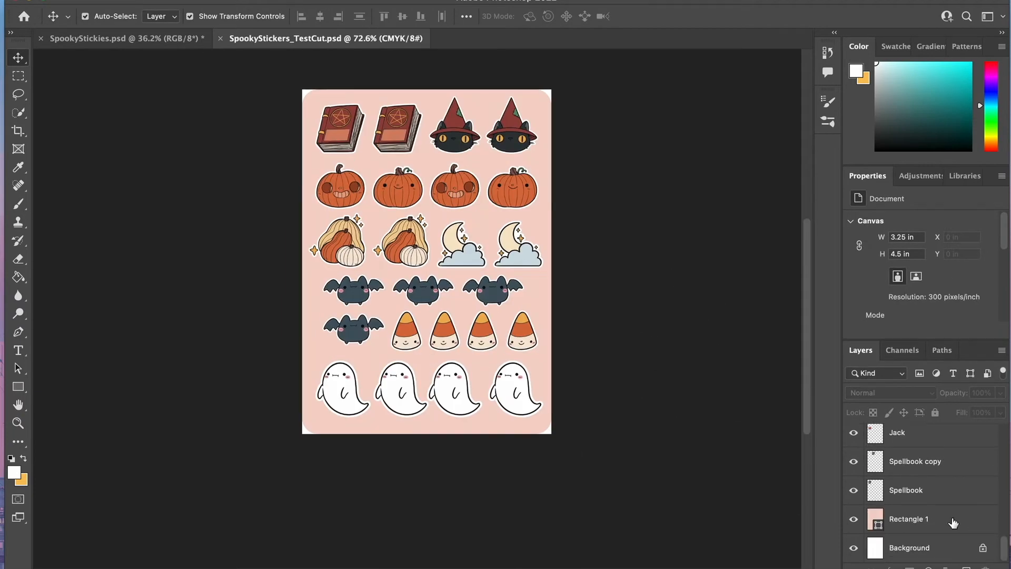
# - Change the pink rounded rectangle's fill to white in the SpookyStickers_TestCut document
pyautogui.doubleClick(875, 519)
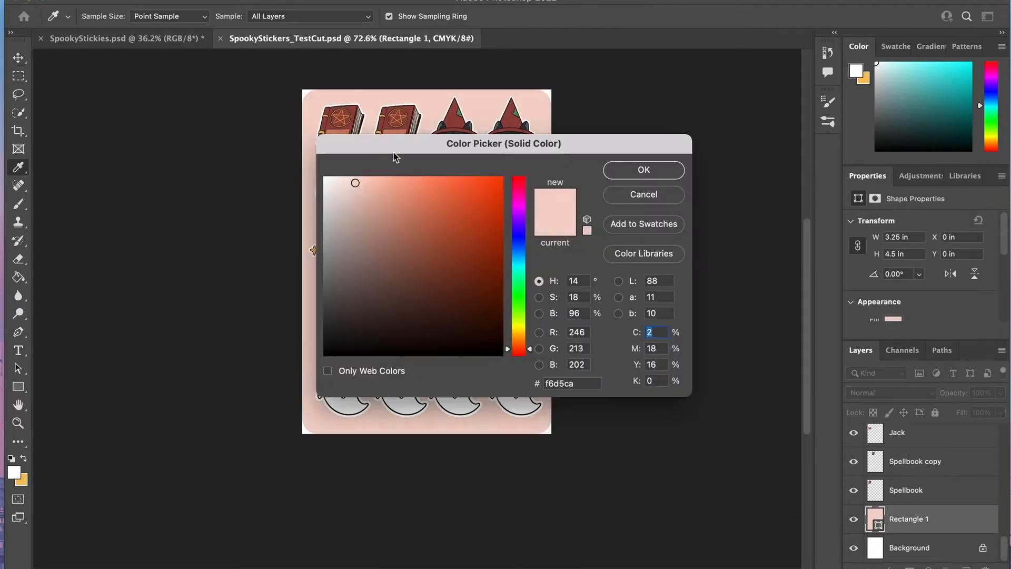
pyautogui.click(304, 151)
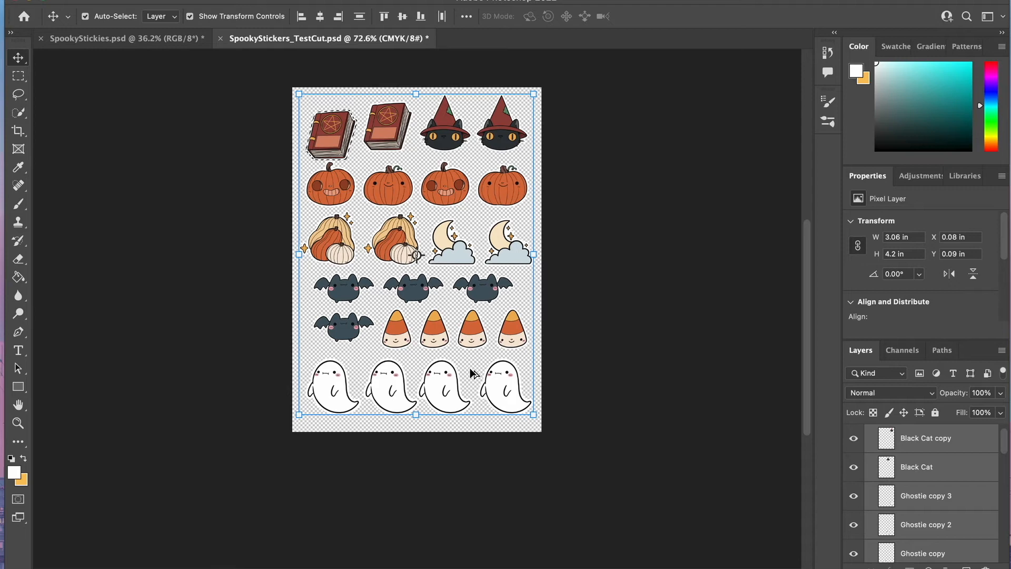
# - Nudge all the stickers slightly down the transparent canvas and gather their layers into one group, with the rectangle hidden
pyautogui.scroll(3, 469, 370)
pyautogui.moveTo(450, 387); pyautogui.dragTo(451, 392)
pyautogui.scroll(-2, 435, 415)
pyautogui.click(253, 221)
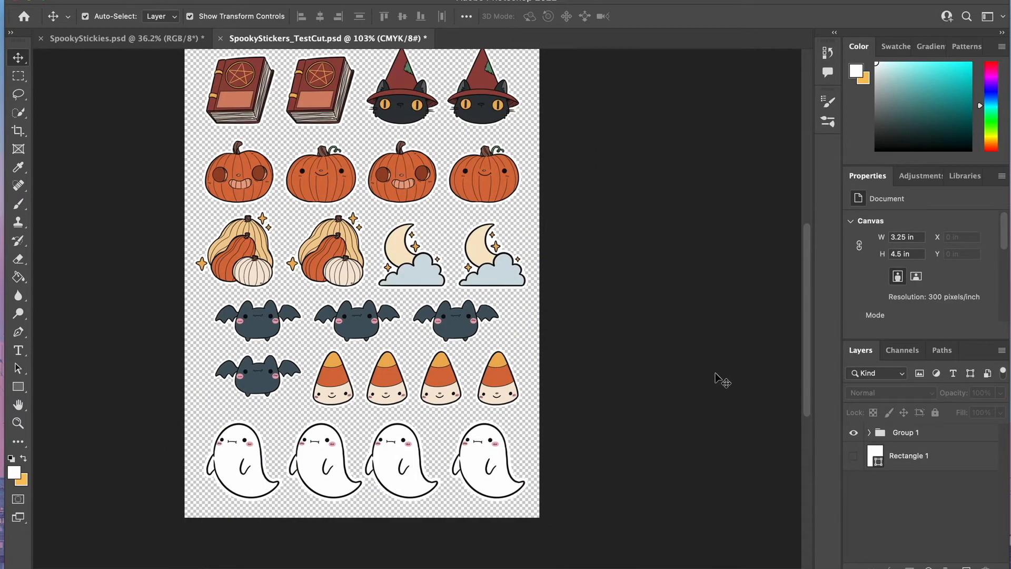
# - Export the sticker artwork as a transparent PNG named SpookyStickers_TestCut at 100% scale, 975 x 1350 px
pyautogui.click(100, 1)
pyautogui.moveTo(177, 178)
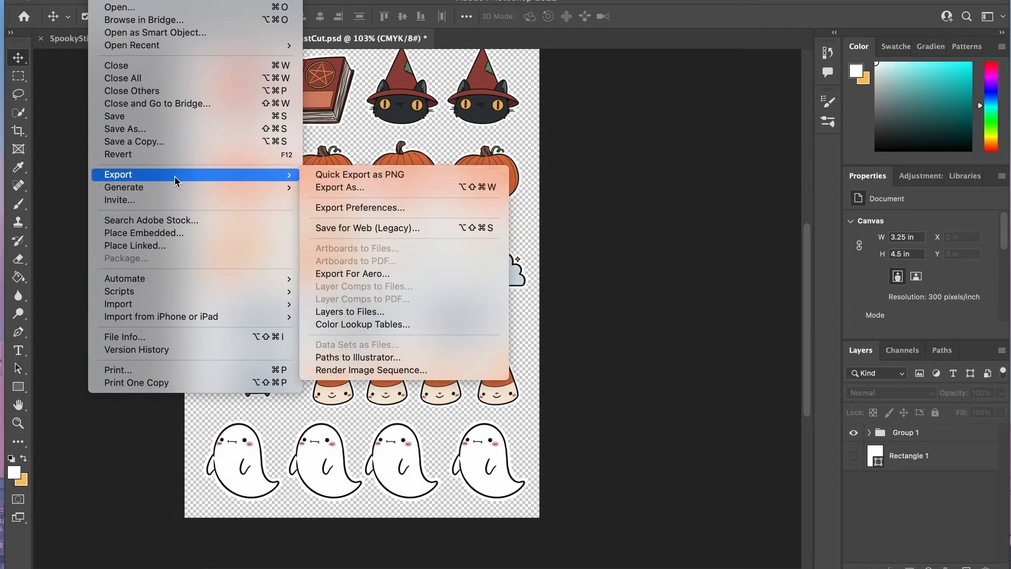
pyautogui.click(360, 191)
pyautogui.click(790, 85)
pyautogui.click(796, 107)
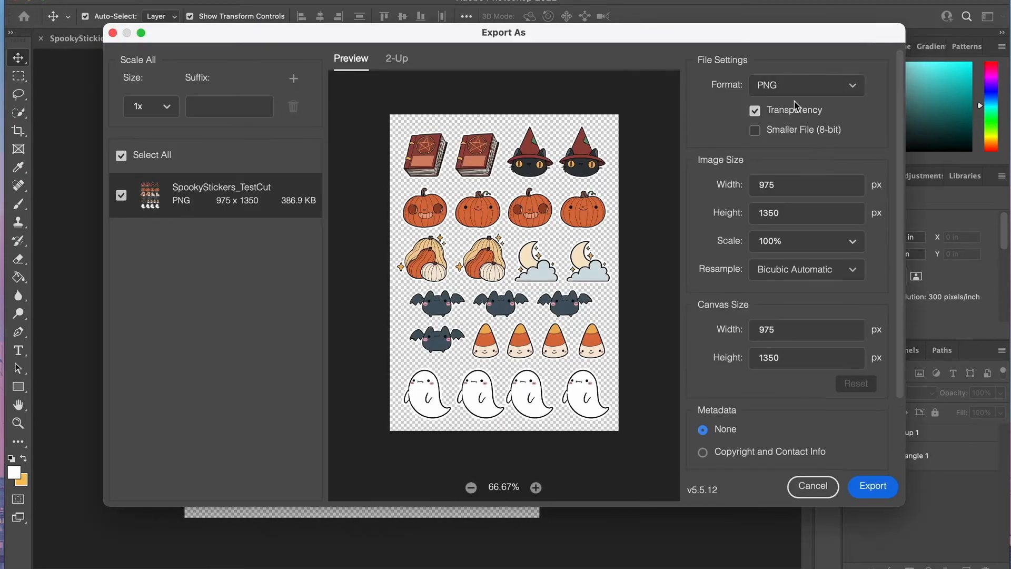
pyautogui.click(876, 488)
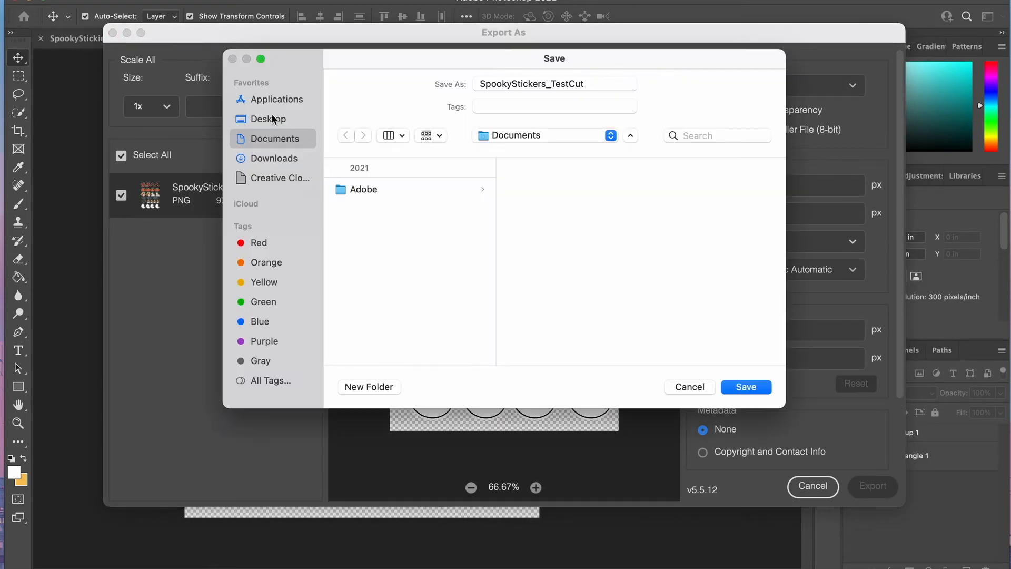
pyautogui.press('Return')
# - Hide the sticker group, show only the white rectangle and export it as SpookyStickers_TestCut_BG.png
pyautogui.click(853, 432)
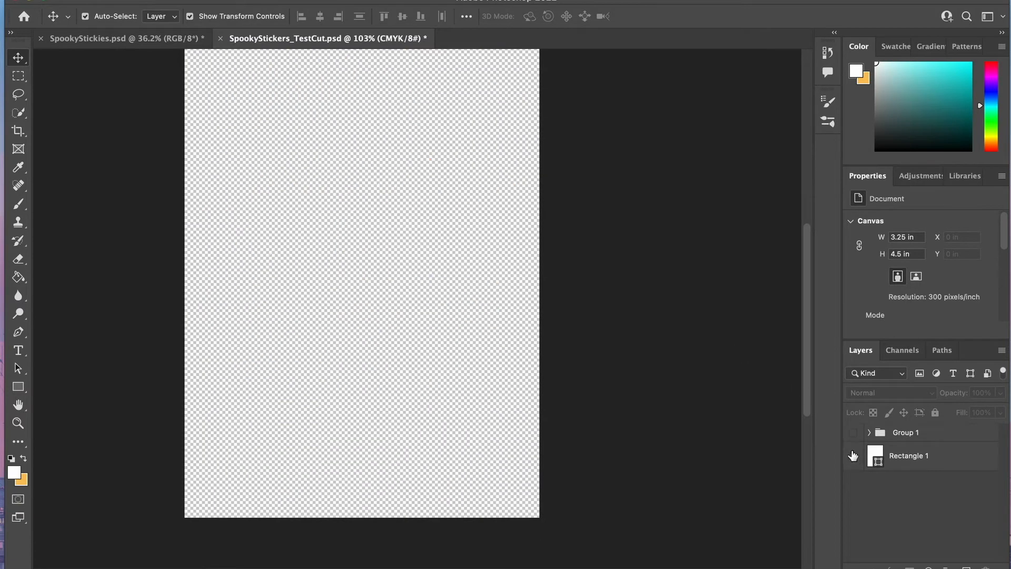
pyautogui.click(853, 455)
pyautogui.scroll(2, 643, 302)
pyautogui.click(359, 191)
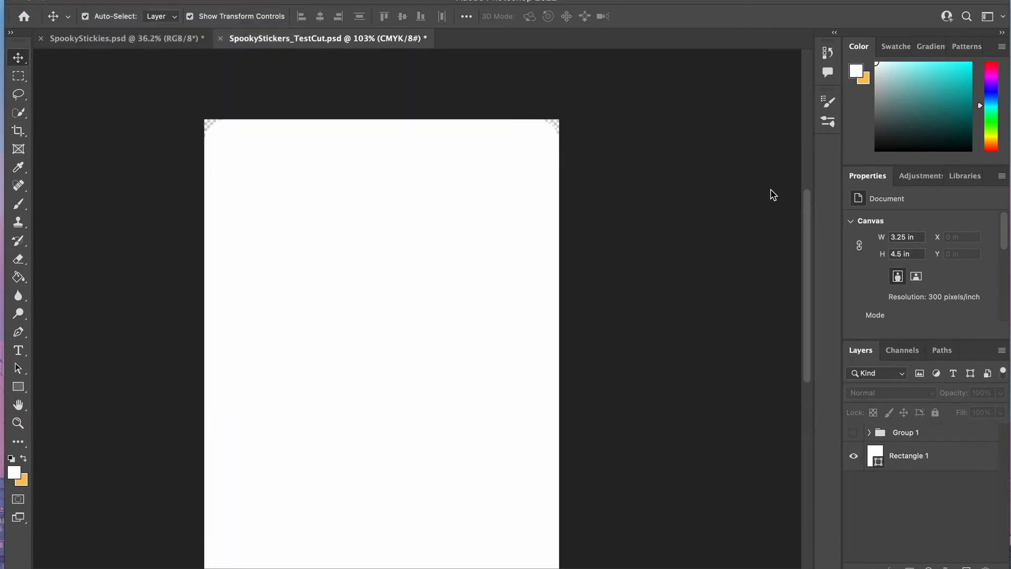
pyautogui.click(871, 487)
pyautogui.click(590, 88)
pyautogui.press('Return')
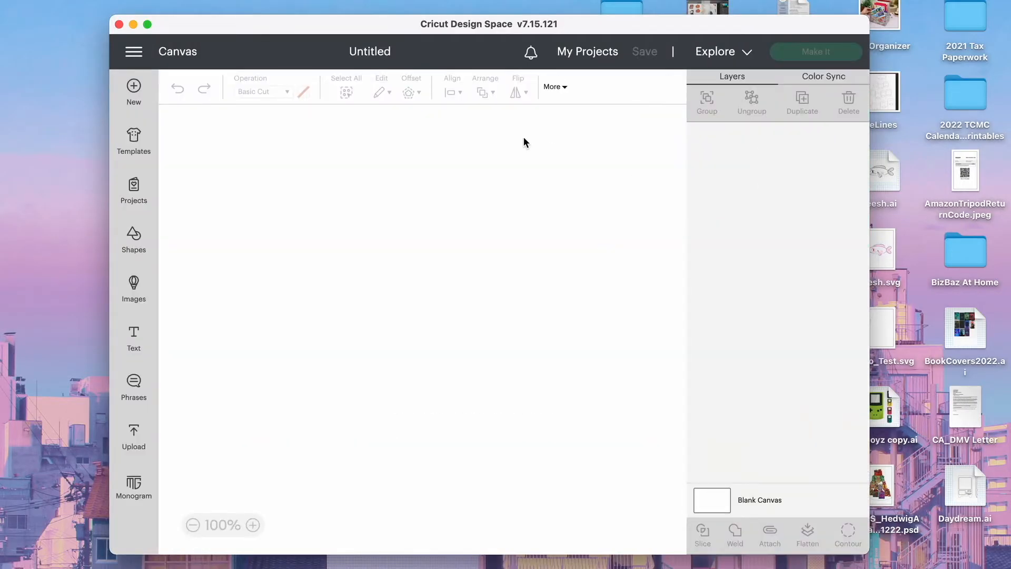
# - Switch to Cricut Design Space and load SpookyStickers_TestCut.png from Downloads as a new image upload
pyautogui.moveTo(454, 21); pyautogui.dragTo(440, 15)
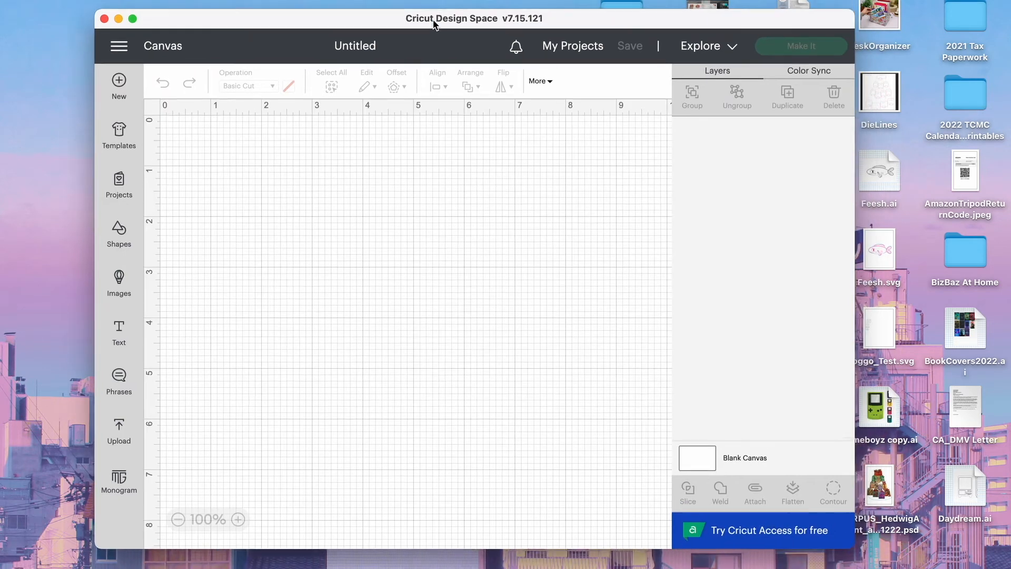
pyautogui.click(119, 426)
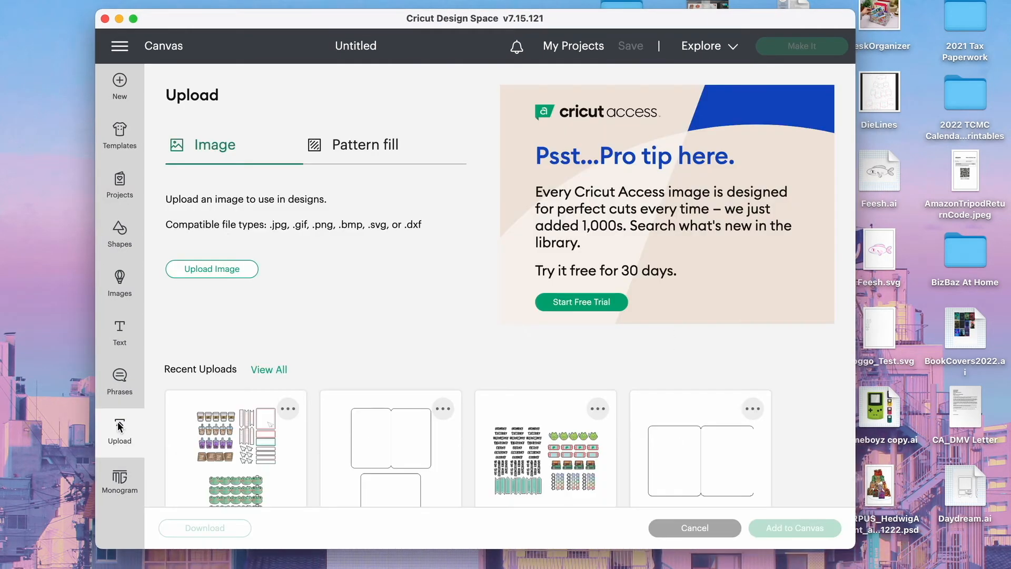
pyautogui.click(240, 271)
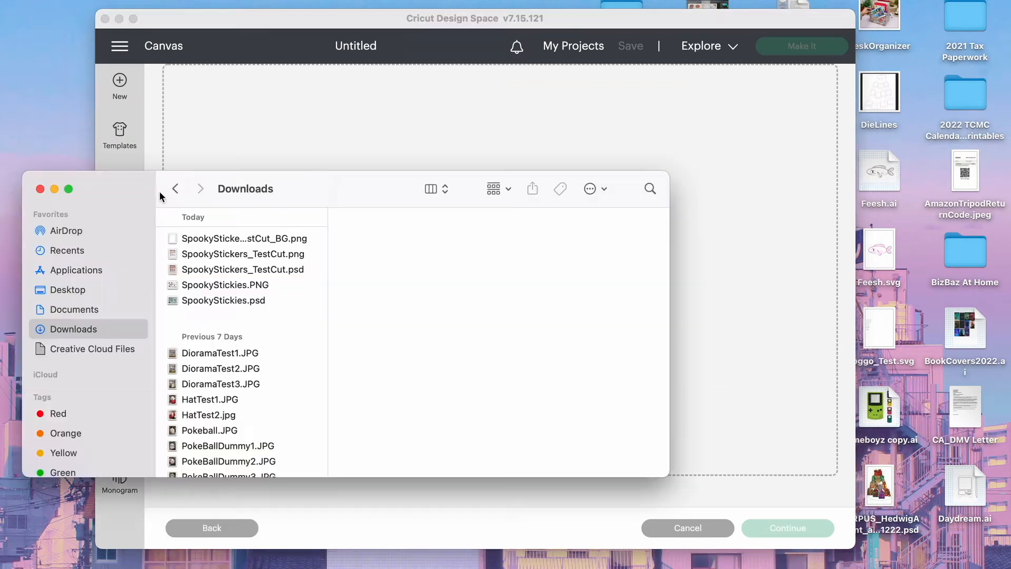
pyautogui.moveTo(237, 255); pyautogui.dragTo(471, 270)
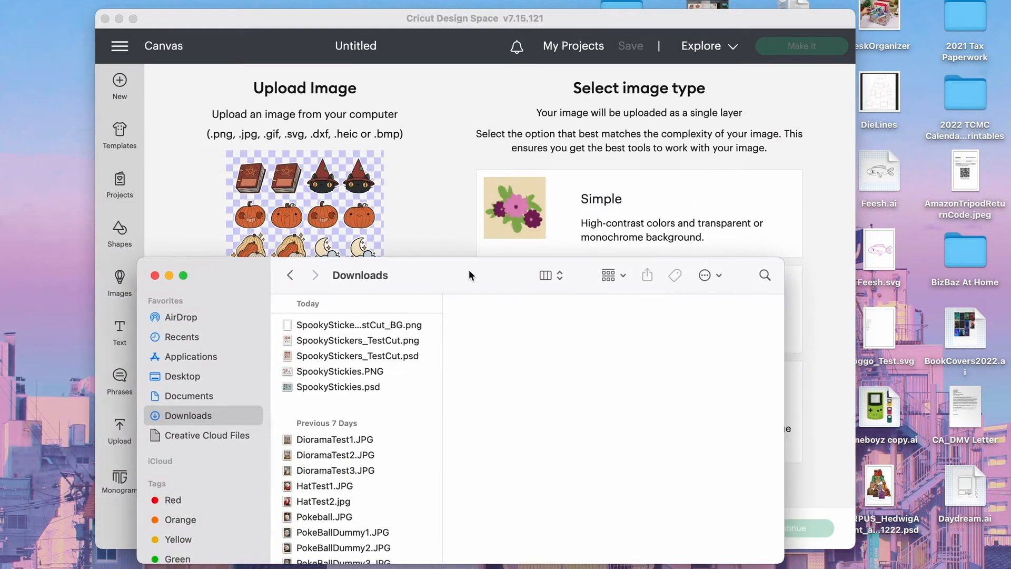
pyautogui.click(431, 32)
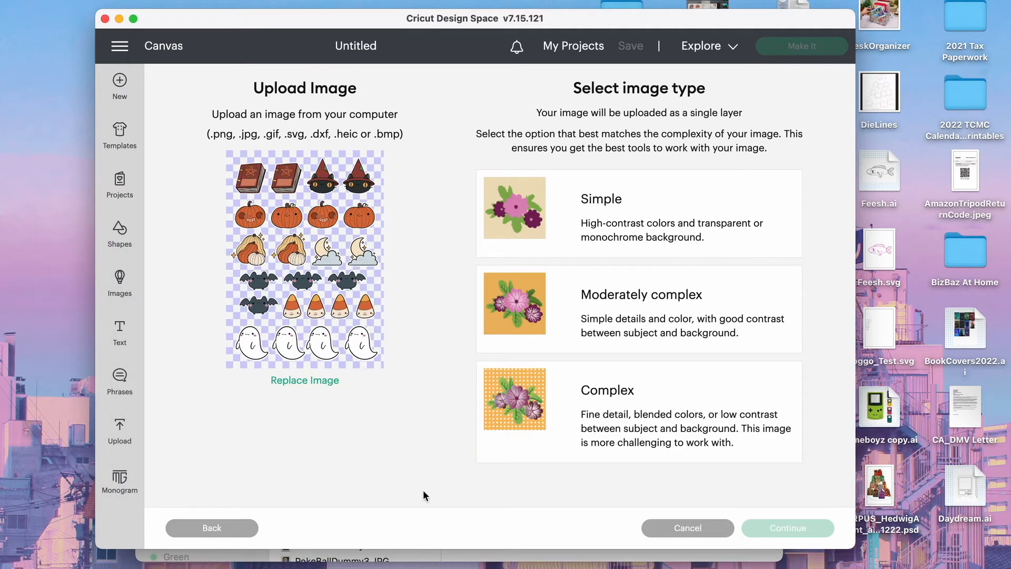
# - Set the sticker image type to Complex, keep its background as is and upload it as a Print Then Cut image
pyautogui.click(625, 405)
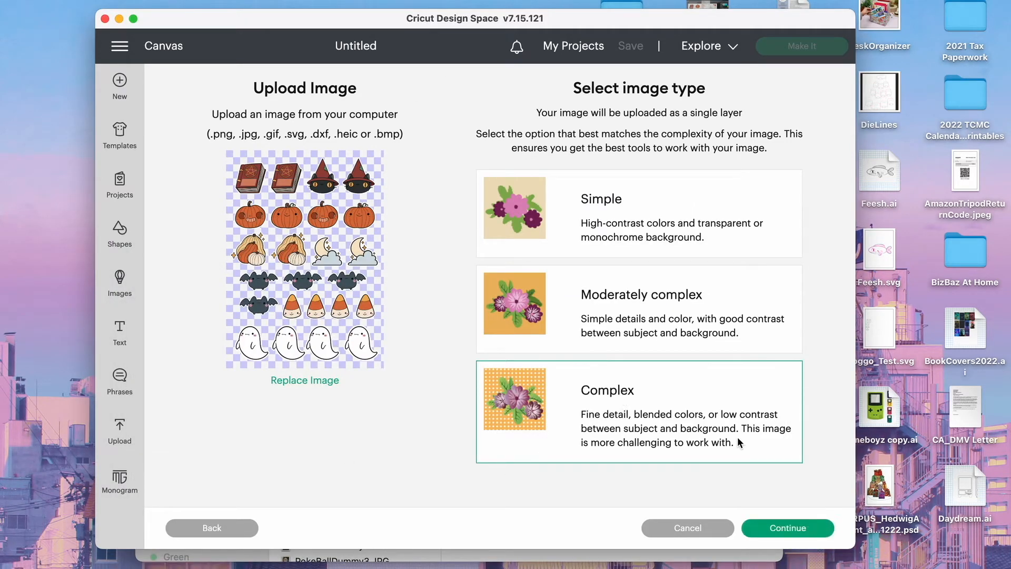
pyautogui.click(820, 529)
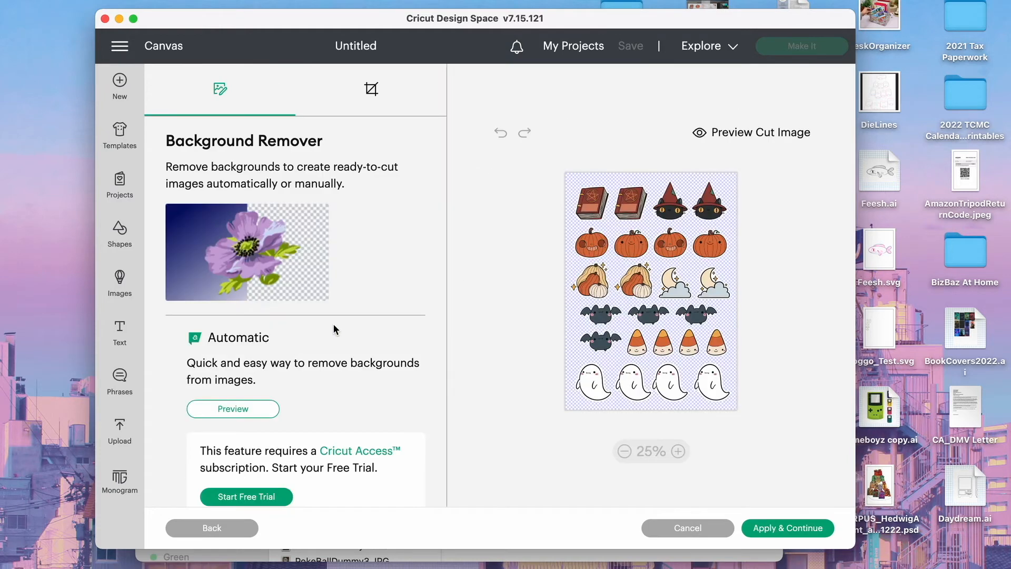
pyautogui.click(678, 450)
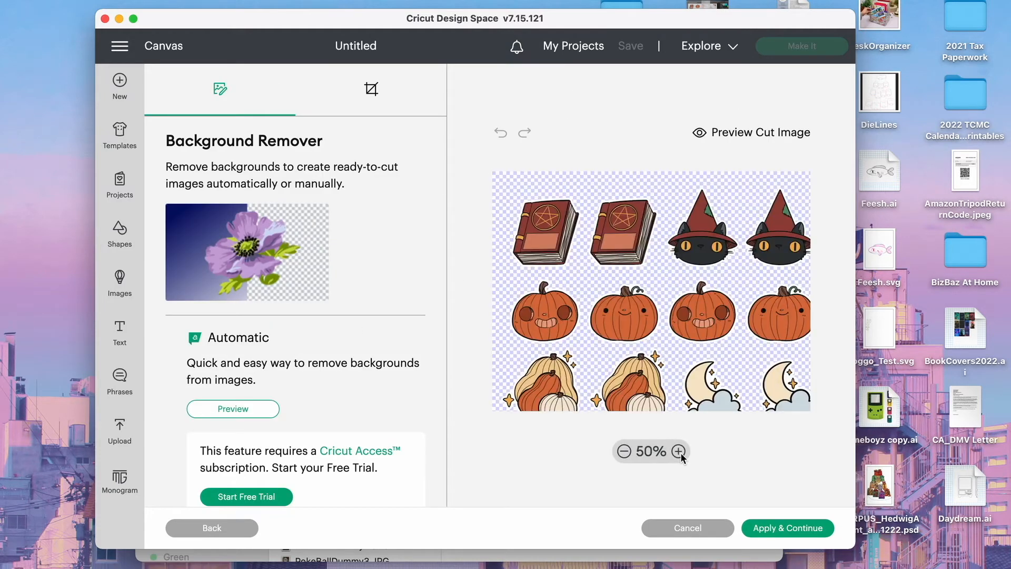
pyautogui.scroll(-2, 685, 369)
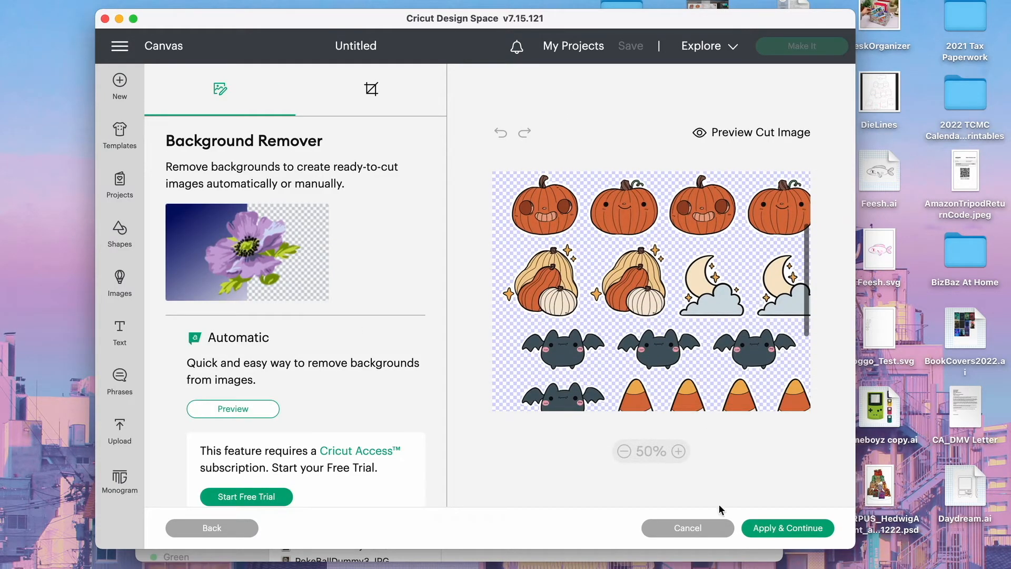
pyautogui.click(787, 529)
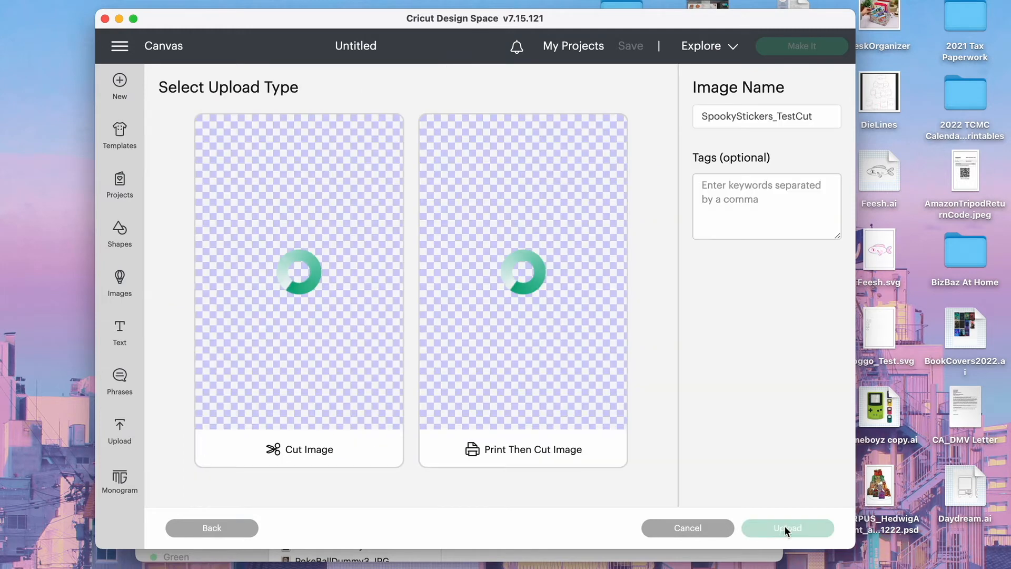
pyautogui.click(503, 354)
pyautogui.click(790, 530)
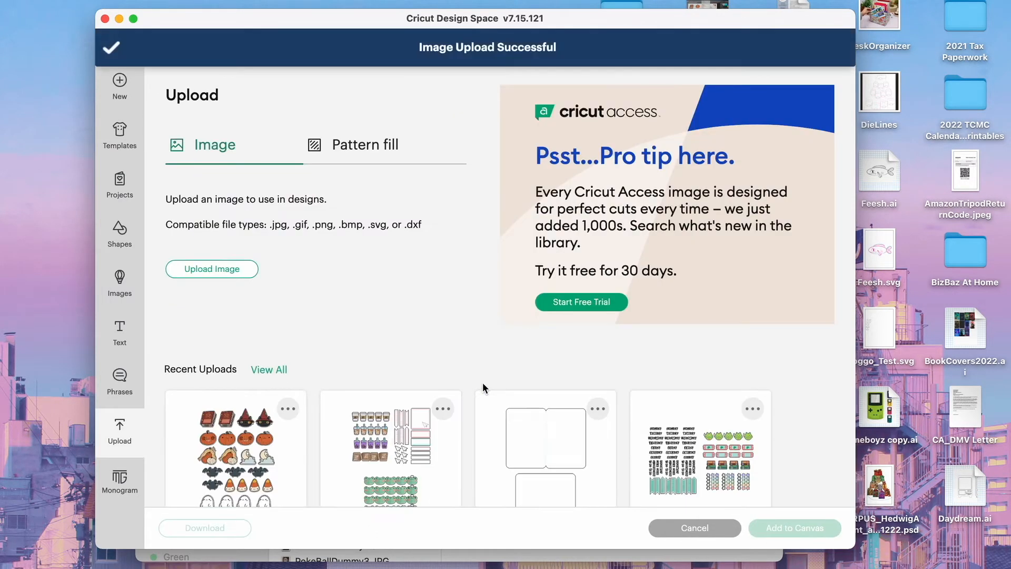
# - Upload SpookyStickers_TestCut_BG.png from Downloads as a Complex, Print Then Cut image
pyautogui.click(229, 267)
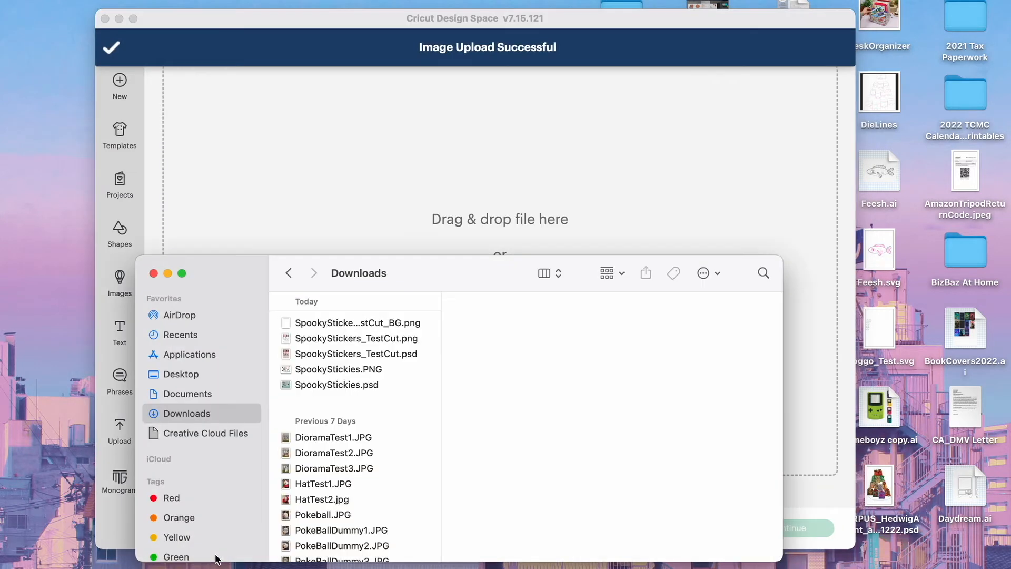
pyautogui.moveTo(362, 329); pyautogui.dragTo(444, 185)
pyautogui.click(619, 394)
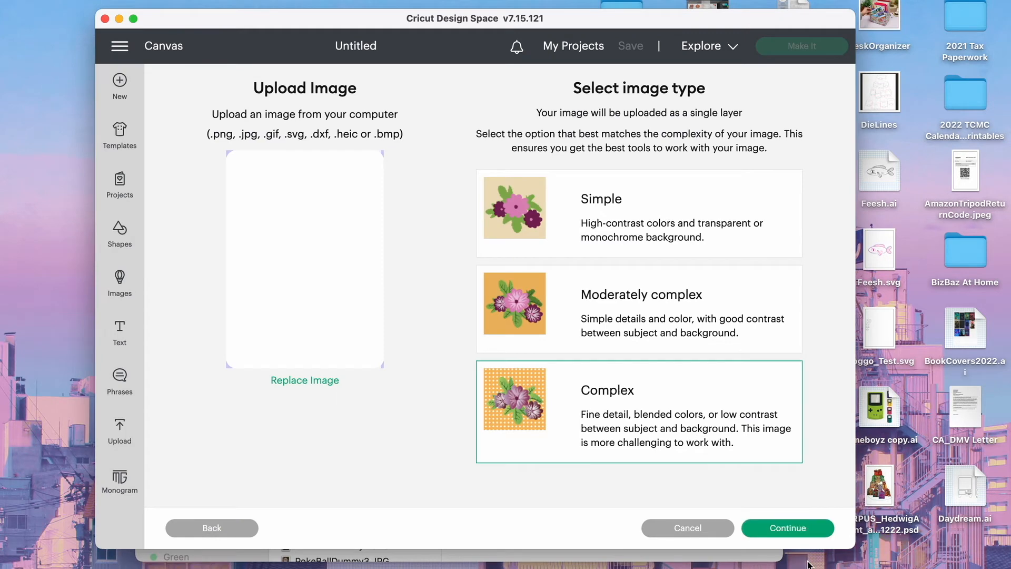
pyautogui.click(801, 519)
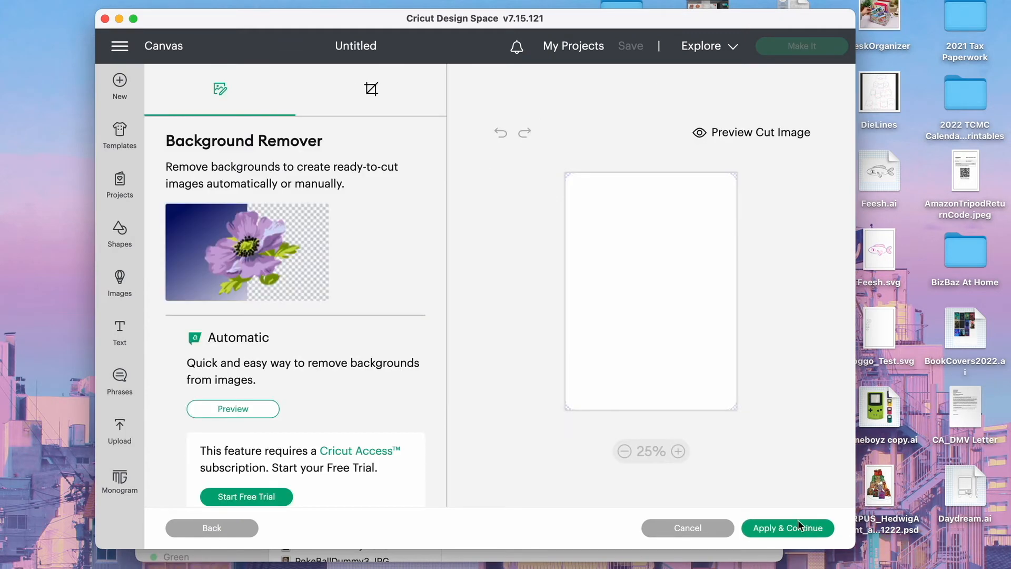
pyautogui.click(800, 528)
pyautogui.click(578, 268)
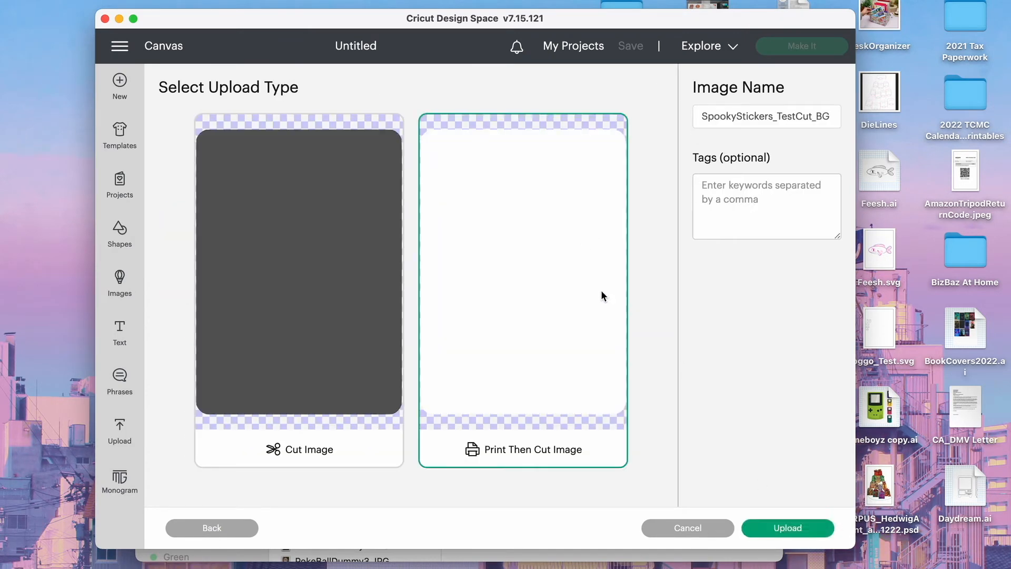
pyautogui.click(797, 528)
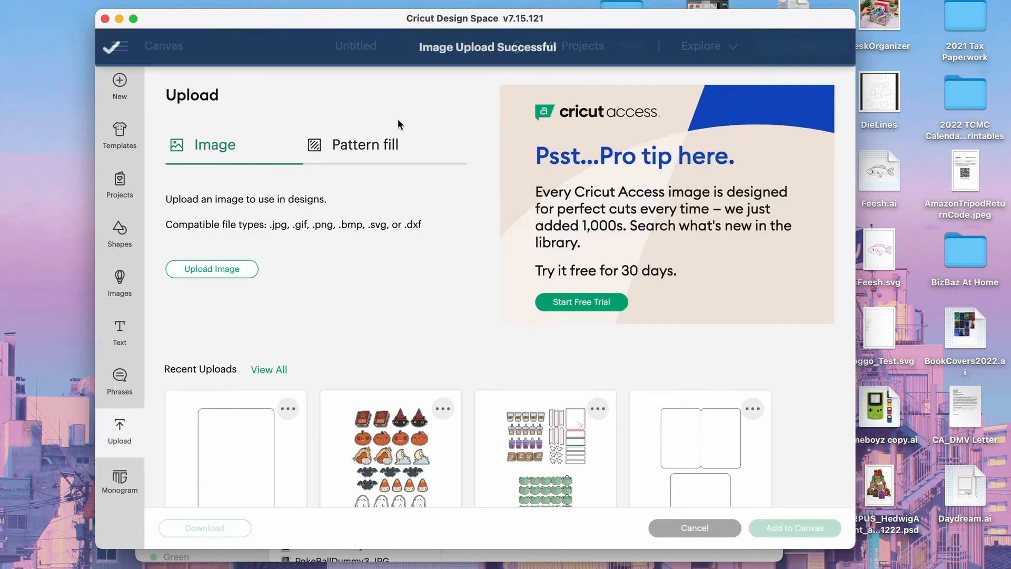
# - Close the Downloads window and add both uploaded images, the stickers and the white background, to the canvas
pyautogui.click(248, 560)
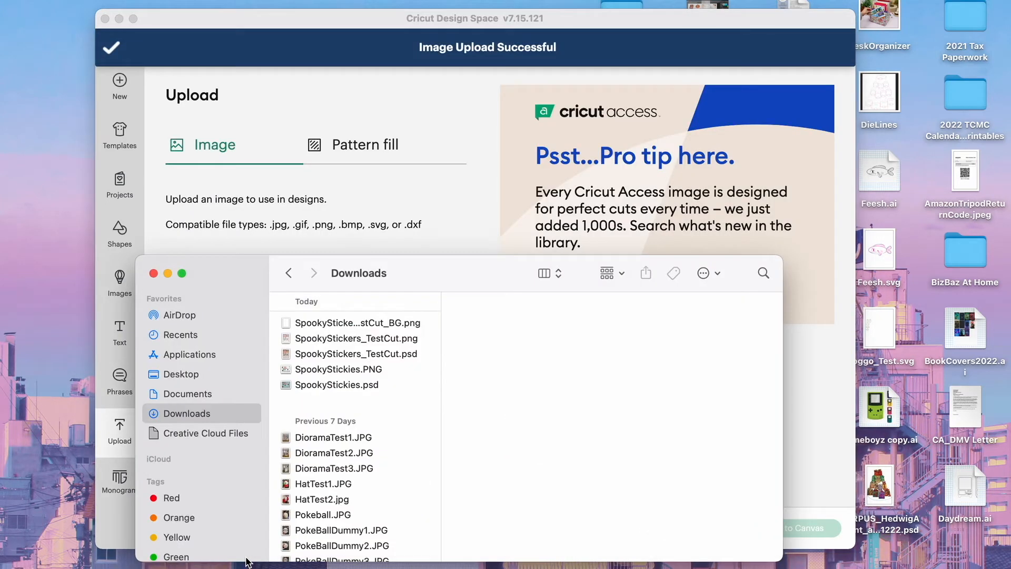
pyautogui.click(153, 273)
pyautogui.scroll(-3, 338, 204)
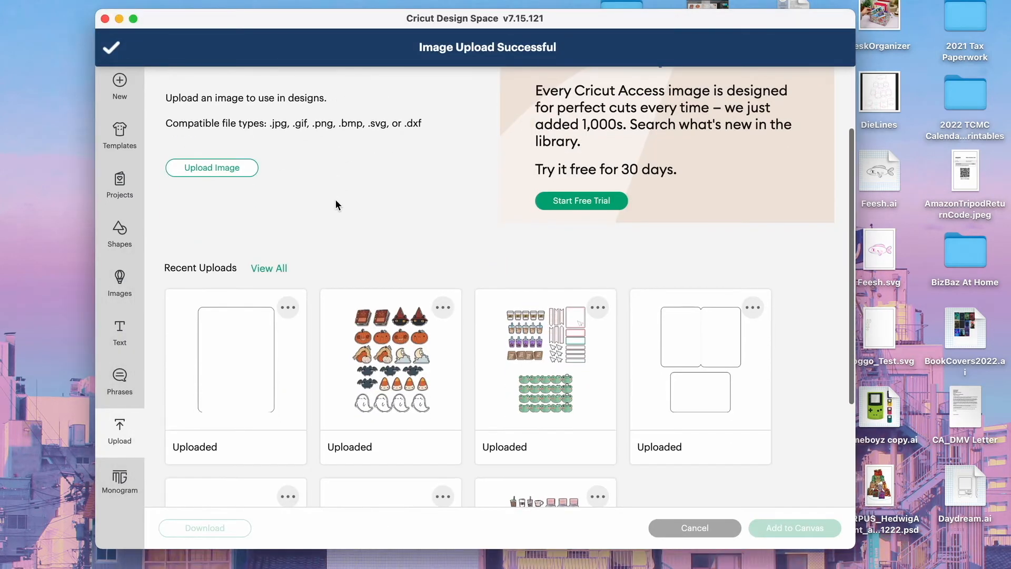
pyautogui.click(362, 387)
pyautogui.click(248, 386)
pyautogui.click(808, 533)
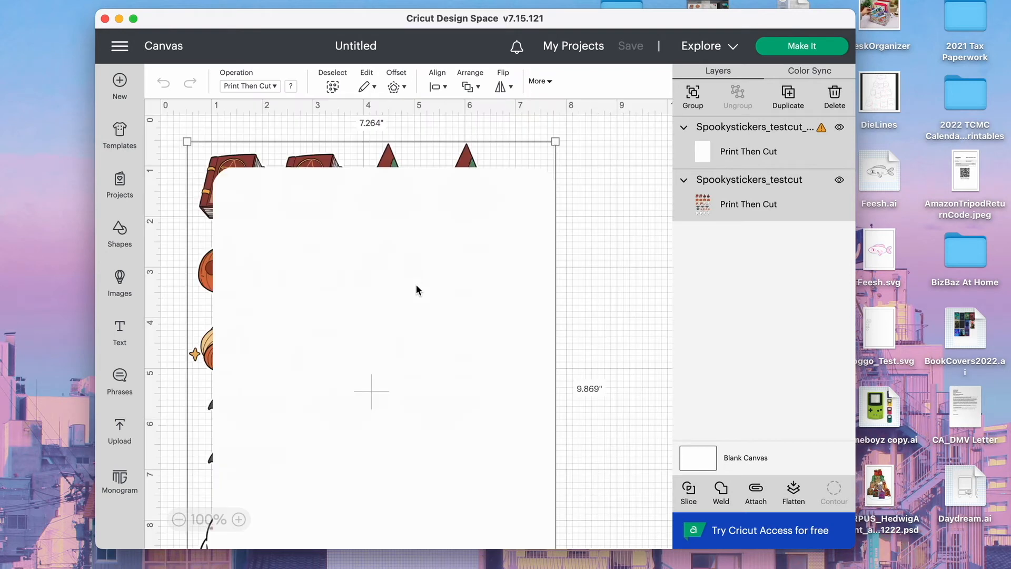
# - Reorder the layers so the sticker artwork sits above the white background rectangle
pyautogui.click(752, 202)
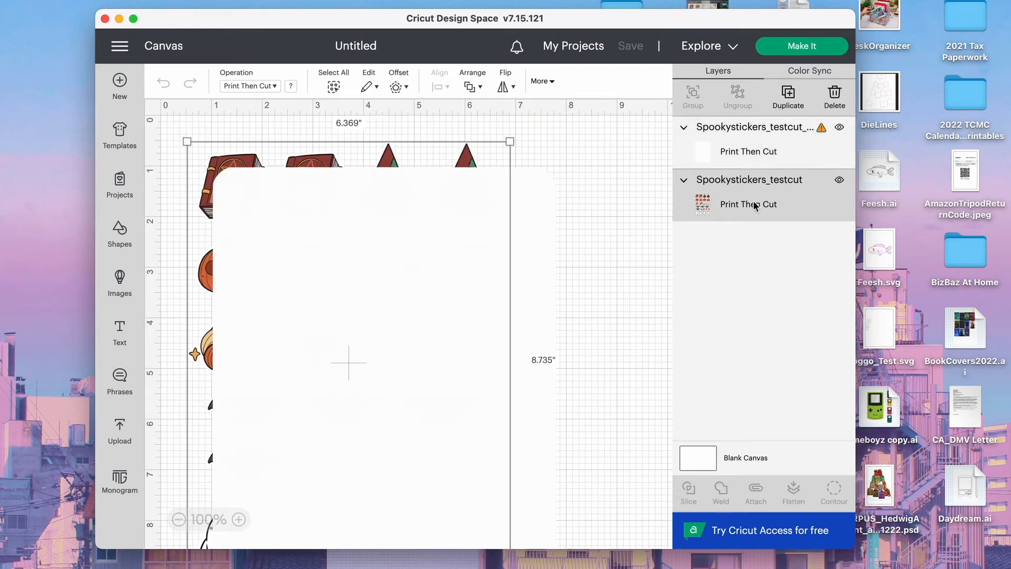
pyautogui.click(820, 129)
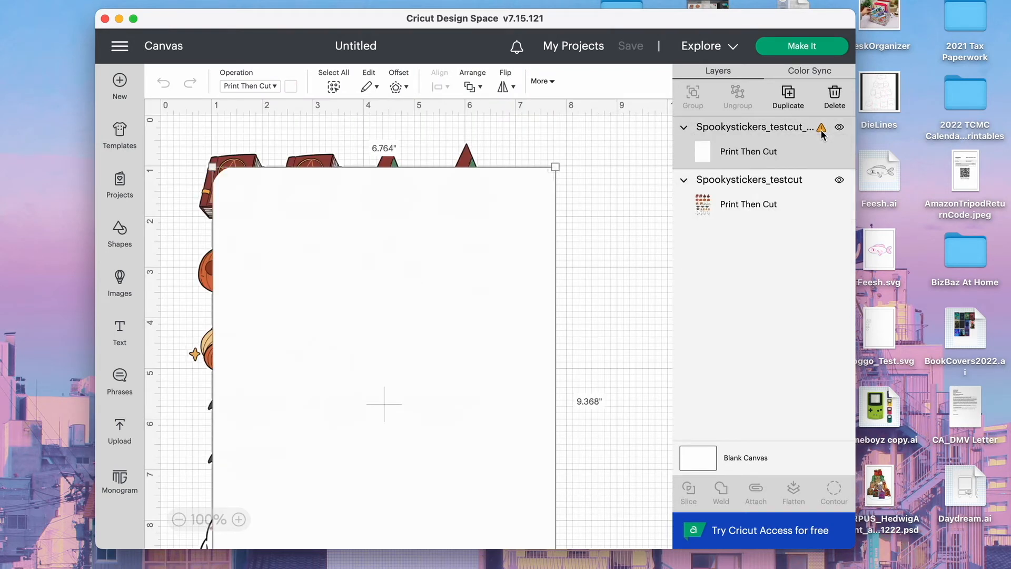
pyautogui.click(765, 352)
pyautogui.click(757, 204)
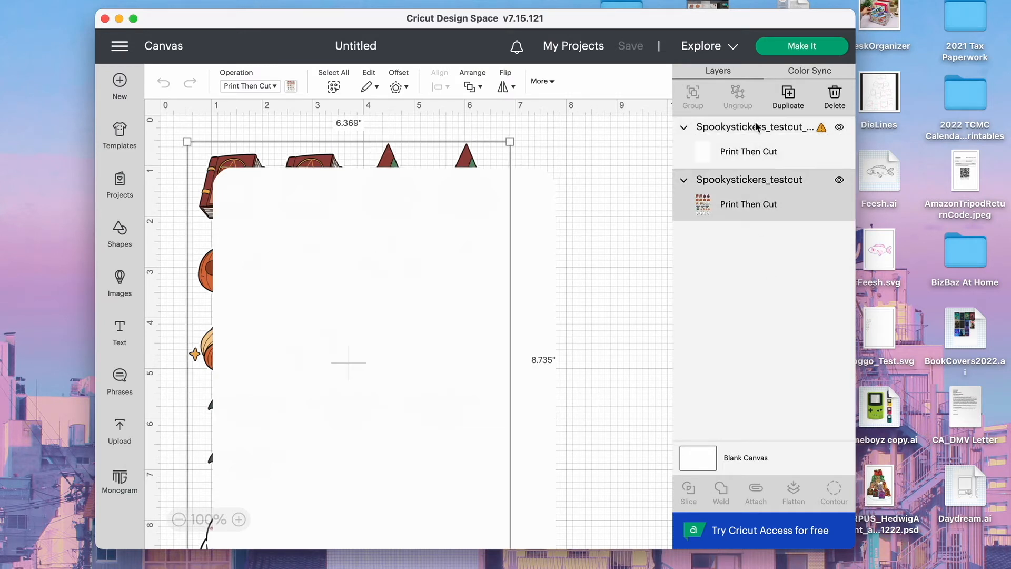
pyautogui.moveTo(757, 127); pyautogui.dragTo(752, 151)
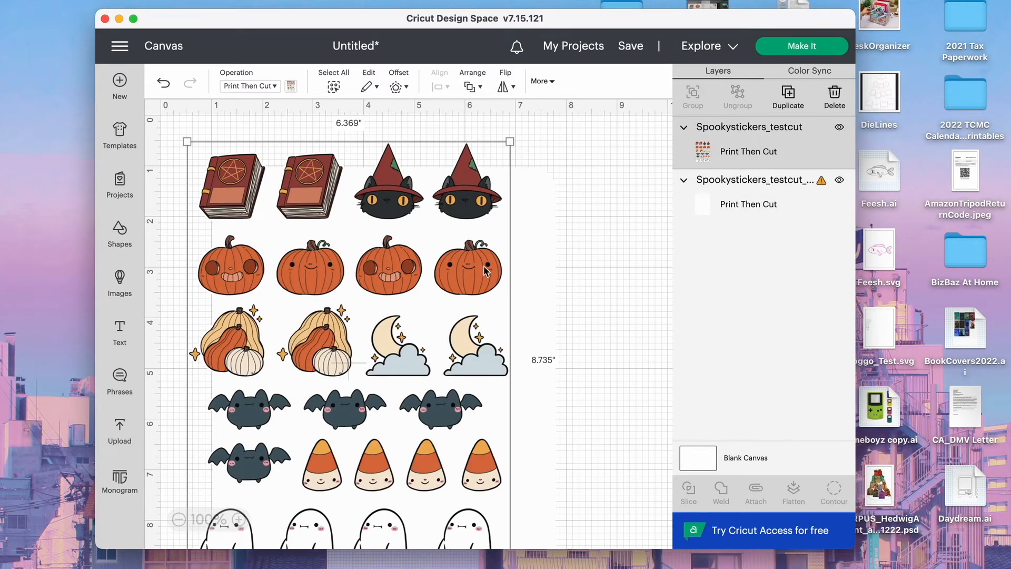
# - Center the sticker artwork on the white background and move both together to the canvas's upper-left corner
pyautogui.moveTo(402, 328); pyautogui.dragTo(435, 361)
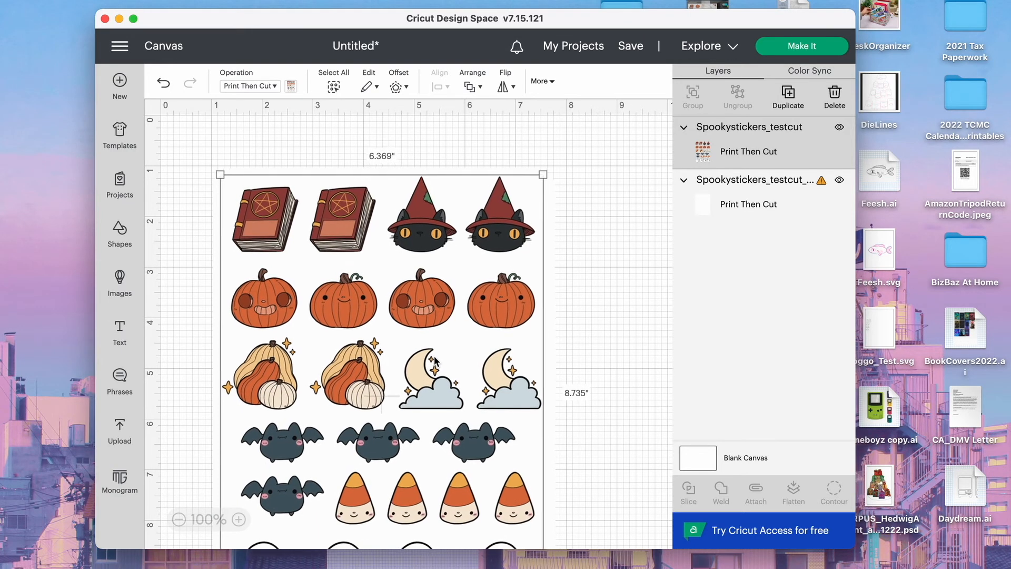
pyautogui.moveTo(580, 262); pyautogui.dragTo(474, 211)
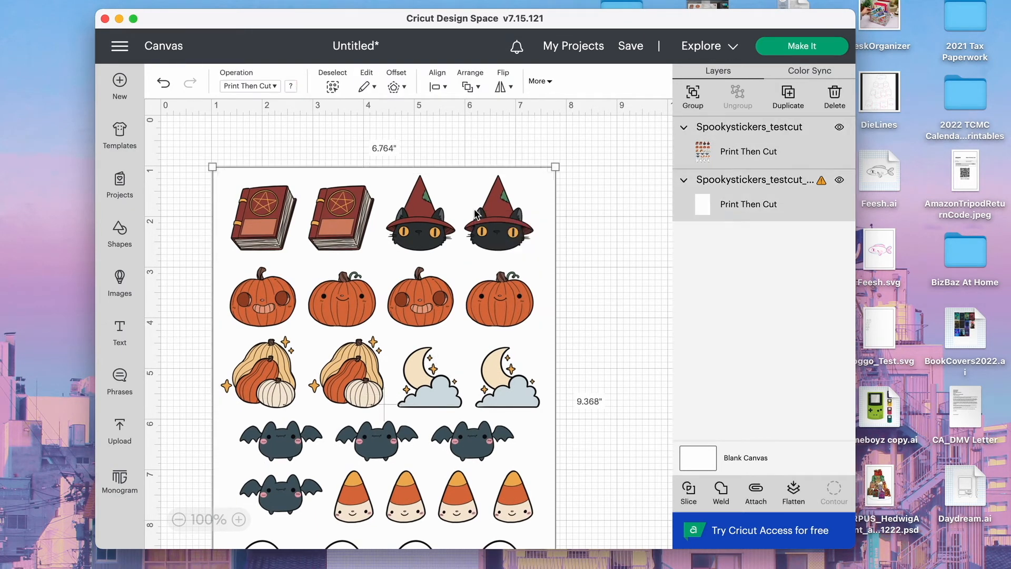
pyautogui.moveTo(452, 288); pyautogui.dragTo(388, 240)
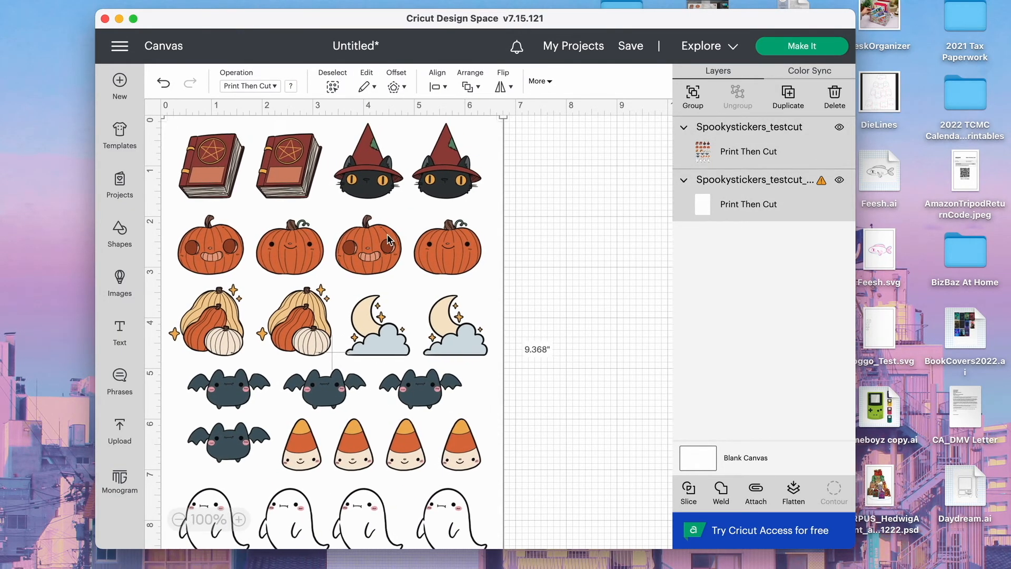
# - Resize the sticker artwork and white background together to a height of 4.5 inches
pyautogui.click(549, 236)
pyautogui.moveTo(548, 235); pyautogui.dragTo(400, 192)
pyautogui.click(543, 82)
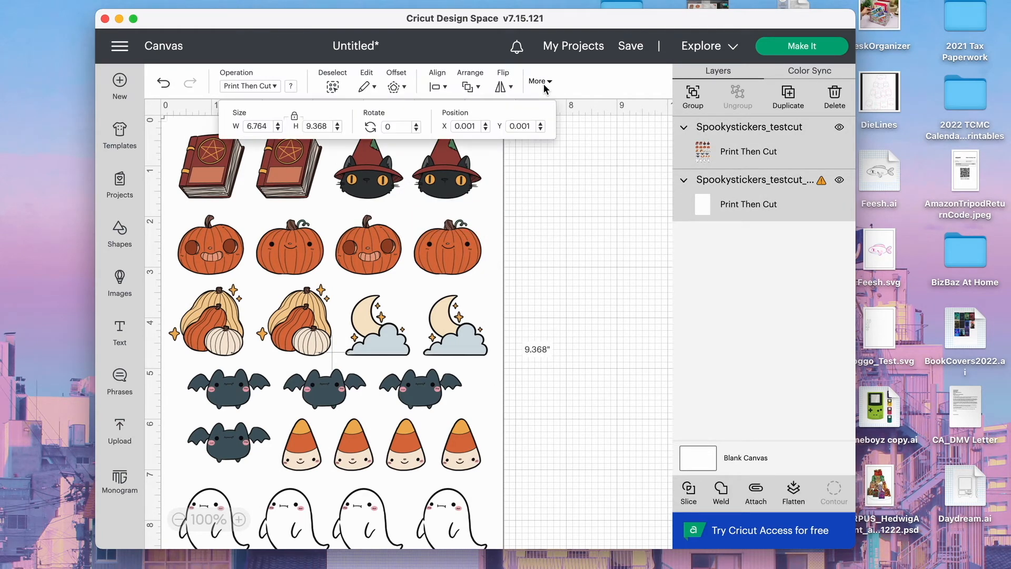
pyautogui.moveTo(327, 130); pyautogui.dragTo(282, 125)
pyautogui.write('4.5')
pyautogui.press('Return')
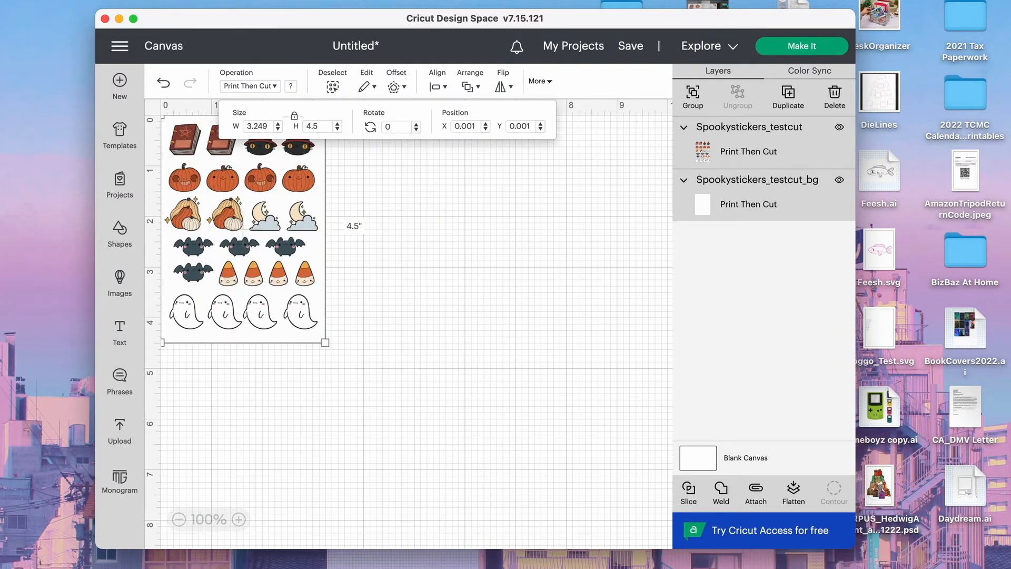
# - Duplicate the white background layer and move the copy below the sticker artwork in the layer order
pyautogui.click(422, 332)
pyautogui.click(320, 342)
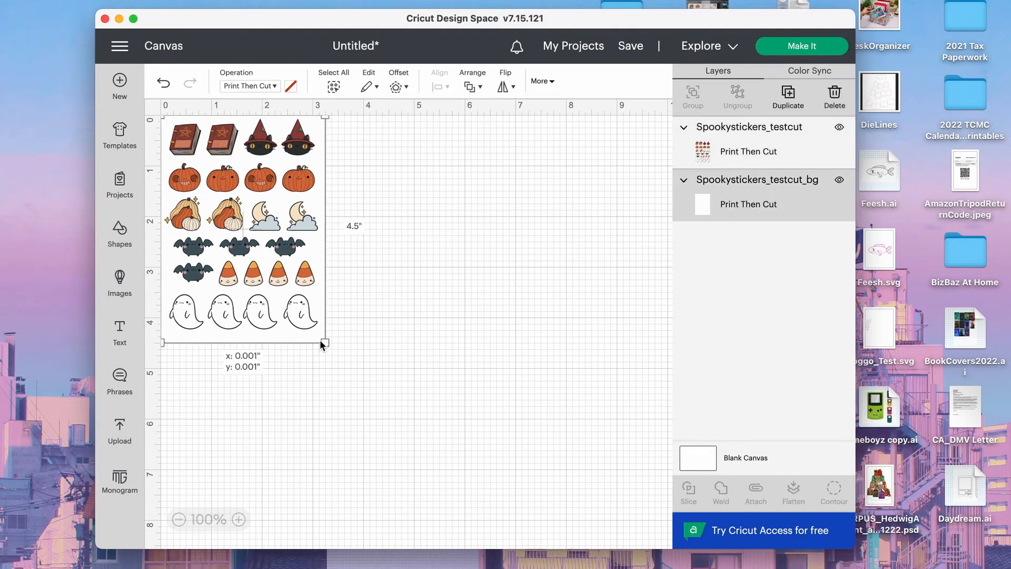
pyautogui.click(292, 375)
pyautogui.click(307, 311)
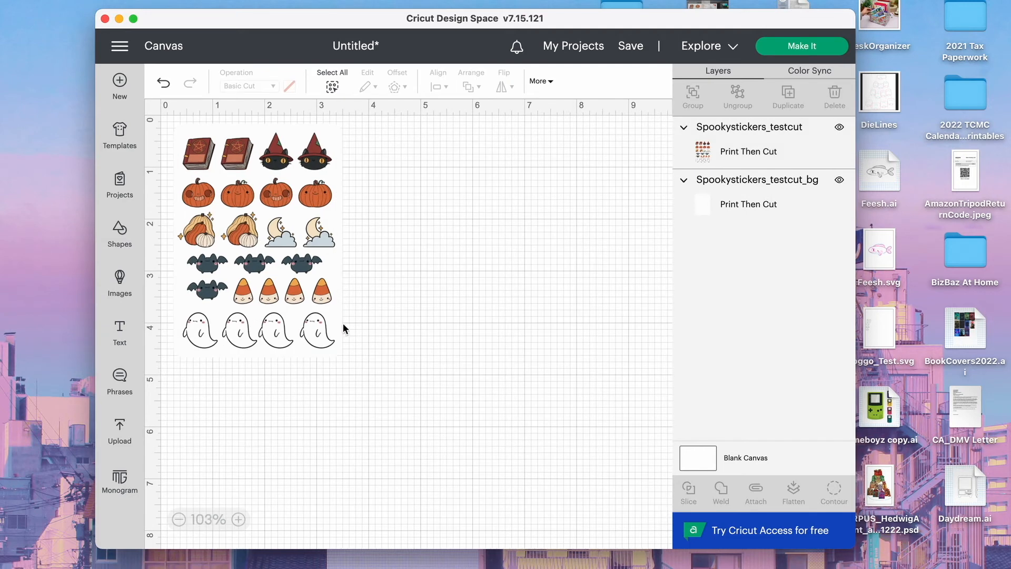
pyautogui.click(343, 322)
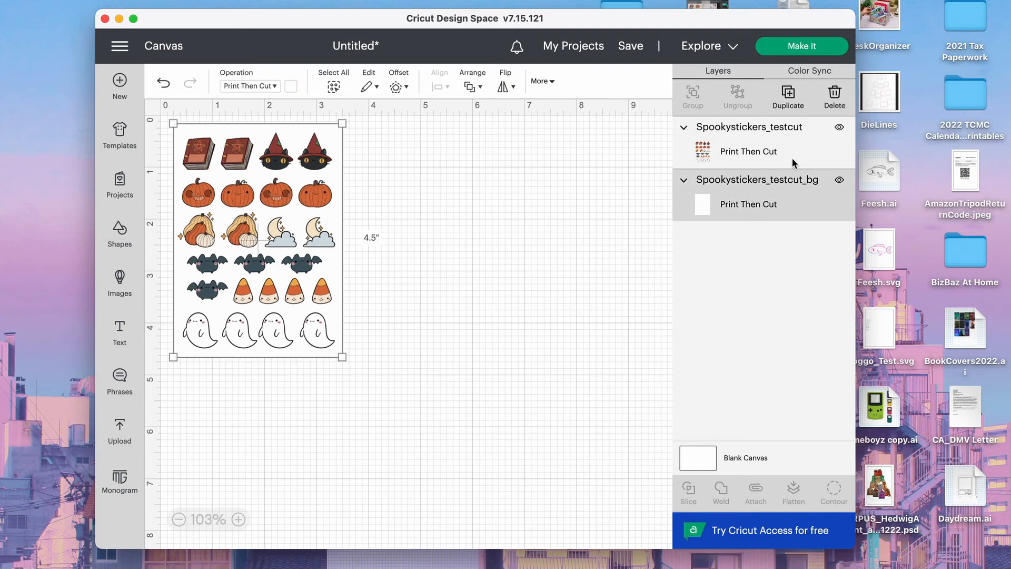
pyautogui.rightClick(795, 185)
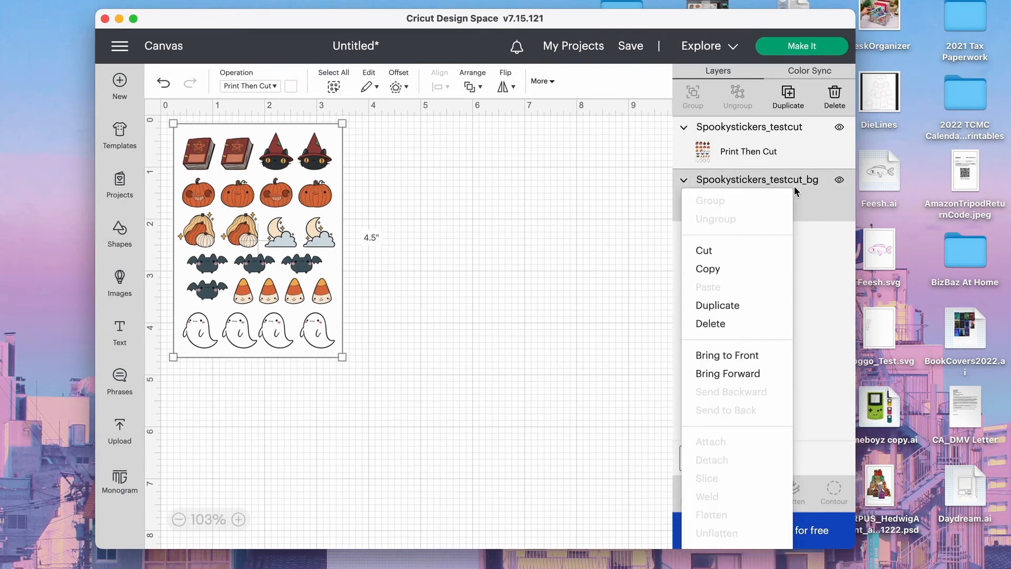
pyautogui.click(750, 305)
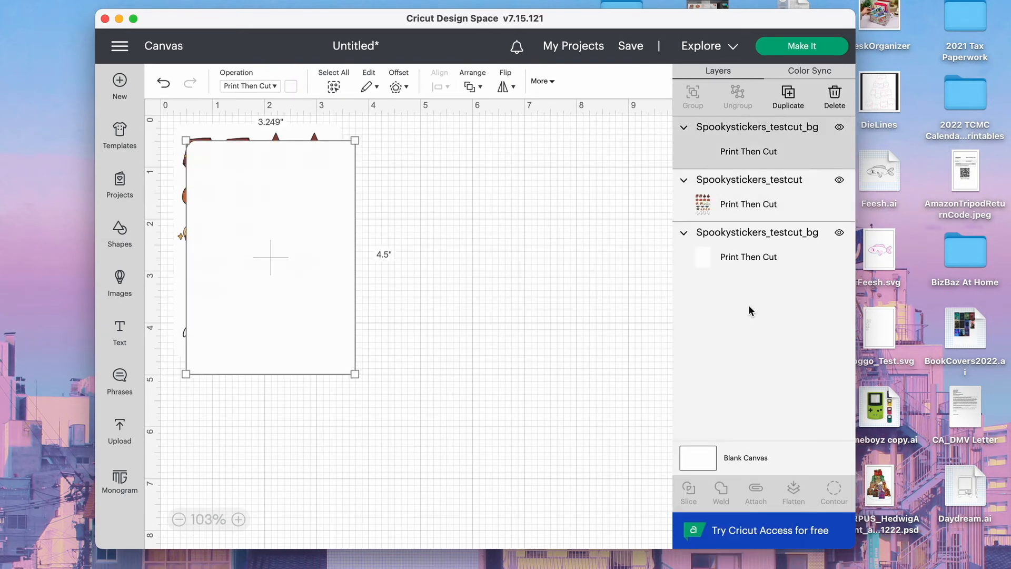
pyautogui.moveTo(766, 163); pyautogui.dragTo(765, 317)
pyautogui.moveTo(757, 157); pyautogui.dragTo(745, 242)
# - Duplicate the white background twice more, keeping all four background layers beneath the sticker artwork
pyautogui.rightClick(750, 255)
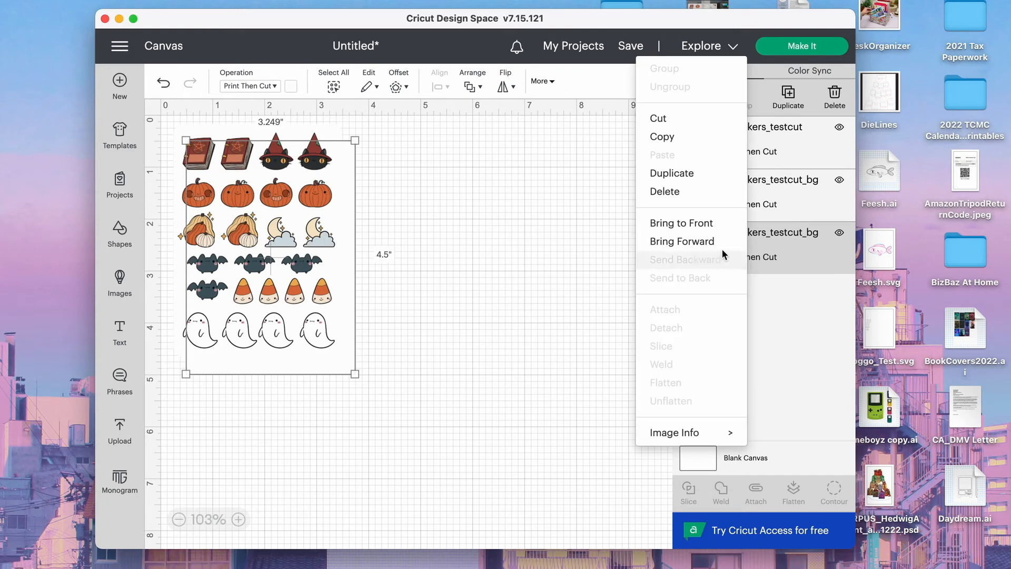
pyautogui.click(701, 176)
pyautogui.moveTo(750, 173); pyautogui.dragTo(748, 279)
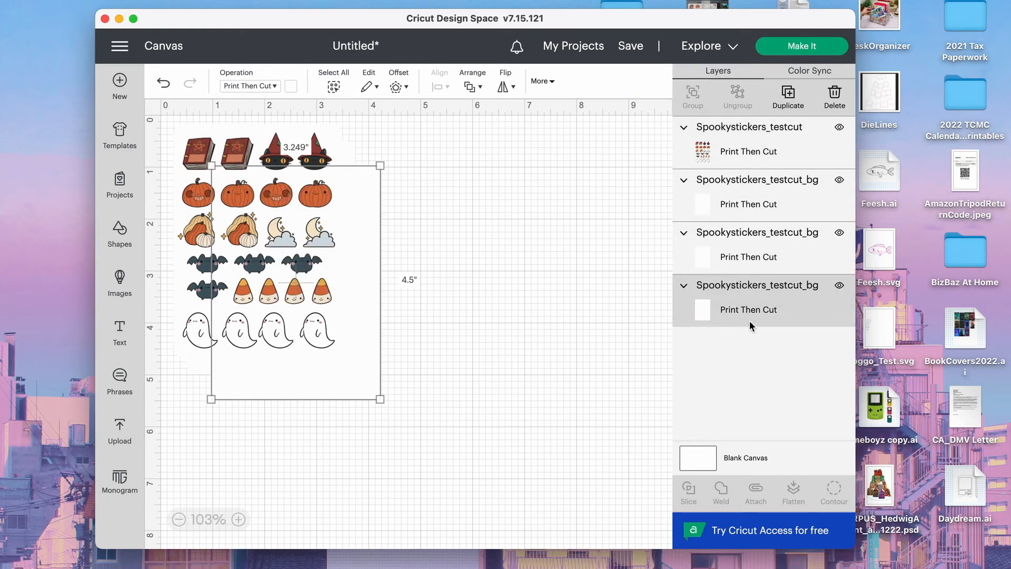
pyautogui.rightClick(756, 307)
pyautogui.click(711, 237)
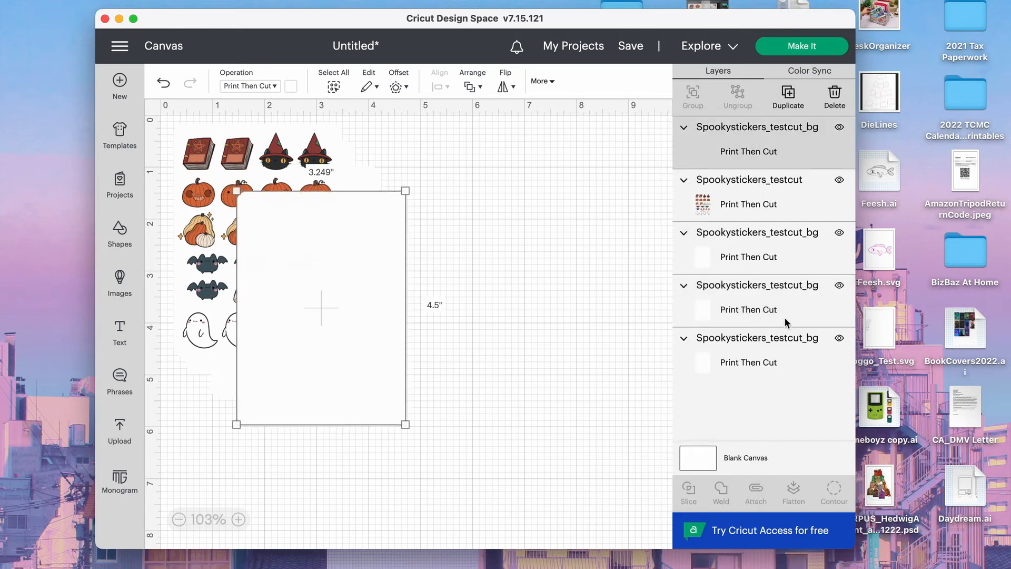
pyautogui.moveTo(732, 128); pyautogui.dragTo(726, 260)
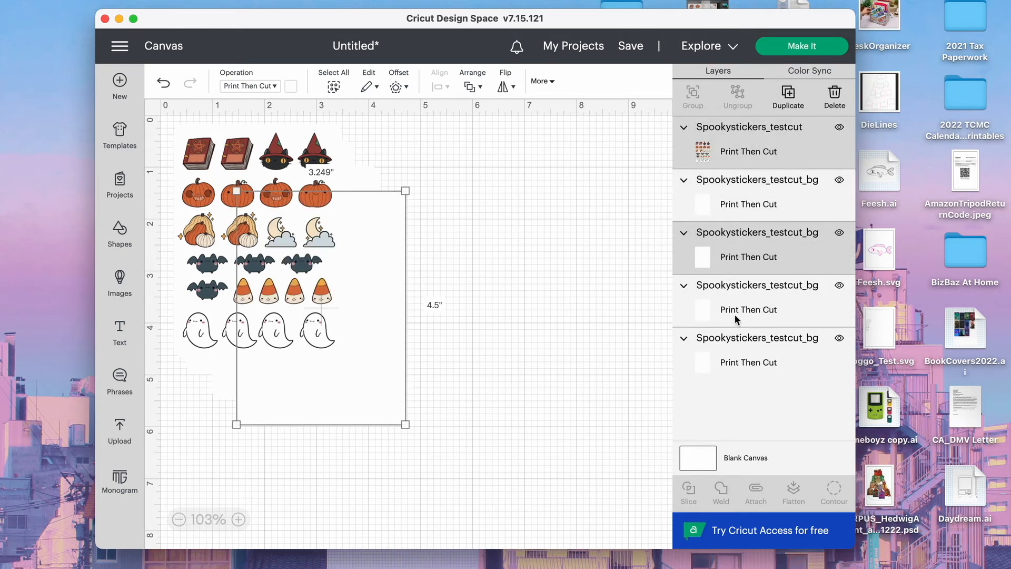
# - Align the sticker artwork and all four white backgrounds to their shared left and top edges
pyautogui.click(747, 356)
pyautogui.keyDown('shift'); pyautogui.click(733, 203); pyautogui.keyUp('shift')
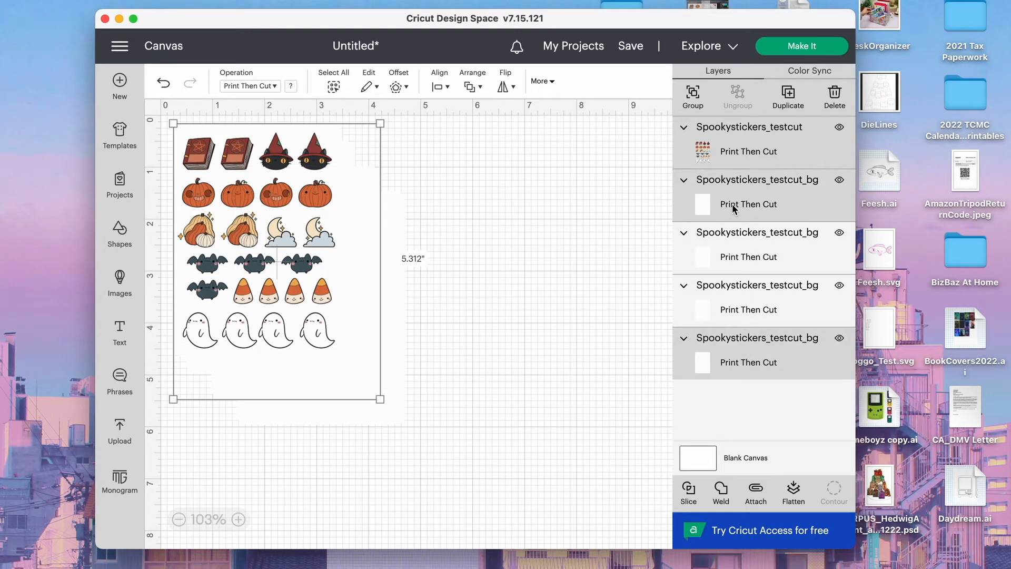
pyautogui.keyDown('shift'); pyautogui.click(727, 255); pyautogui.keyUp('shift')
pyautogui.keyDown('shift'); pyautogui.click(726, 308); pyautogui.keyUp('shift')
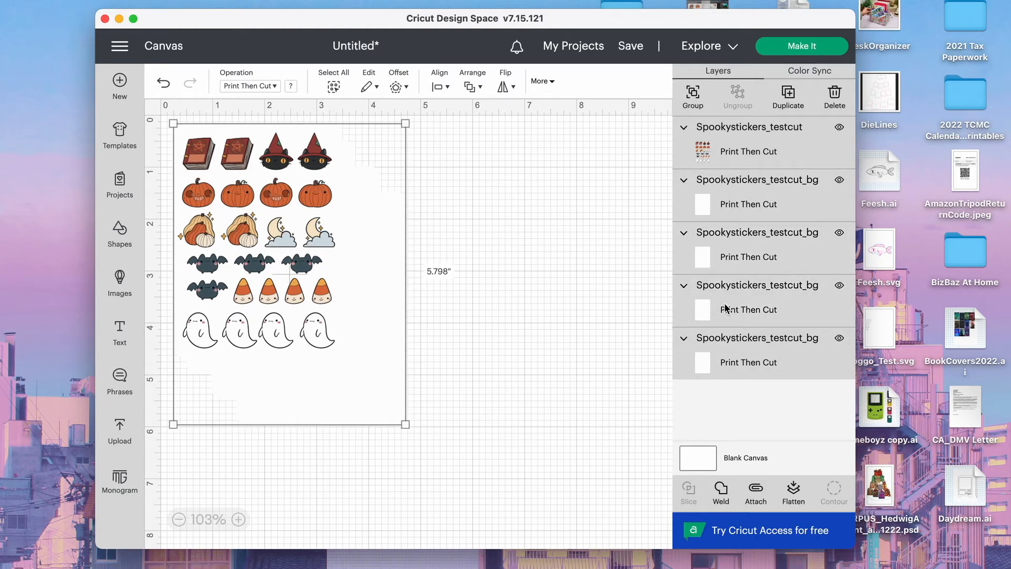
pyautogui.click(441, 87)
pyautogui.click(452, 126)
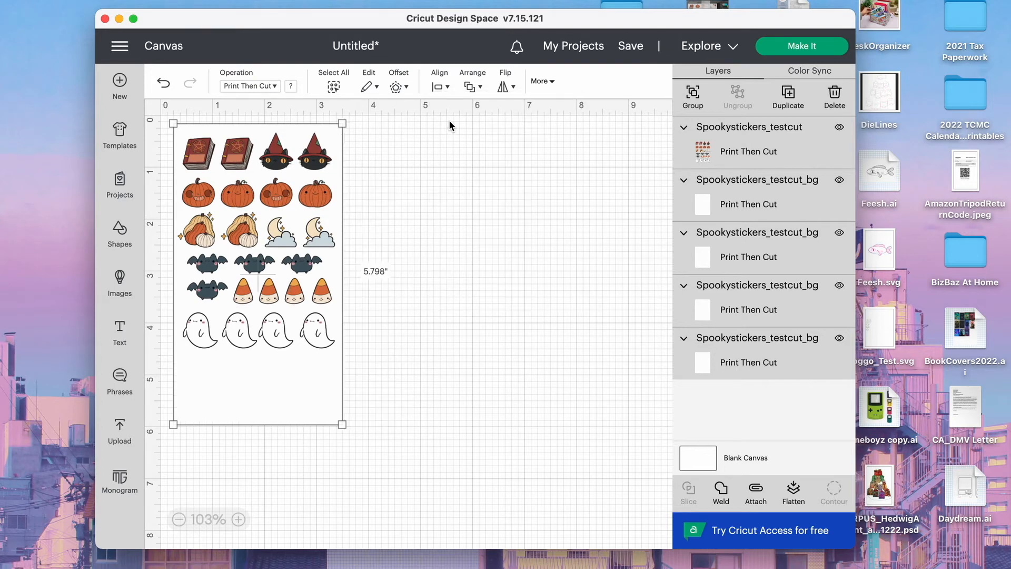
pyautogui.click(445, 87)
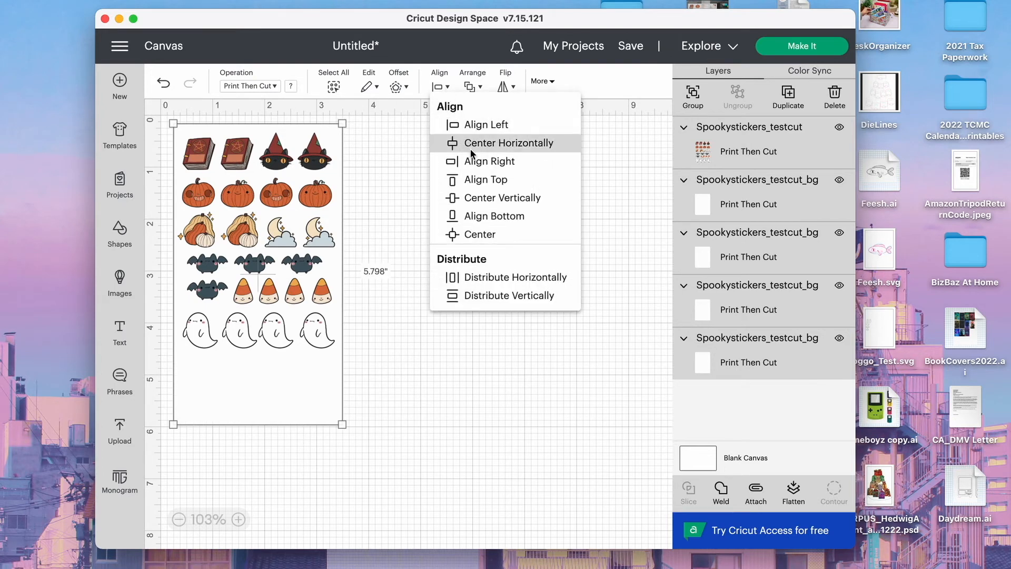
pyautogui.click(477, 180)
pyautogui.click(449, 301)
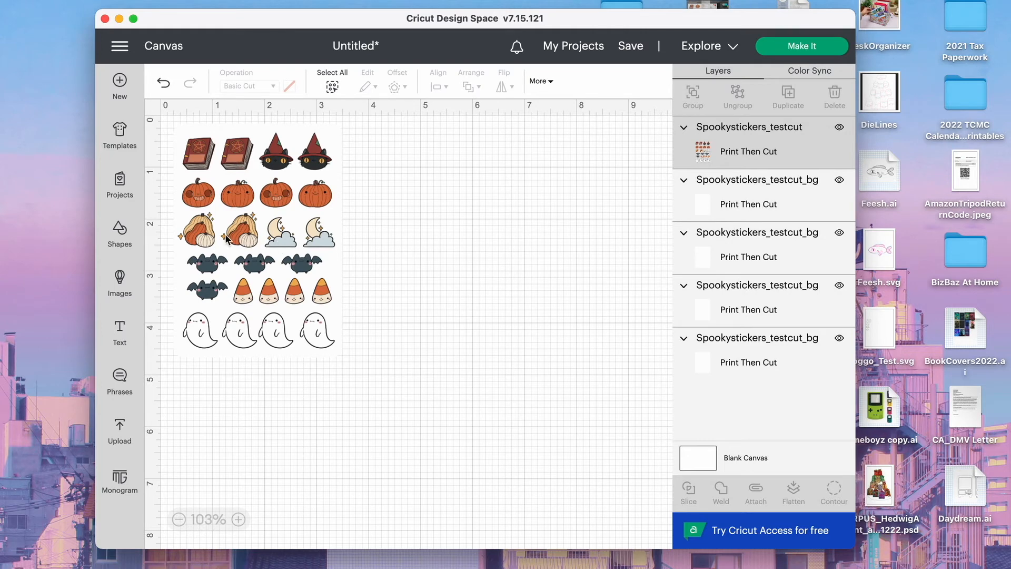
# - Attach the sticker artwork and its four backgrounds as one set at the canvas's upper-left corner
pyautogui.scroll(2, 227, 238)
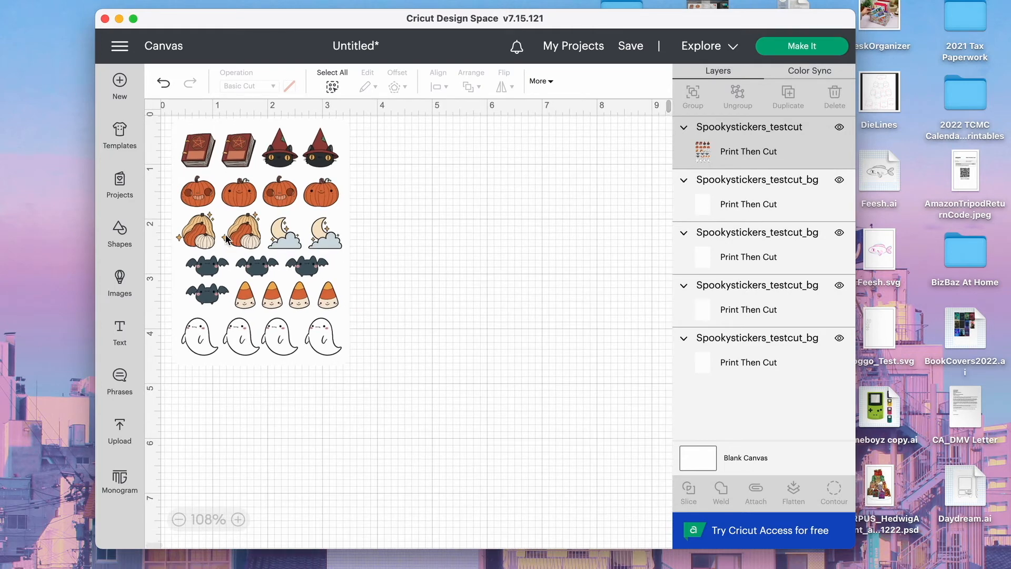
pyautogui.scroll(3, 243, 315)
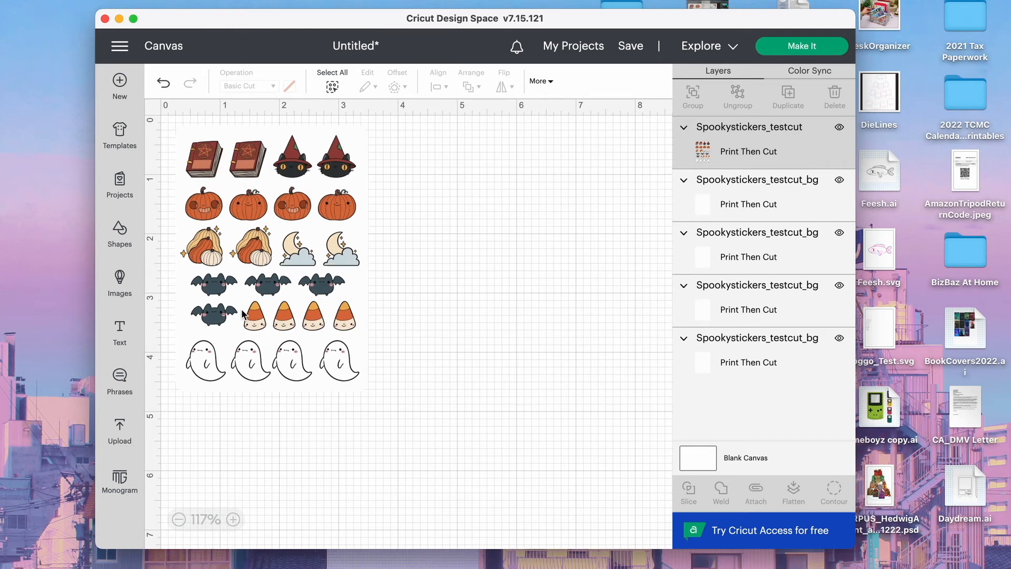
pyautogui.moveTo(446, 441); pyautogui.dragTo(258, 238)
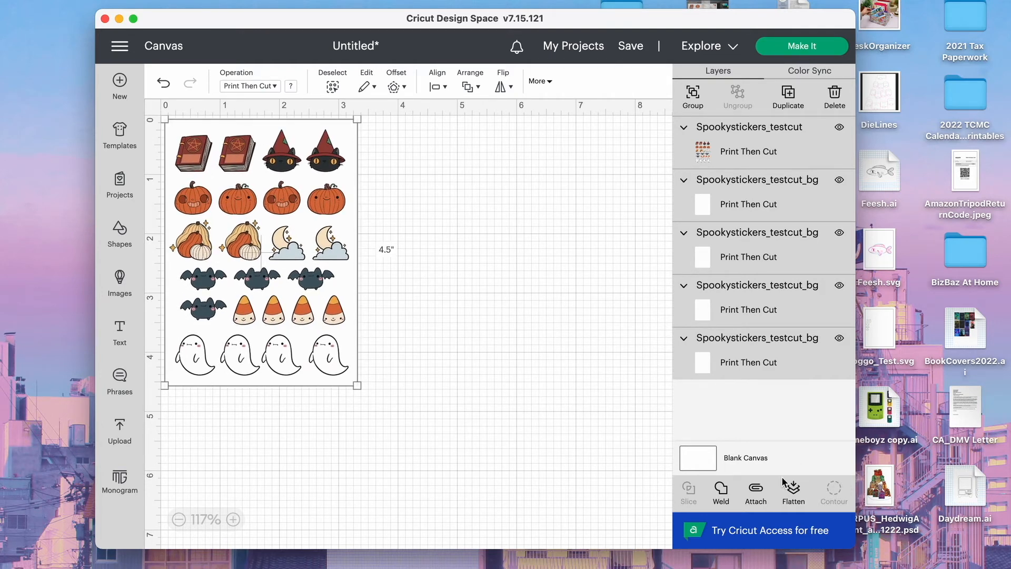
pyautogui.click(752, 490)
pyautogui.click(683, 127)
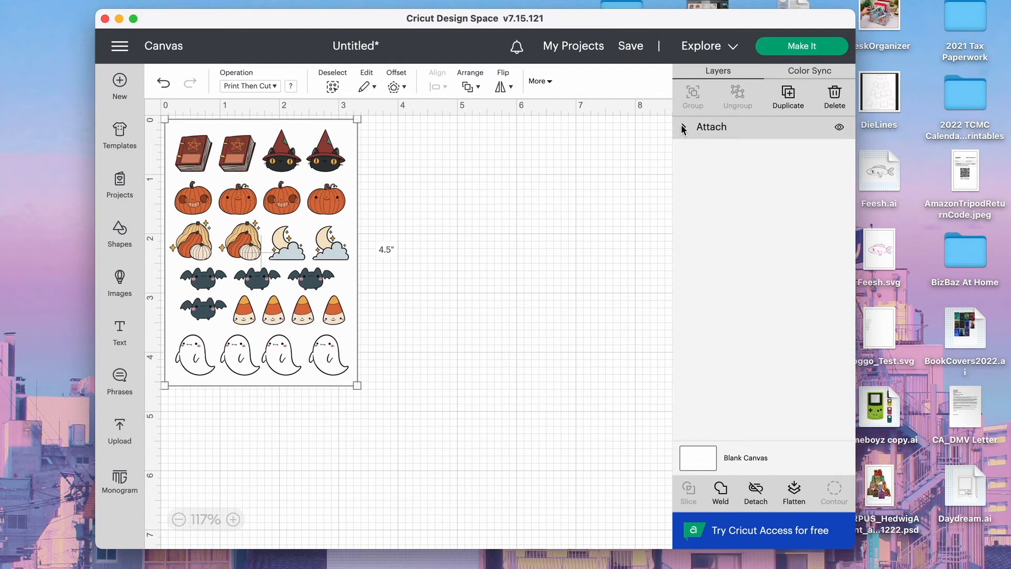
# - Duplicate the attached sticker set, place the copy to the right of the original, and align both to the top
pyautogui.rightClick(733, 127)
pyautogui.click(773, 252)
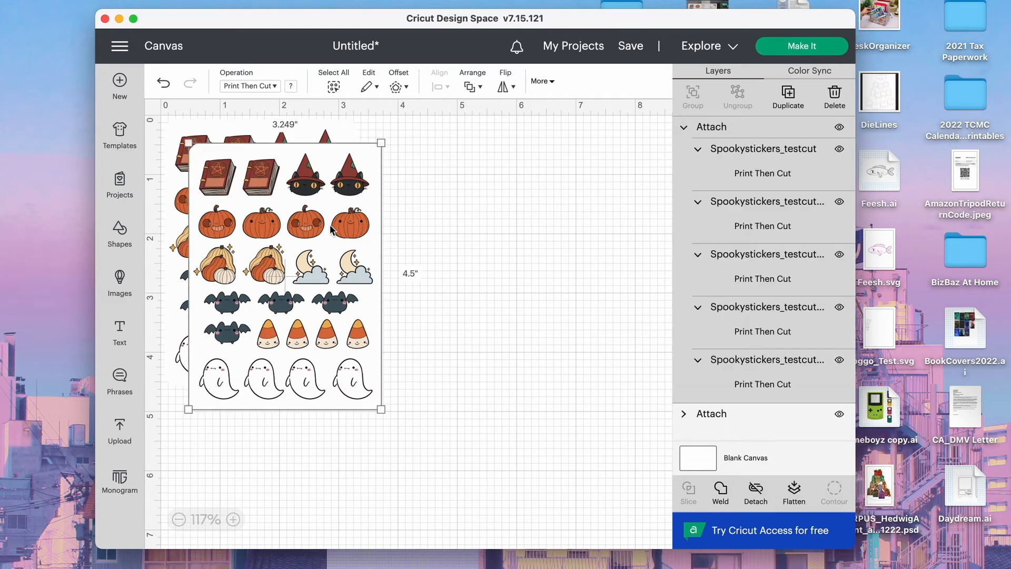
pyautogui.moveTo(291, 235); pyautogui.dragTo(491, 235)
pyautogui.moveTo(503, 440); pyautogui.dragTo(225, 339)
pyautogui.click(439, 88)
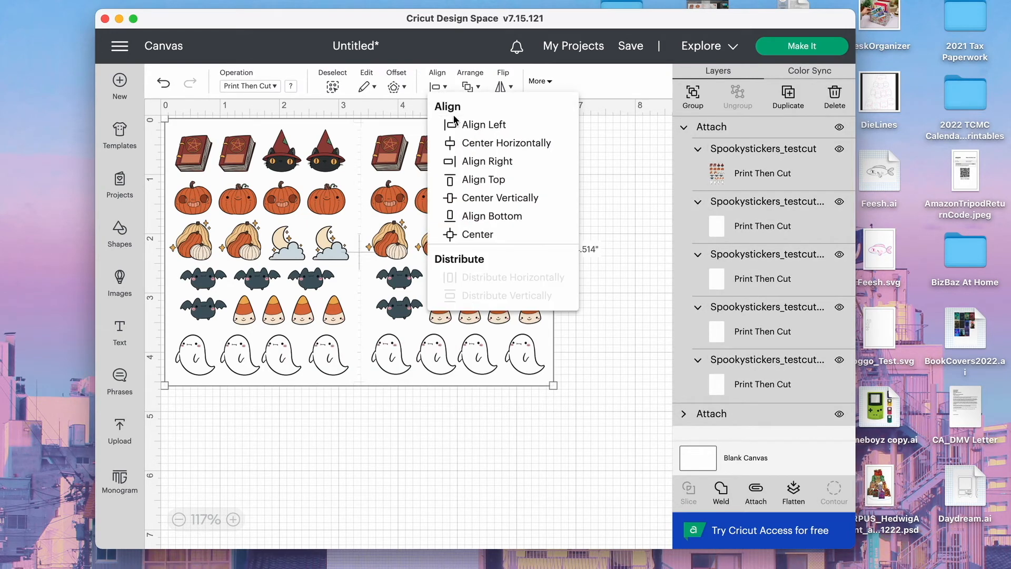
pyautogui.click(469, 179)
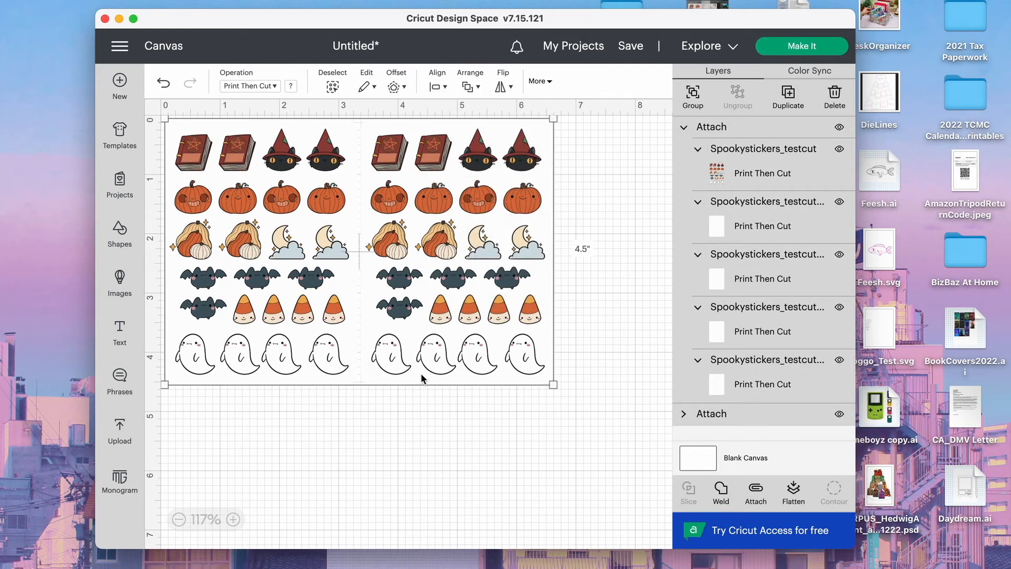
pyautogui.click(409, 409)
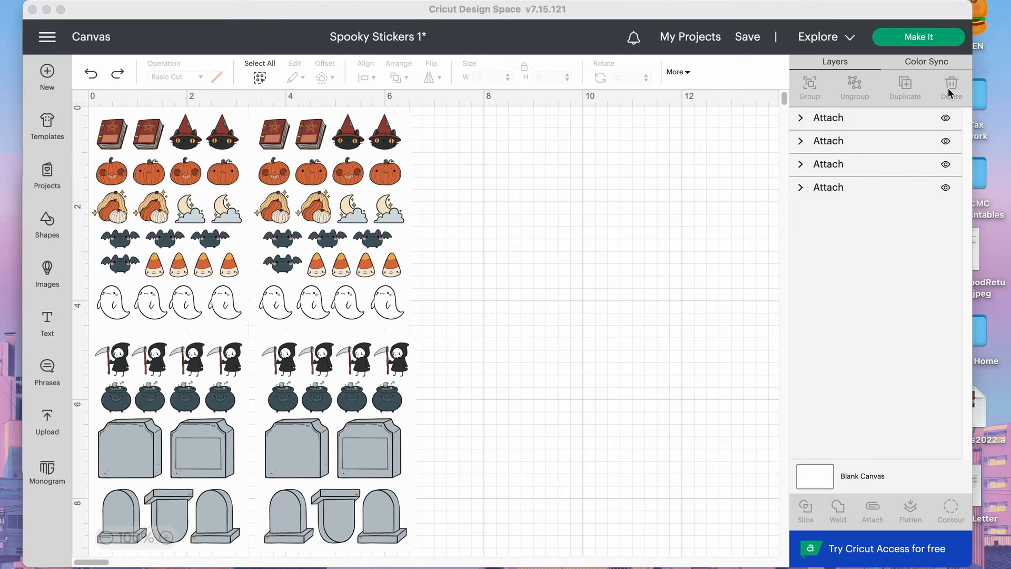
# - Prepare the Spooky Stickers 1 project for making, check its 8.5 x 11 in mat layout, and continue to the print stage
pyautogui.click(920, 37)
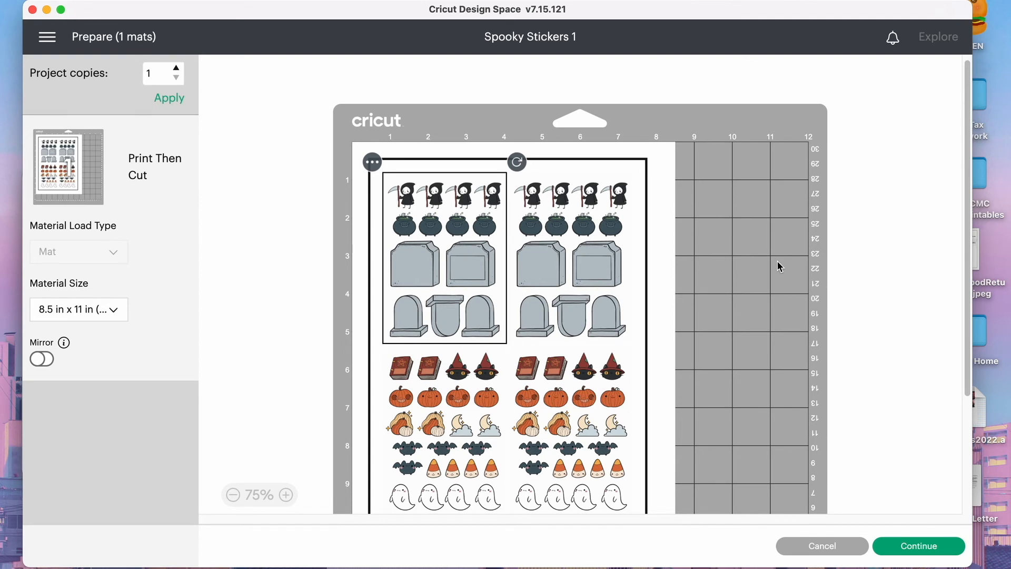
pyautogui.scroll(-2, 780, 266)
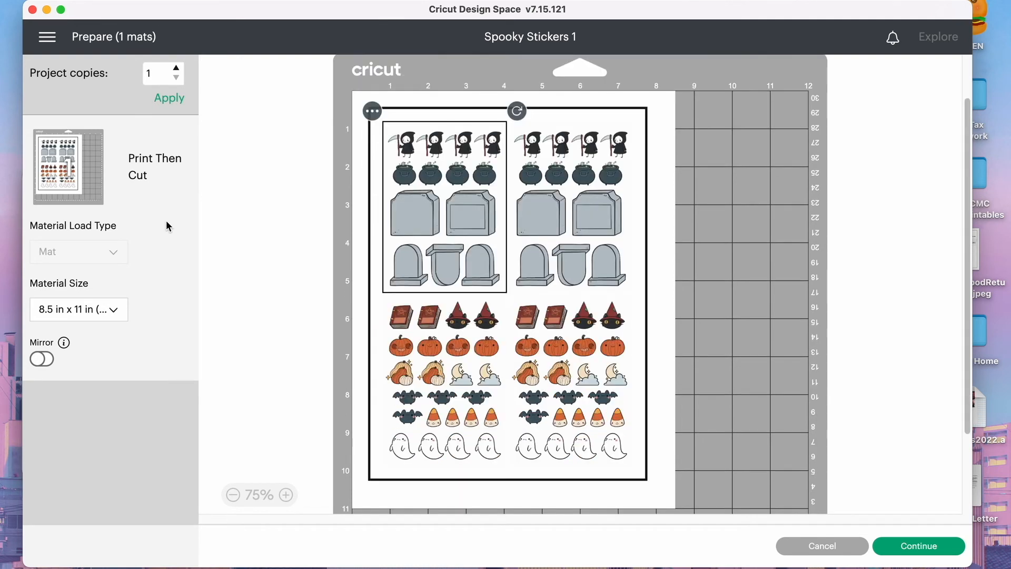
pyautogui.click(919, 547)
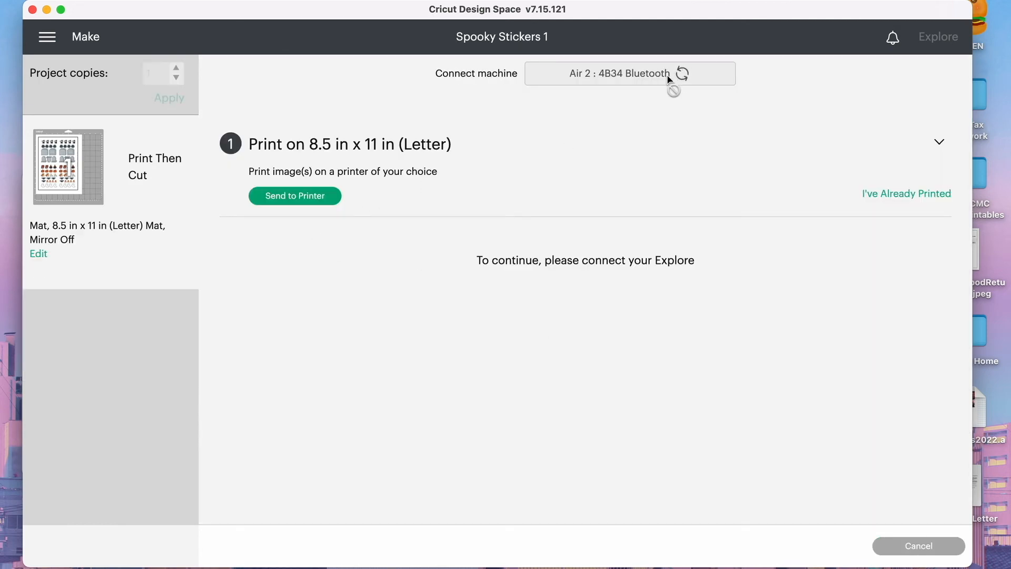
# - Send the sheet to the Canon TS5100 series printer with Add Bleed off and Use System Dialog on
pyautogui.click(279, 194)
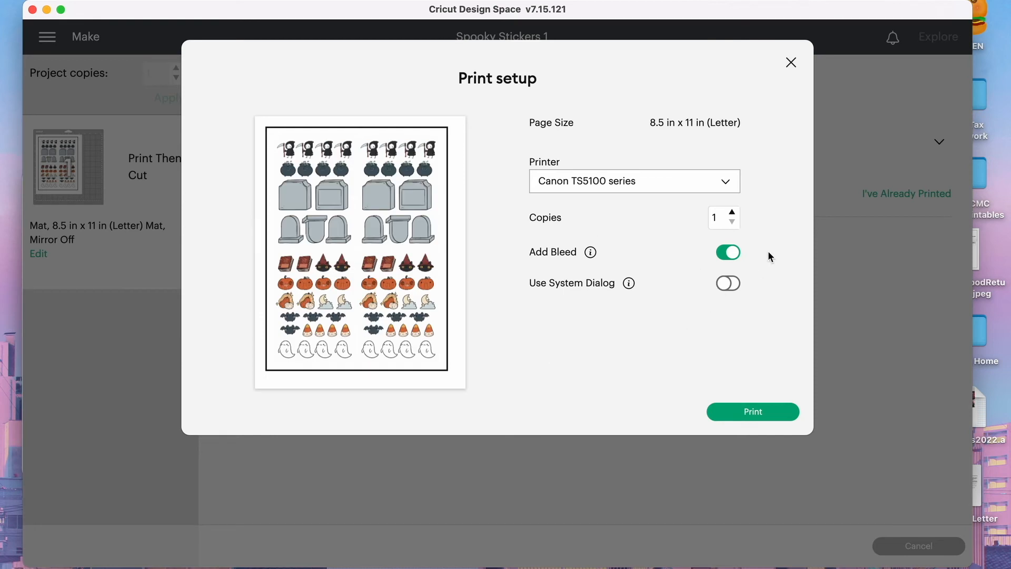
pyautogui.click(727, 253)
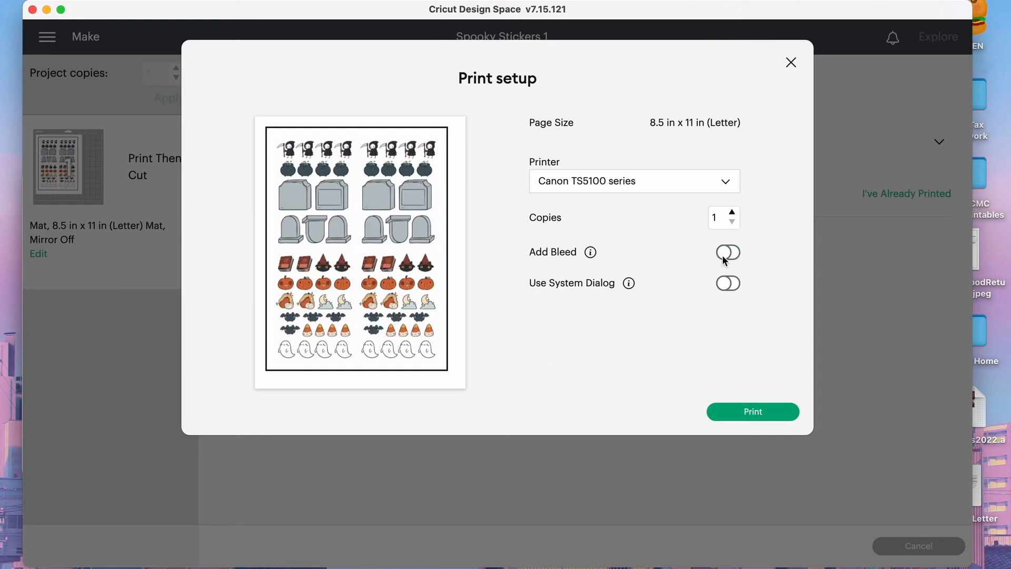
pyautogui.click(722, 254)
pyautogui.click(732, 285)
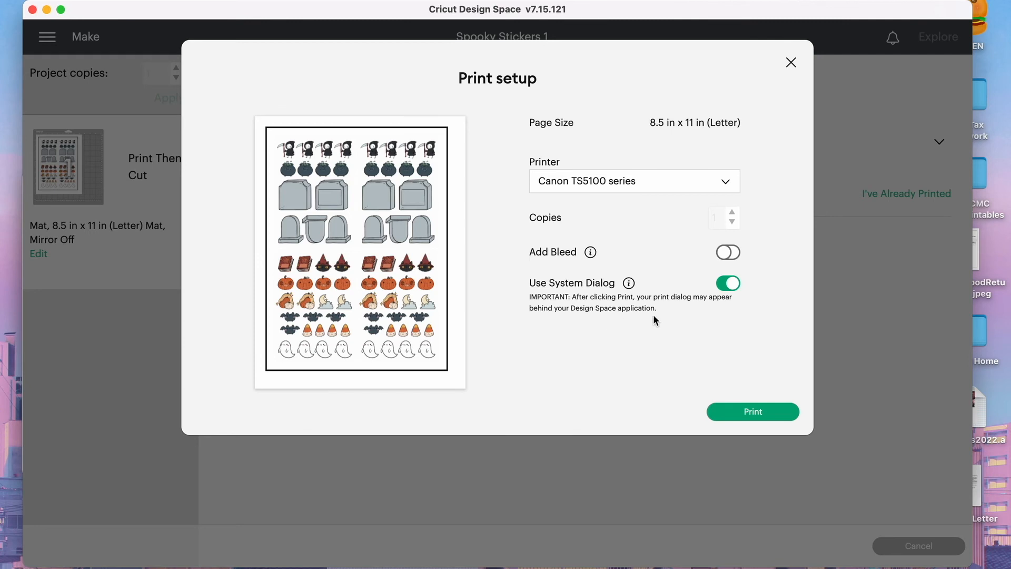
pyautogui.click(747, 412)
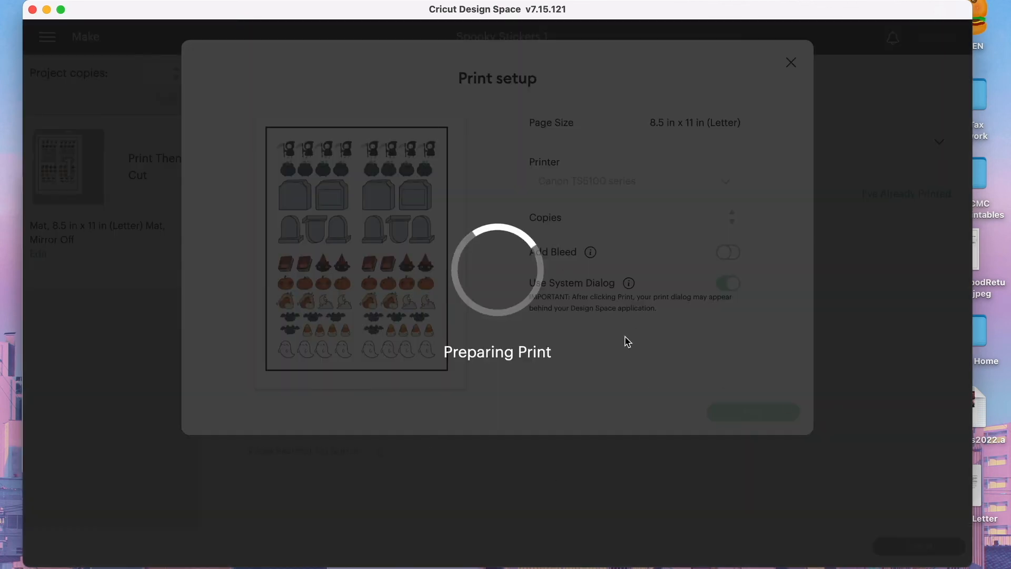
# - Uncover the system print dialog and print the sheet single-sided at Best quality
pyautogui.moveTo(350, 16); pyautogui.dragTo(353, 225)
pyautogui.click(630, 79)
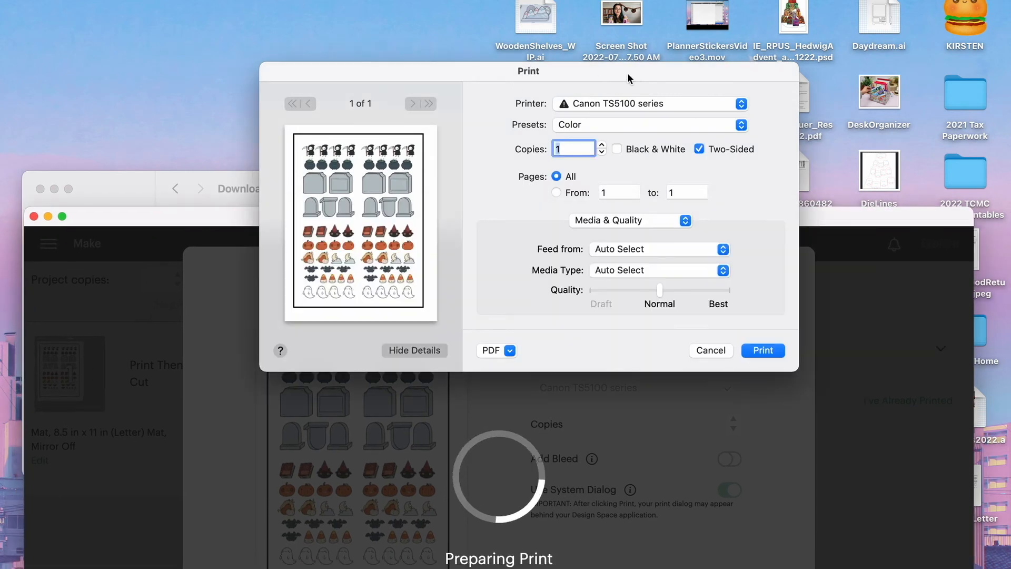
pyautogui.click(699, 149)
pyautogui.moveTo(660, 290); pyautogui.dragTo(793, 299)
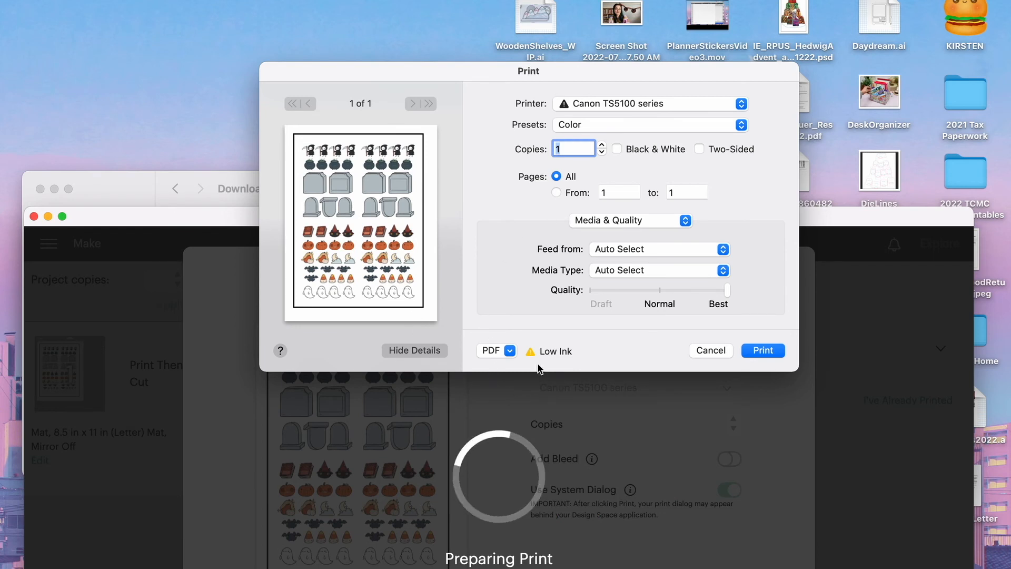
pyautogui.click(757, 351)
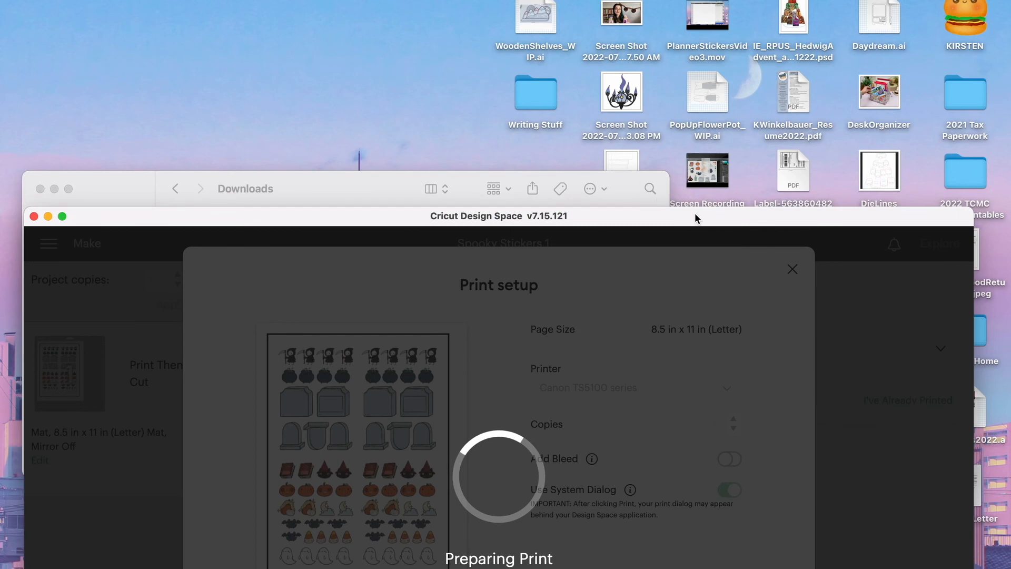
# - Set the base material to Washi Sheet with More pressure
pyautogui.moveTo(695, 213); pyautogui.dragTo(712, 31)
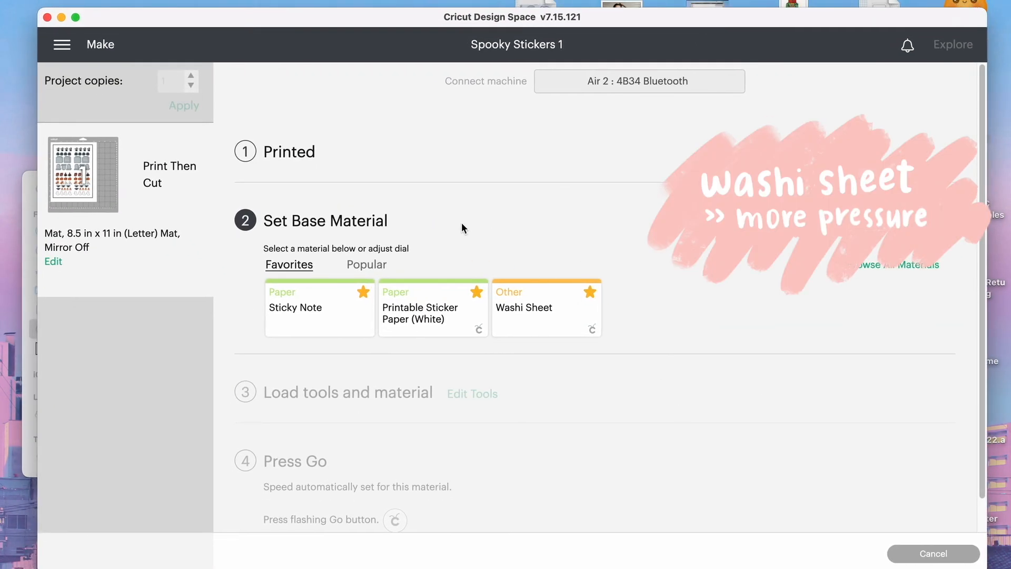
pyautogui.click(539, 314)
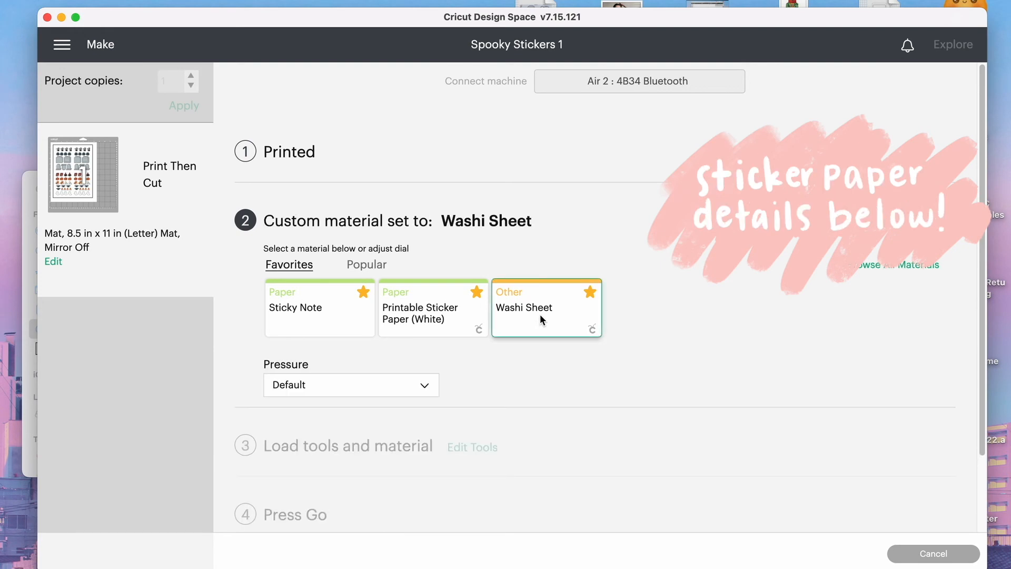
pyautogui.click(356, 270)
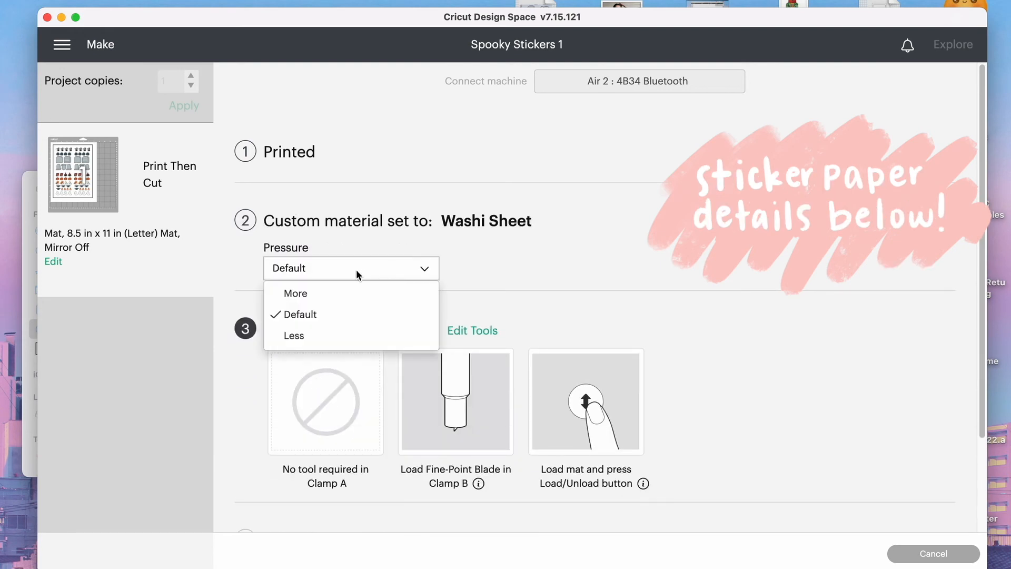
pyautogui.click(320, 293)
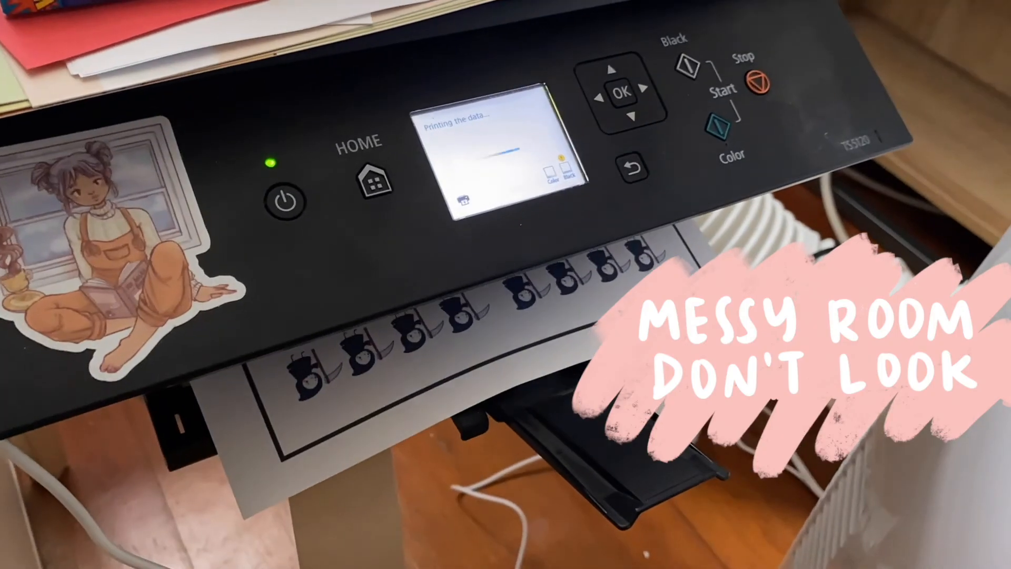